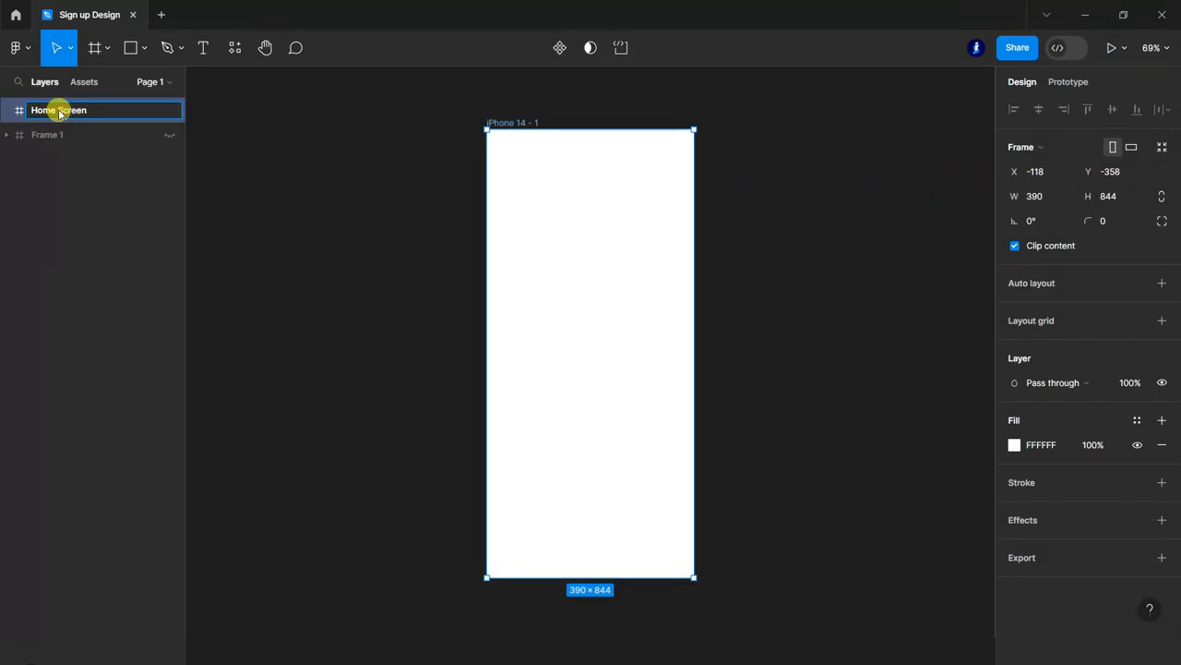
Step: Rename the iPhone 14 frame to Home Screen and set its corner radius to 50
click(348, 208)
click(609, 293)
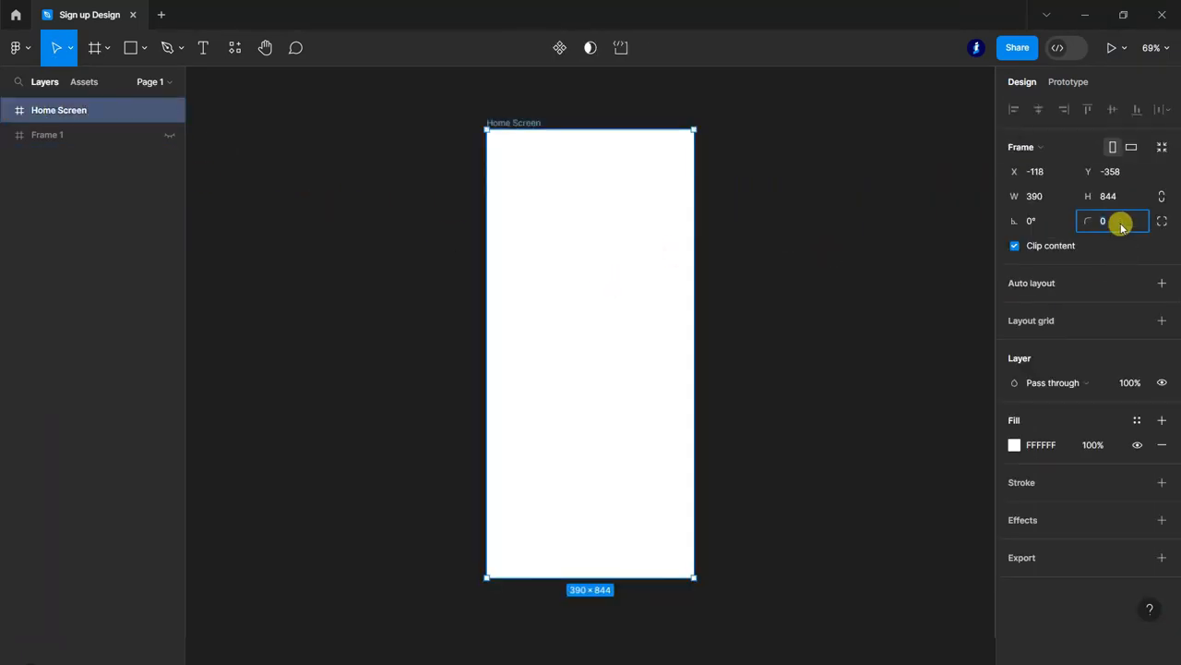
key(Return)
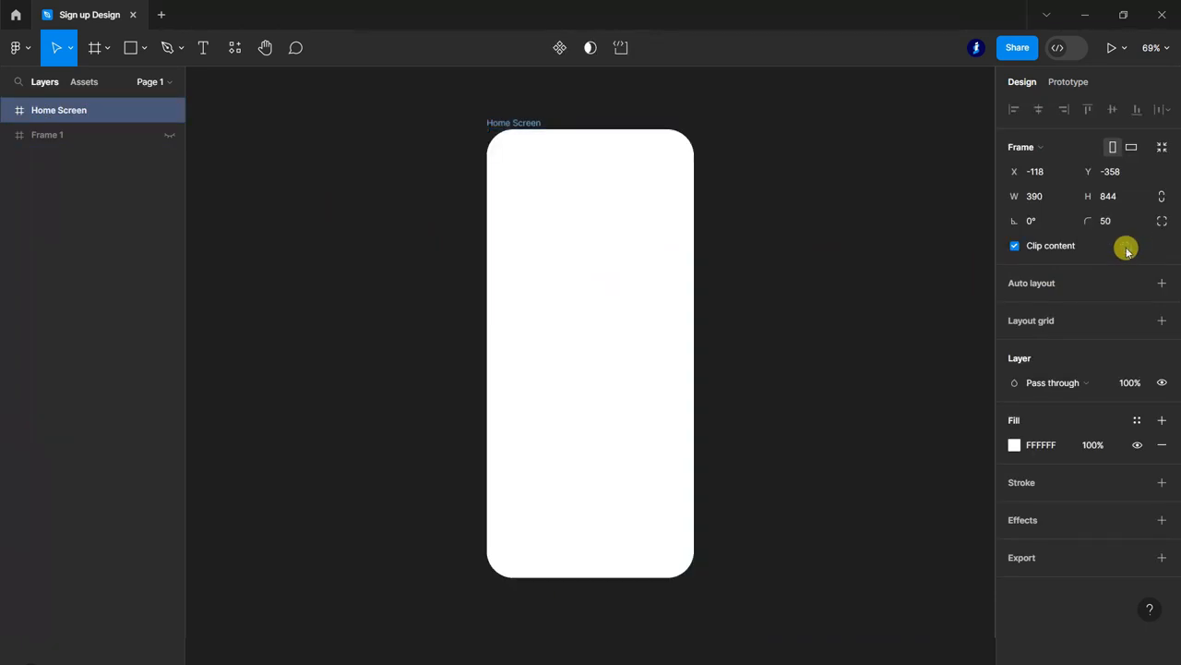
click(870, 295)
Step: Turn off content clipping for the Home Screen frame
scroll(831, 314, up, 1)
scroll(822, 248, down, 1)
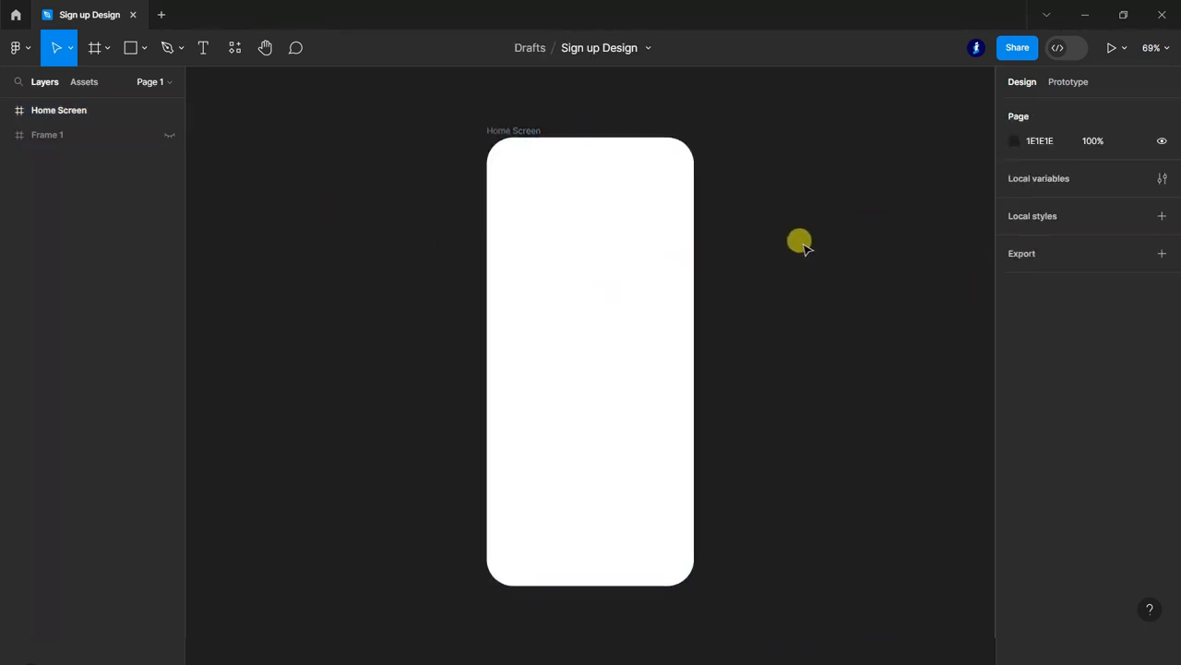
click(596, 218)
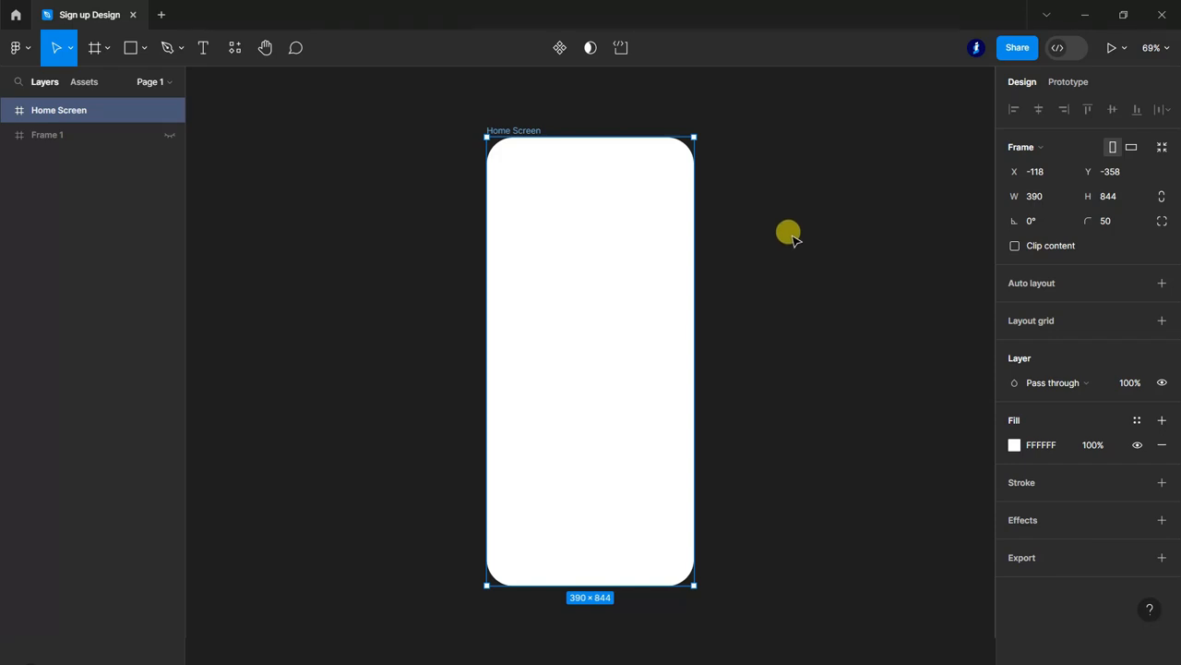
Step: Draw a rectangle in the Home Screen frame, size it to 360 × 814, and centre it in the frame
click(131, 47)
drag(511, 171, 680, 565)
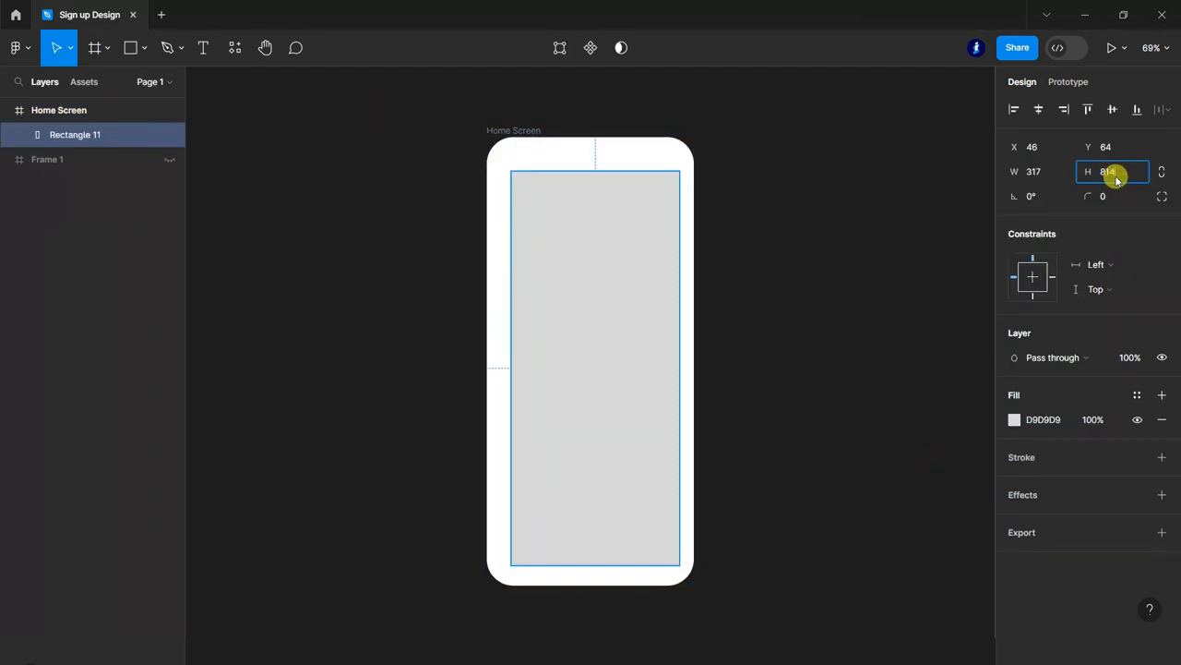
click(1043, 178)
text(360)
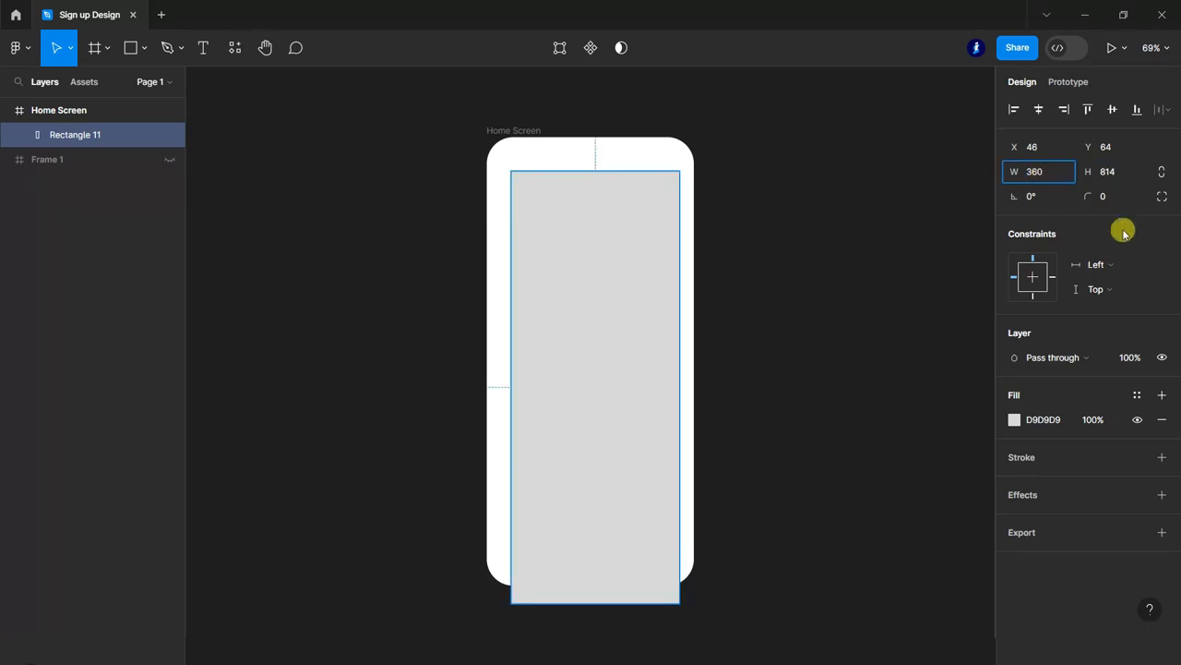
key(Return)
drag(605, 466, 598, 446)
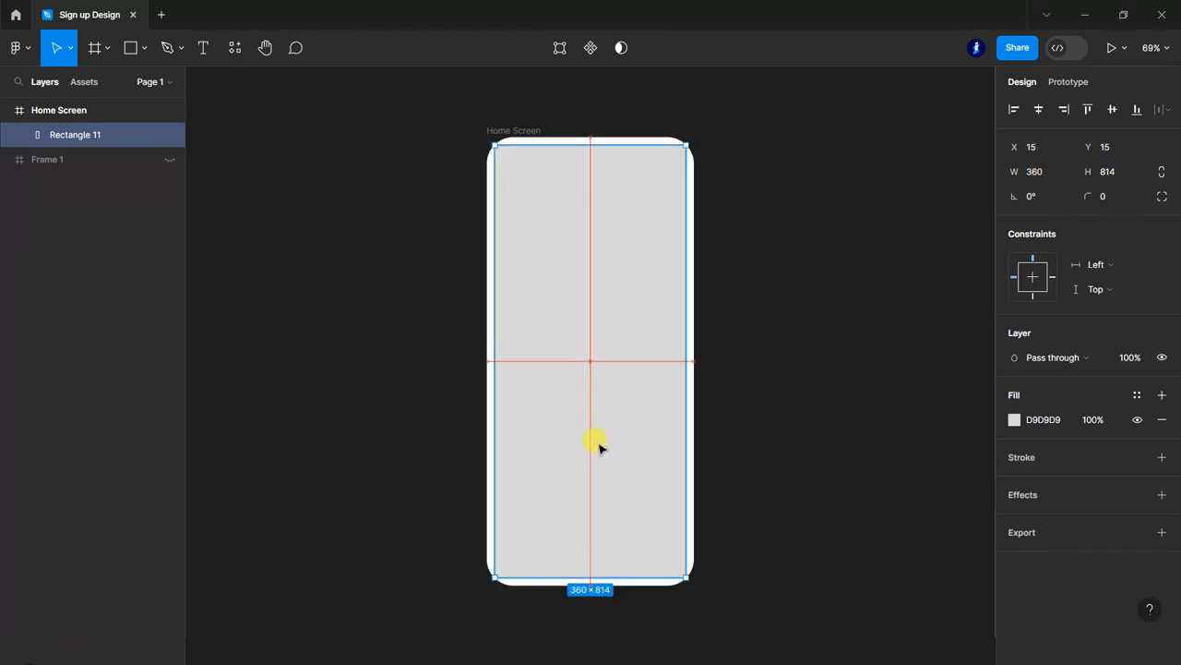
click(815, 477)
Step: Set the inner rectangle's corner radius to 40
click(643, 427)
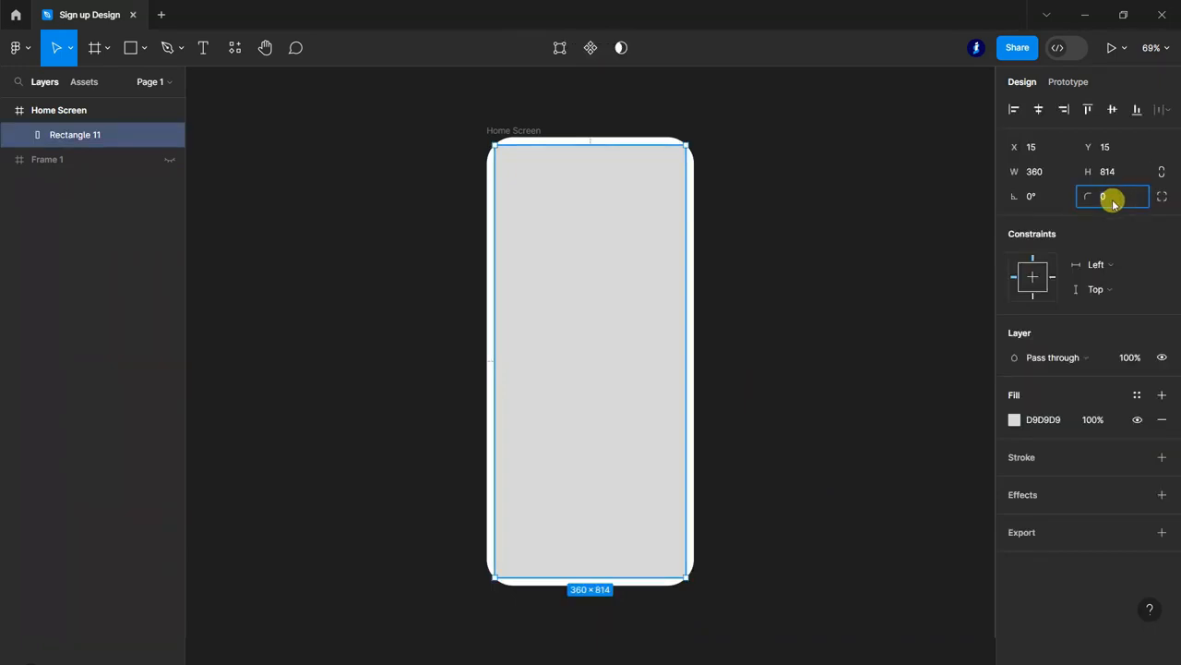
text(20)
key(Return)
click(826, 277)
scroll(825, 277, down, 2)
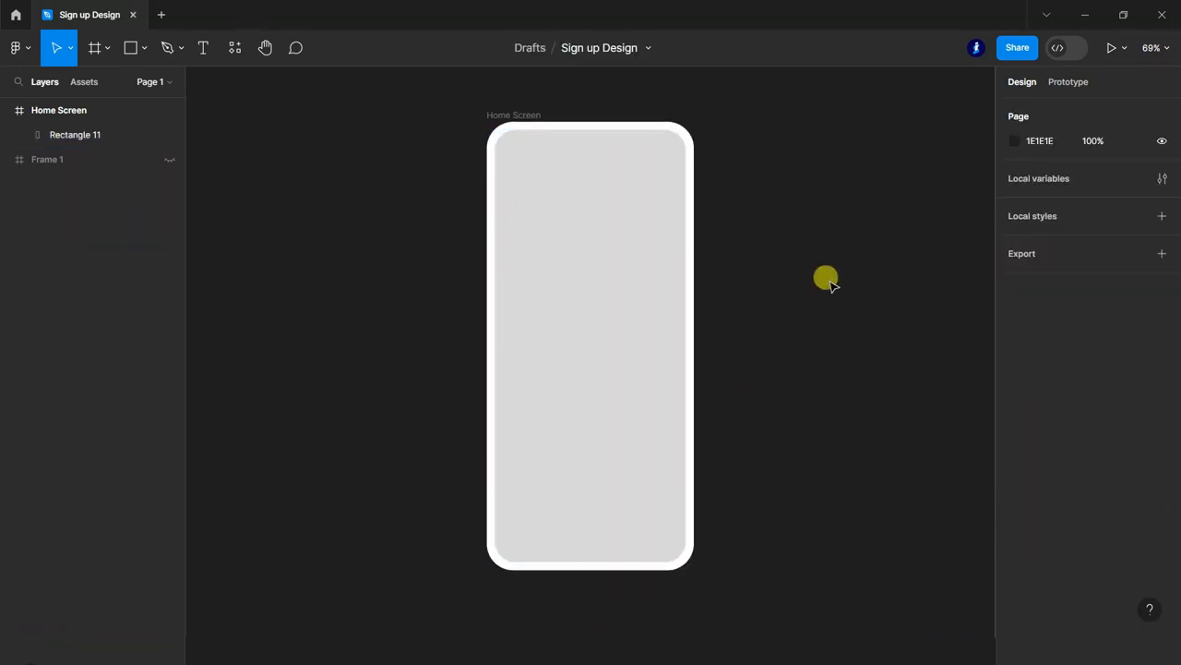
scroll(683, 87, up, 2)
scroll(815, 253, down, 1)
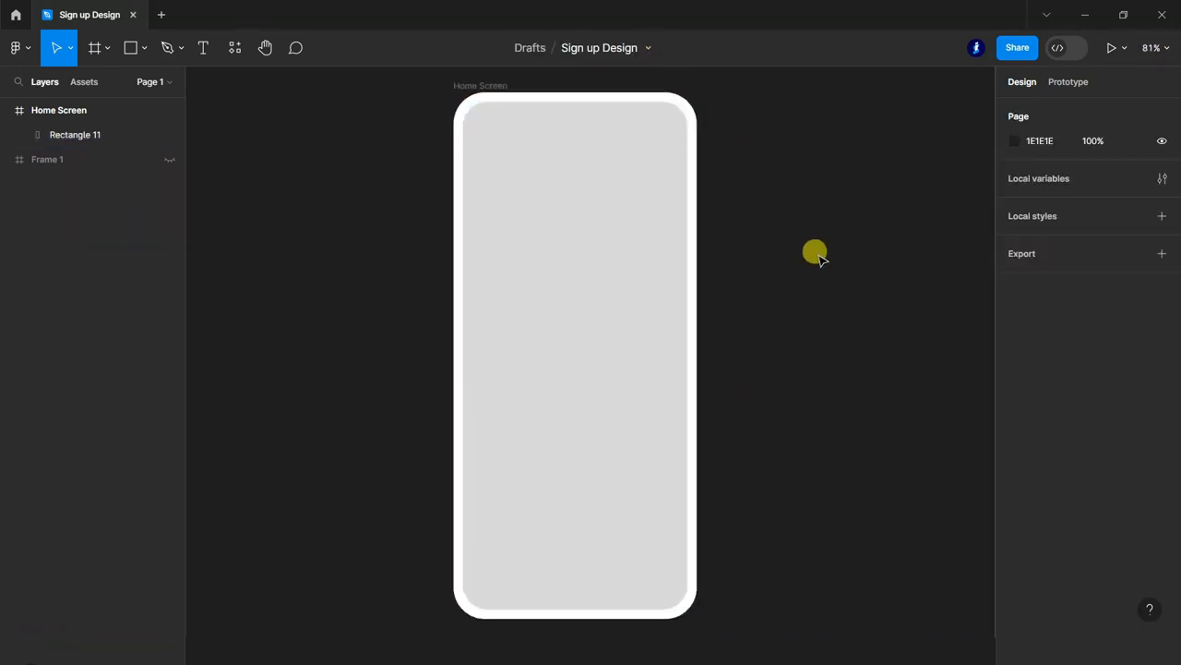
click(594, 269)
double_click(517, 150)
click(808, 415)
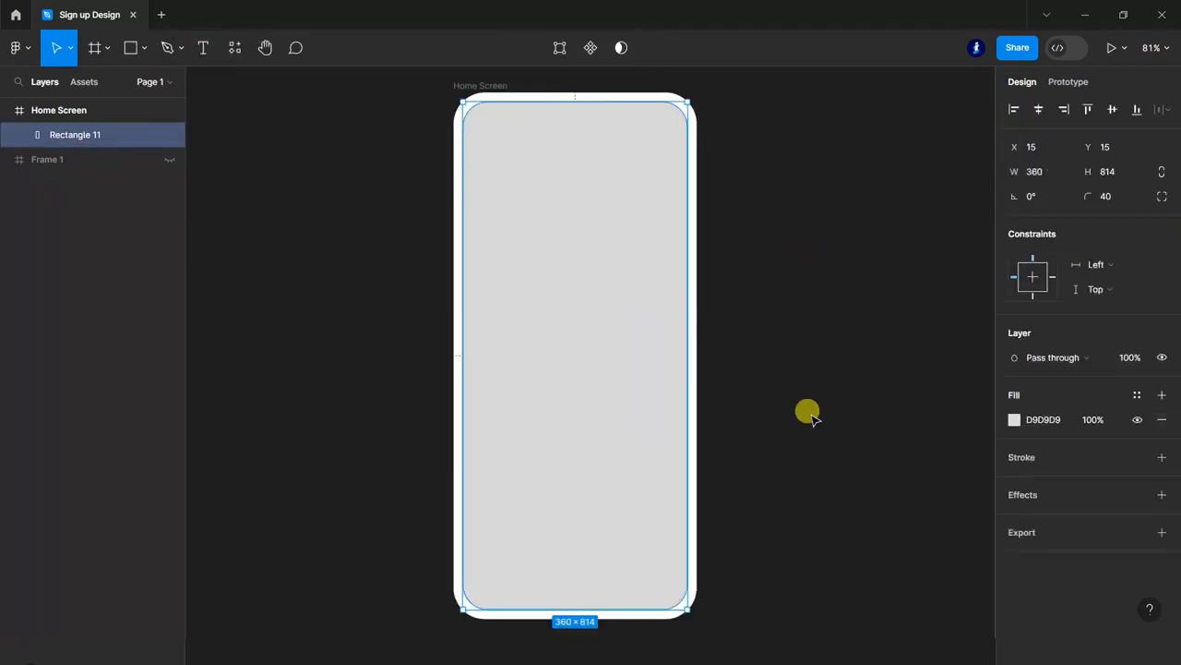
Step: Change the inner rectangle's fill to dark blue 1E319D
click(1012, 420)
click(900, 554)
click(826, 317)
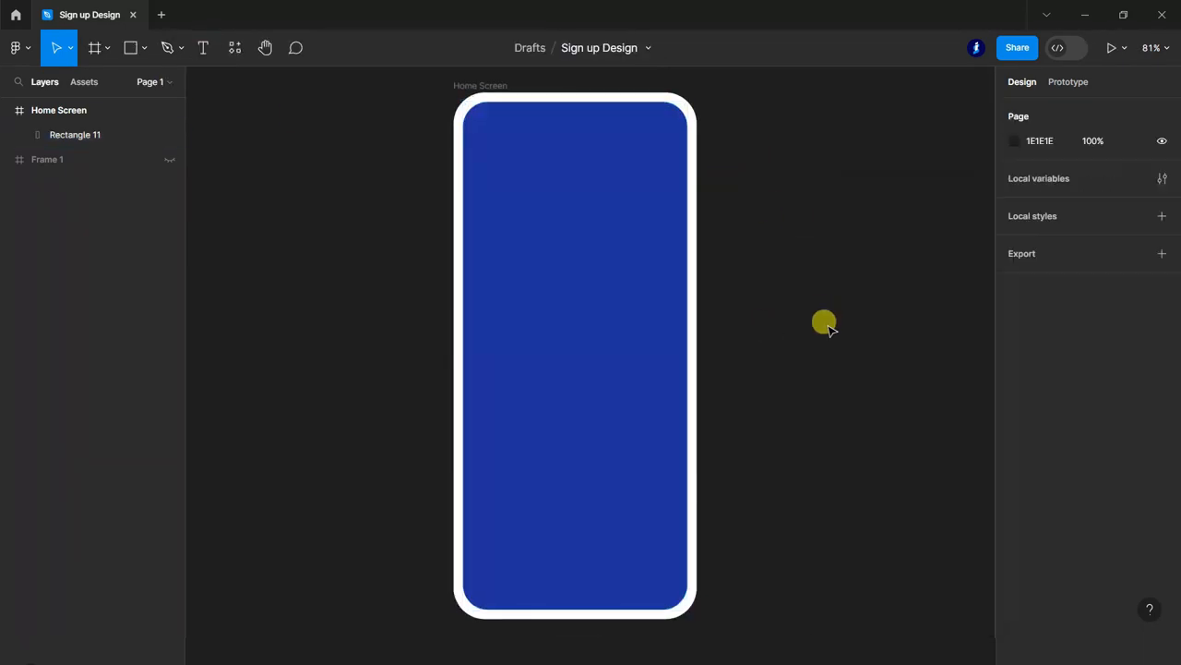
Step: Draw a second rectangle for the notch near the upper edge of the blue rectangle
scroll(838, 427, down, 2)
scroll(834, 441, up, 2)
scroll(838, 443, up, 1)
scroll(650, 140, up, 3)
scroll(651, 140, up, 3)
click(130, 48)
drag(505, 196, 768, 282)
Step: Size the notch rectangle to 200 × 40 and centre it over the blue rectangle's upper edge at X 95, Y 7
click(1112, 172)
key(Down)
key(Down)
key(Down)
key(Down)
key(Down)
key(Down)
key(Down)
key(Down)
key(Down)
key(Down)
key(Down)
key(Return)
click(1053, 171)
text(200)
key(Return)
drag(668, 242, 659, 242)
Step: Set the notch rectangle's corner radius to 25
text(3)
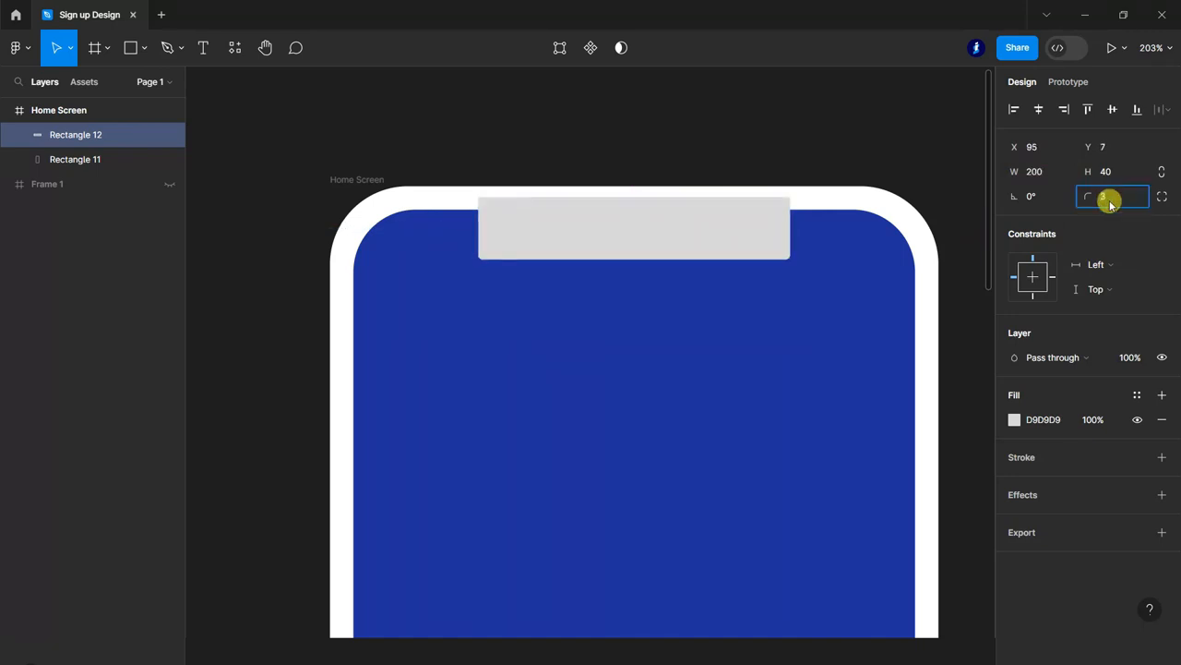
key(Return)
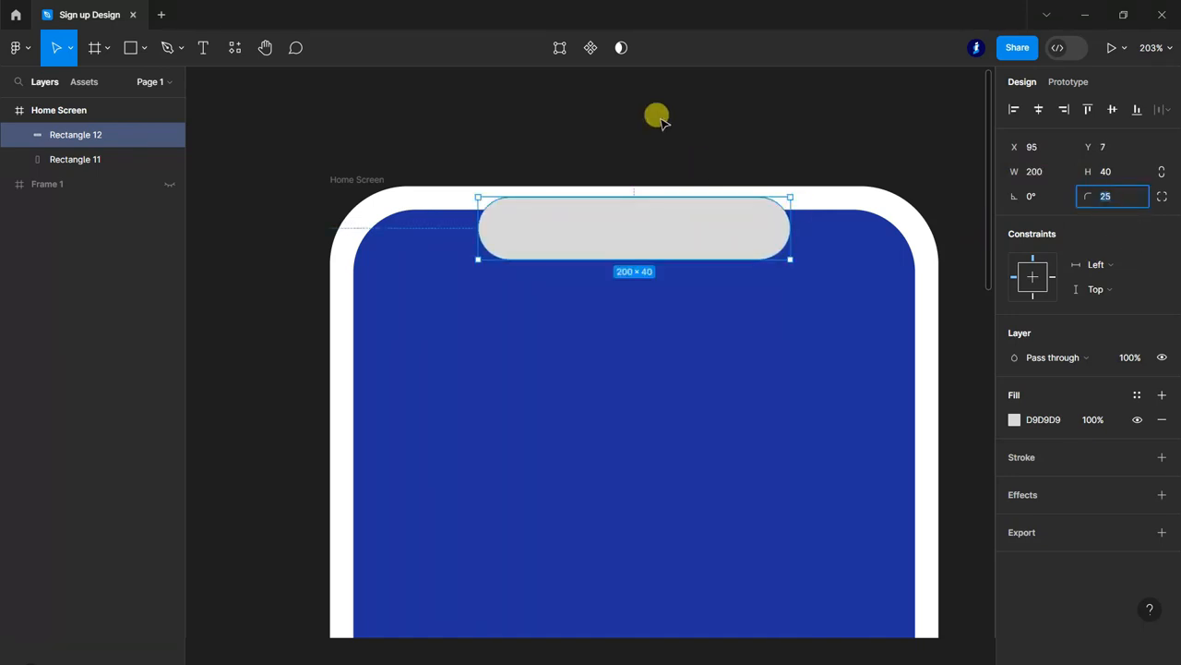
click(656, 116)
Step: Select the notch and blue rectangles together and subtract the notch from the blue rectangle
scroll(633, 224, up, 3)
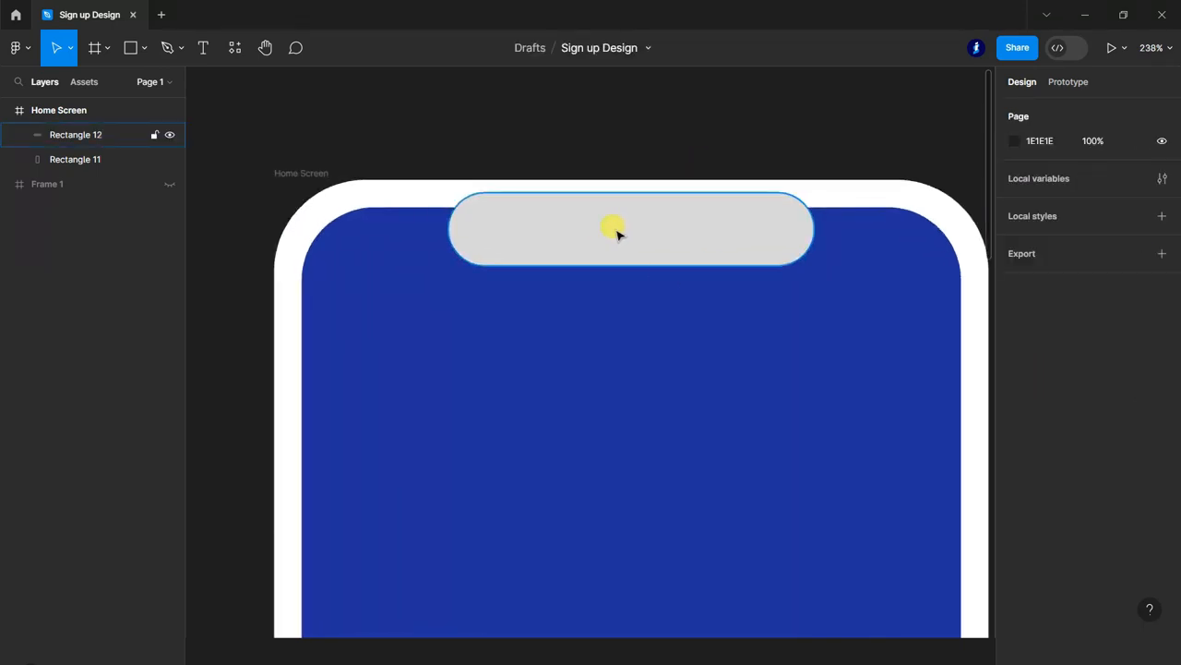
scroll(617, 231, down, 3)
click(68, 161)
shift+click(92, 137)
shift+click(16, 130)
shift+click(72, 129)
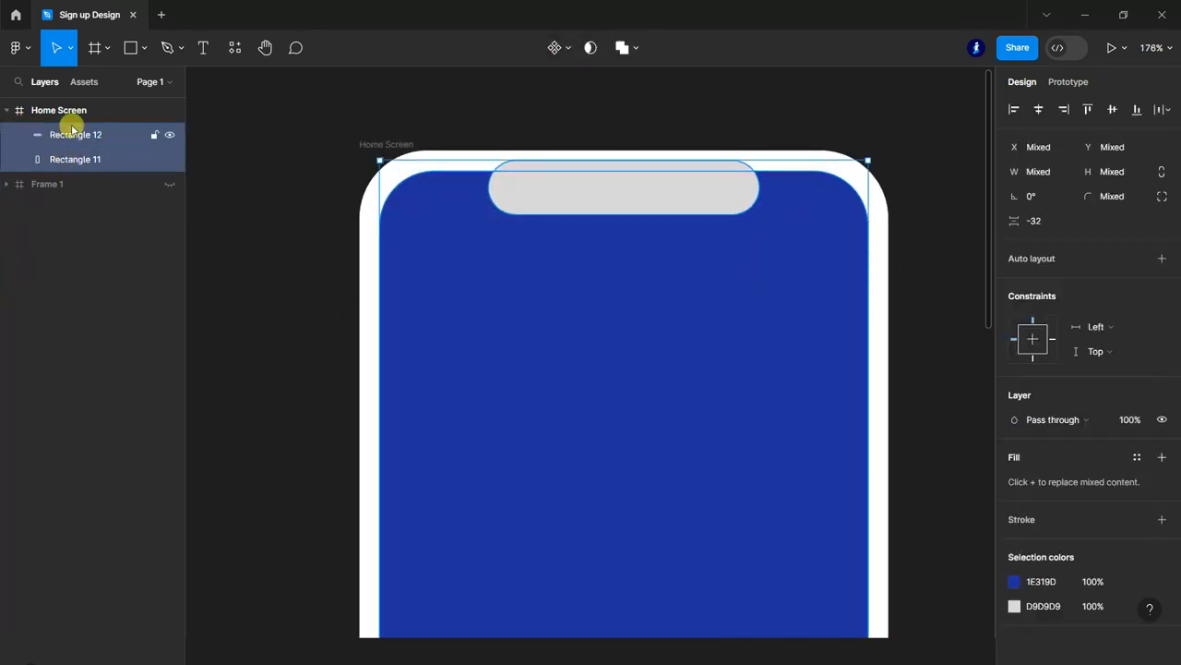
click(633, 47)
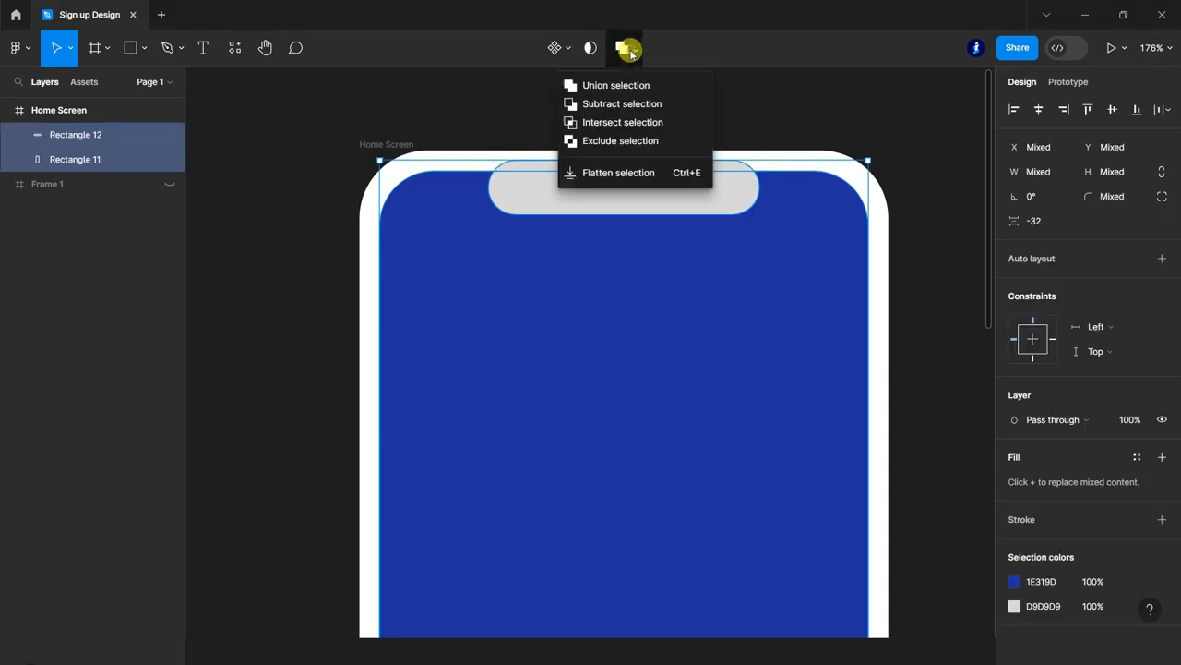
click(614, 105)
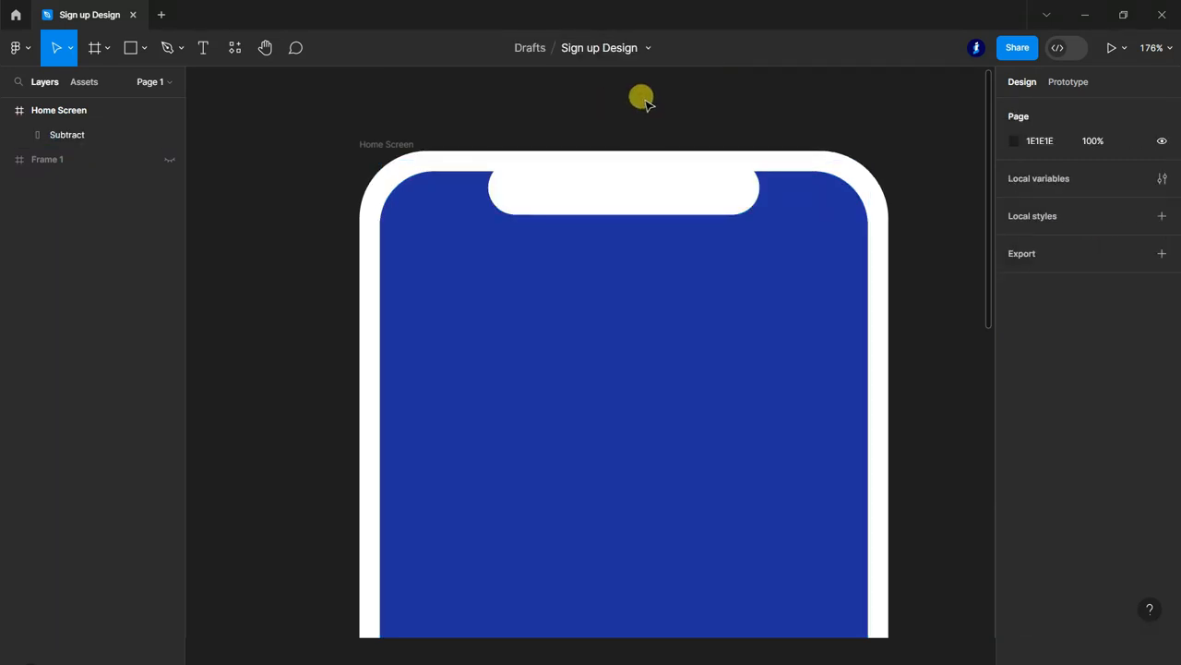
Step: Move the notch rectangle within the subtracted shape up to Y 6
click(13, 136)
click(19, 135)
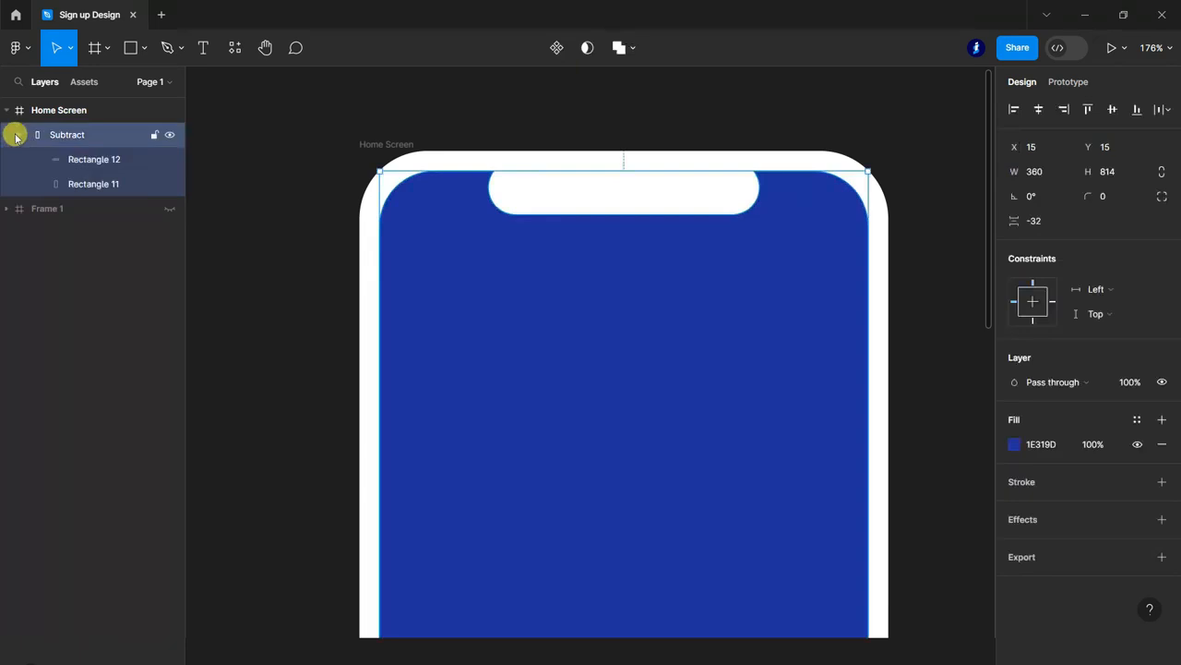
click(59, 166)
key(Up)
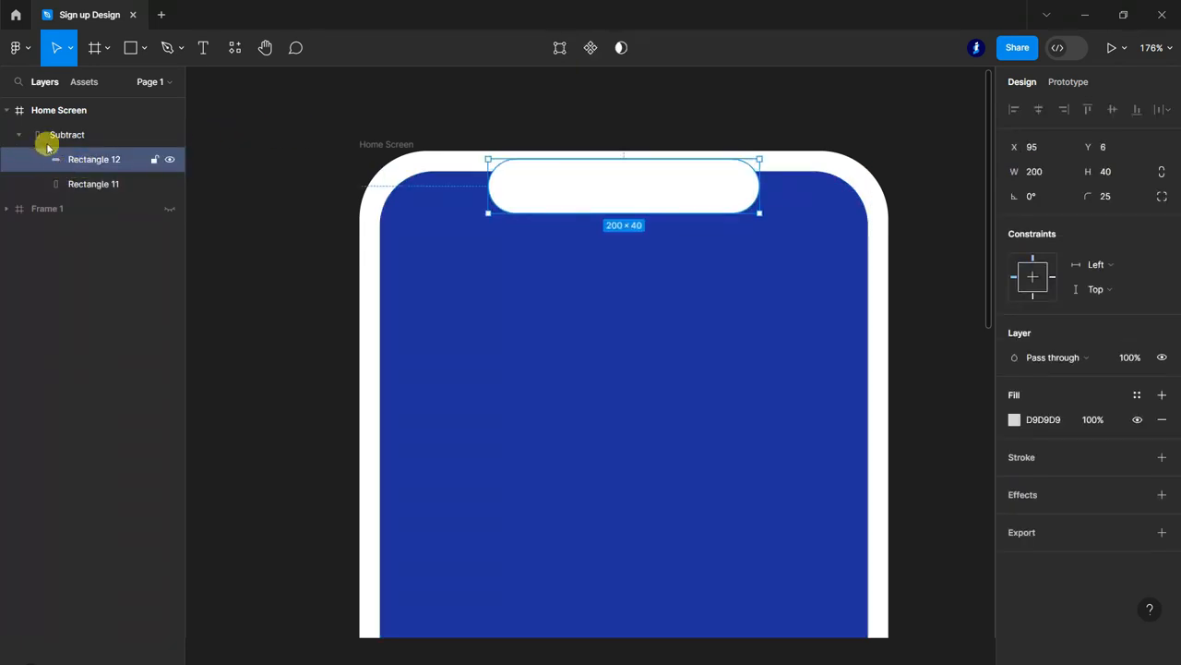
click(48, 135)
text(1)
key(Return)
click(898, 213)
Step: Add a text layer reading D near the middle of the blue screen
scroll(842, 287, down, 5)
scroll(683, 415, down, 3)
scroll(858, 489, up, 3)
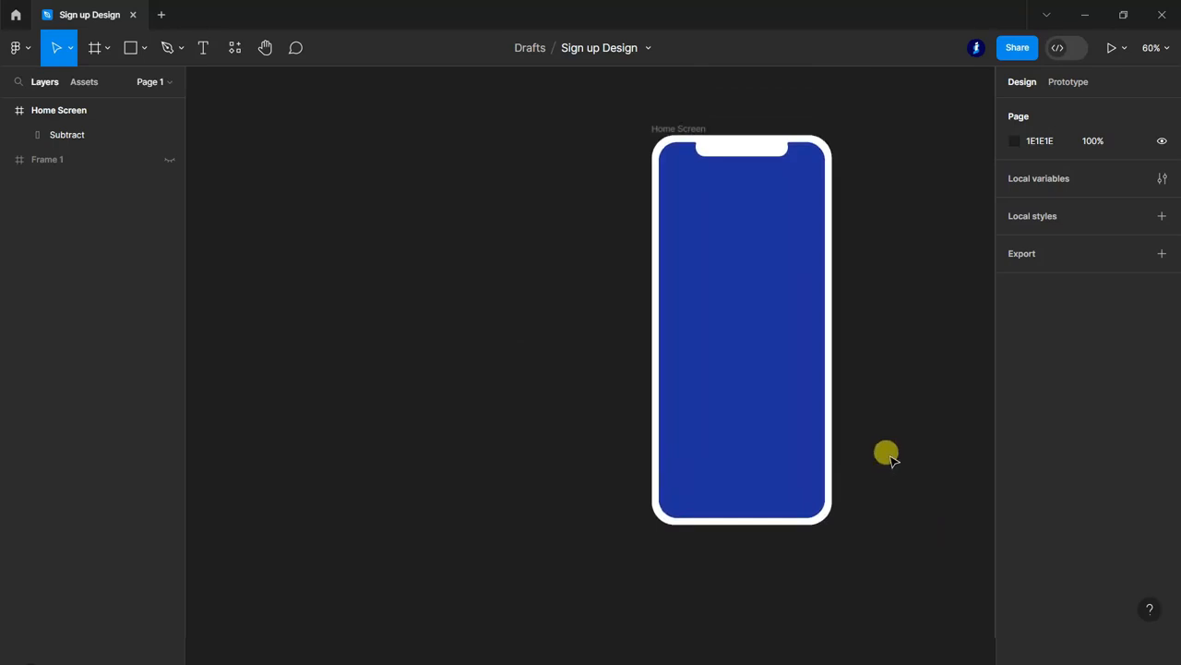
scroll(888, 216, up, 1)
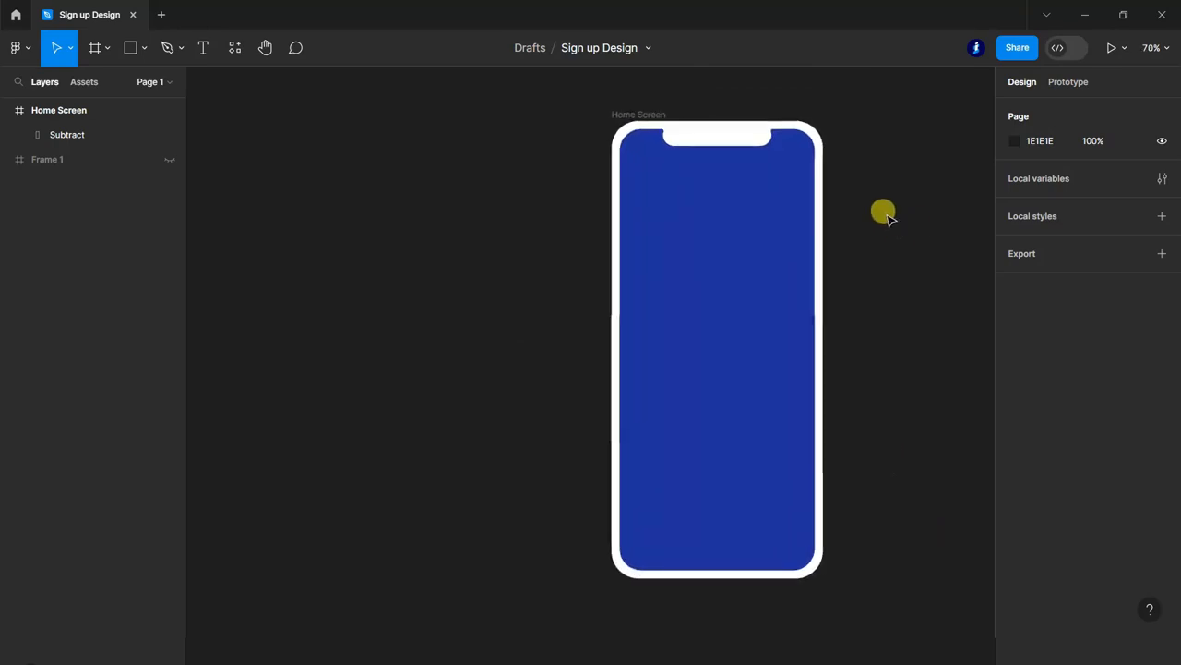
click(202, 47)
scroll(641, 305, up, 4)
click(599, 305)
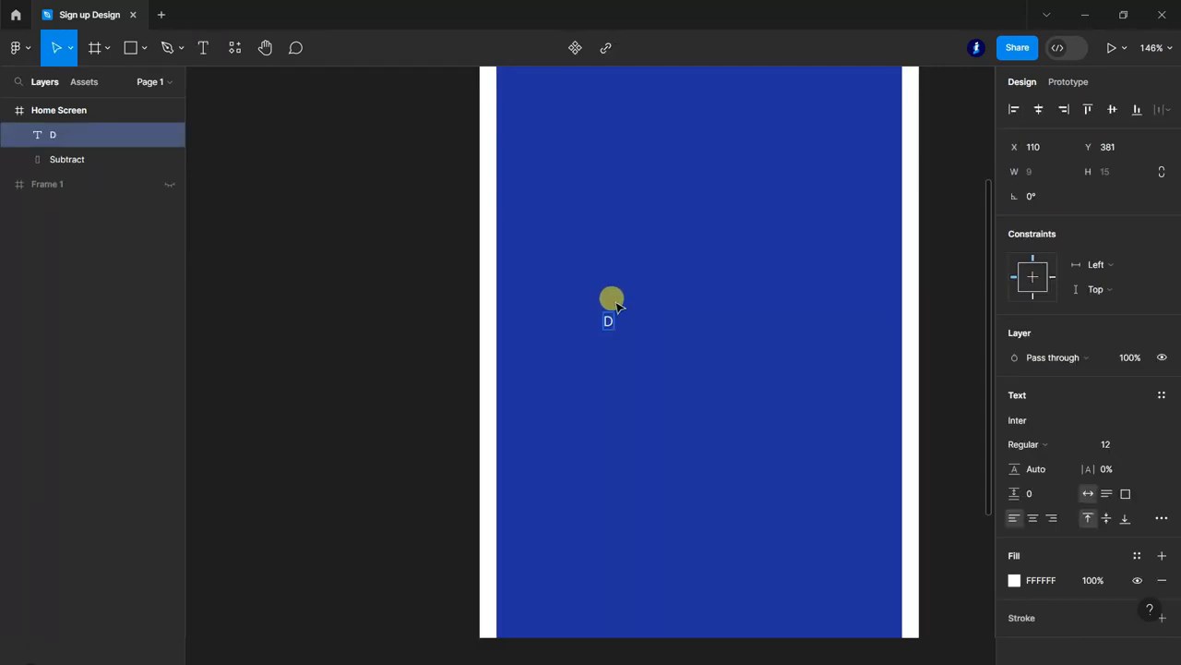
scroll(625, 323, up, 4)
Step: Change the letter D's font to Montserrat in the Black weight
click(203, 47)
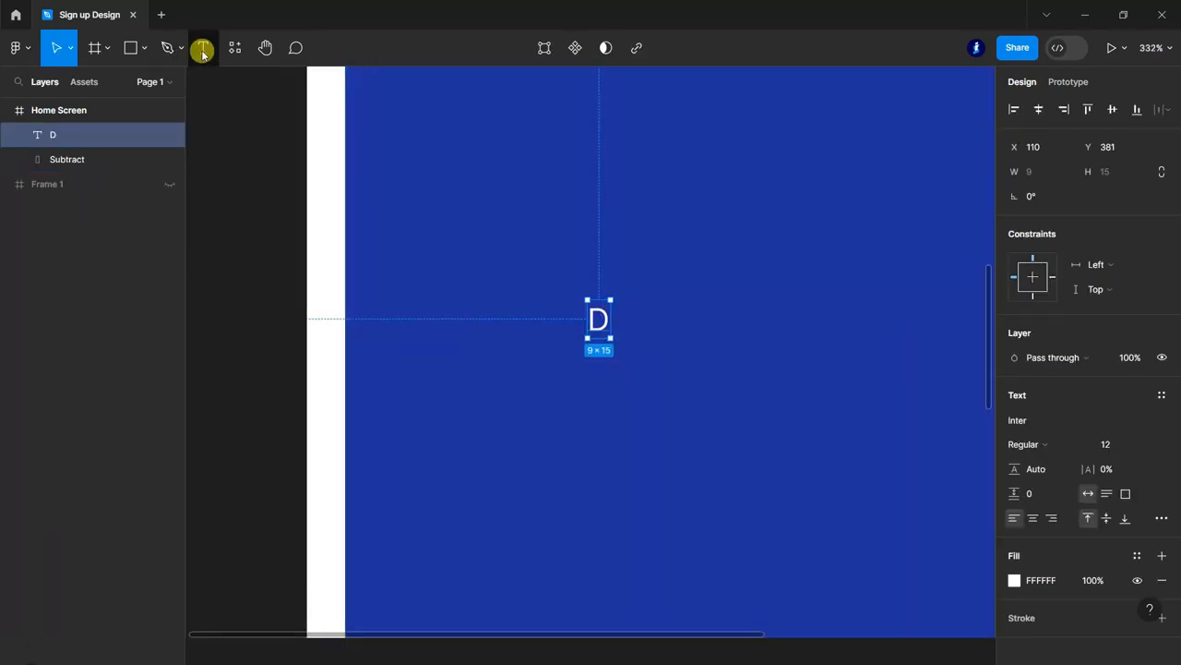
double_click(605, 320)
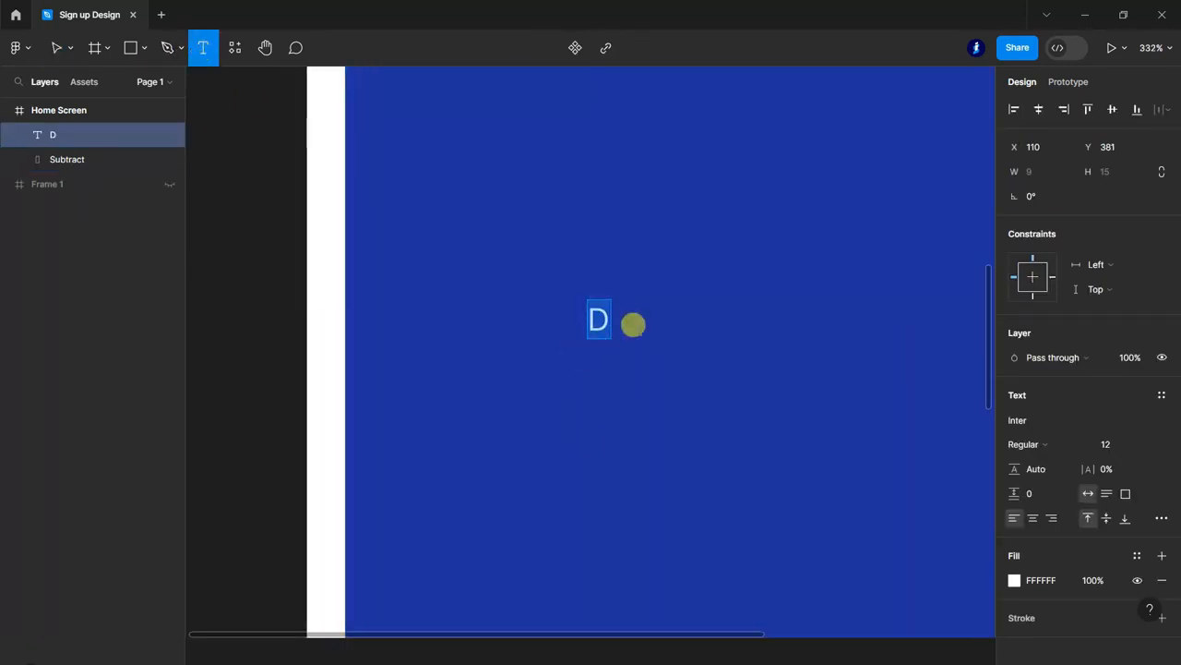
click(1041, 420)
text(Monst)
key(BackSpace)
key(BackSpace)
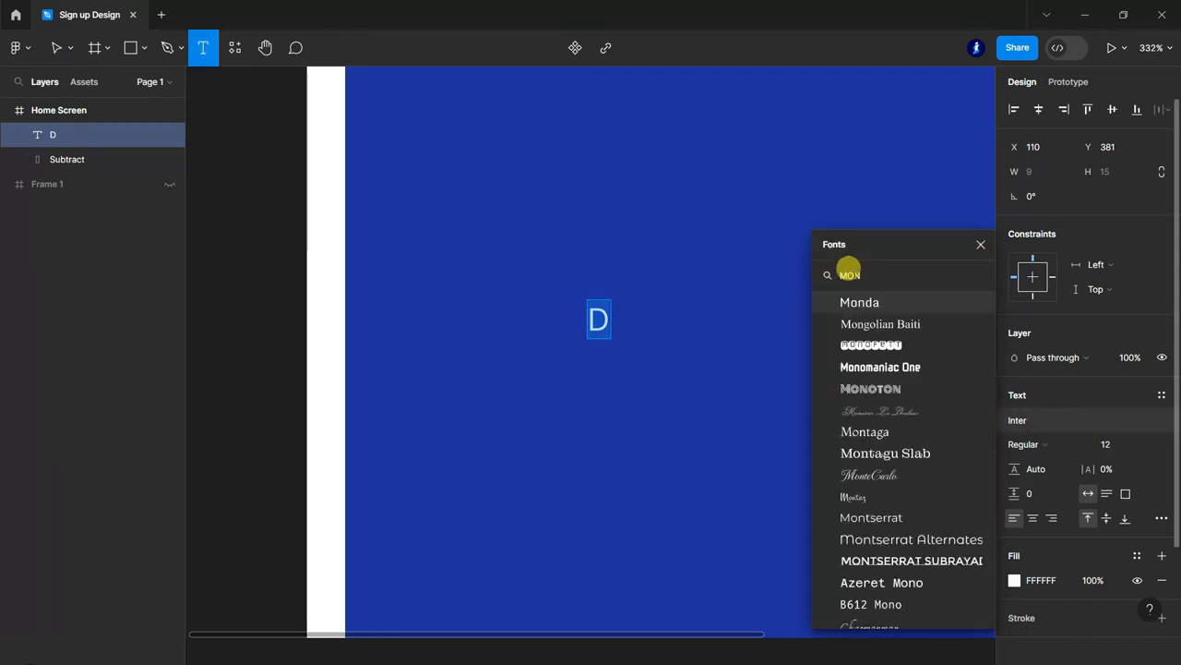
text(ts)
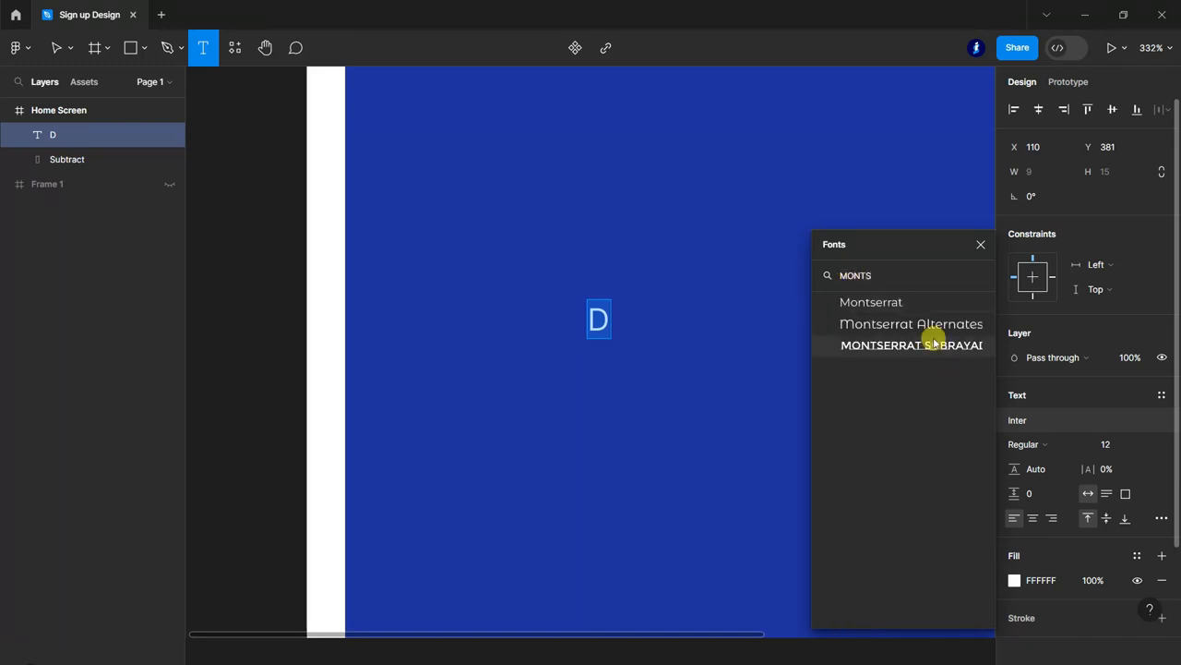
click(897, 301)
click(1061, 444)
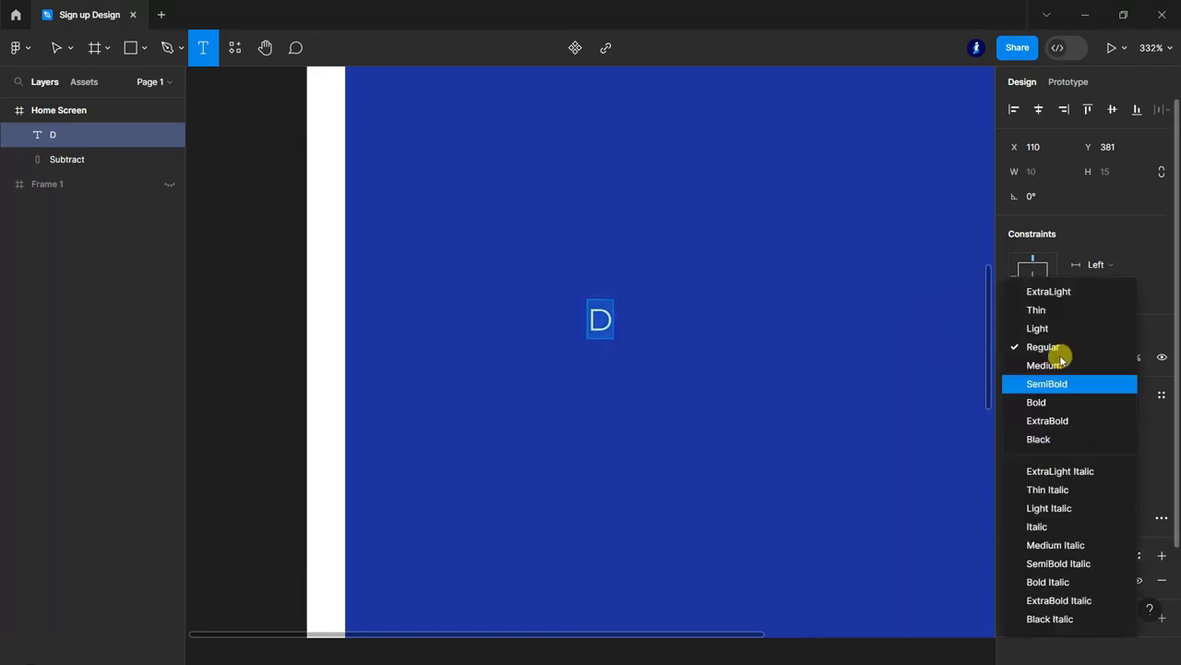
click(1052, 439)
Step: Set the letter D's font size to 64
scroll(554, 347, down, 3)
scroll(612, 341, down, 1)
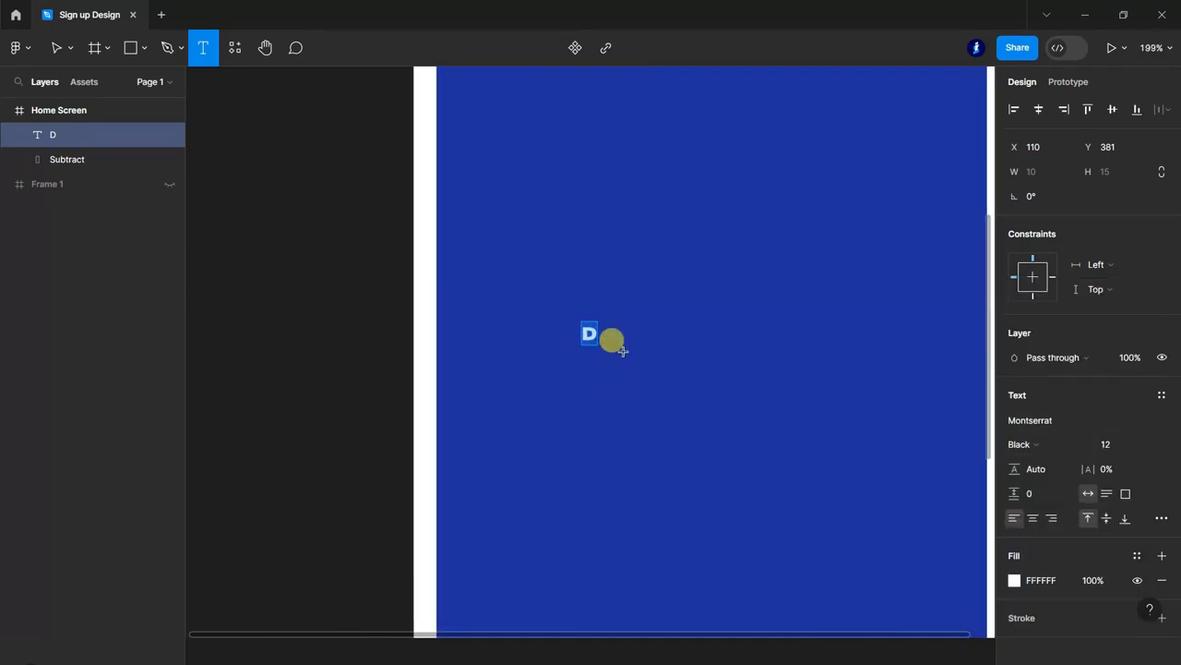
click(1139, 444)
click(1127, 508)
scroll(659, 397, down, 5)
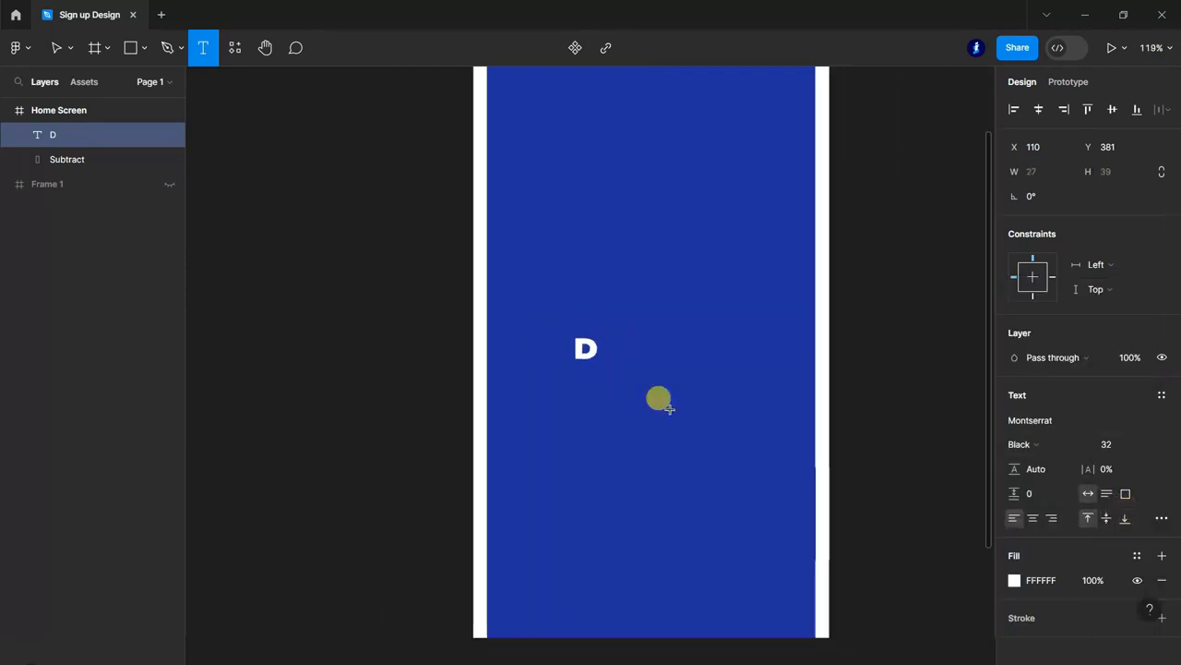
click(1141, 444)
click(1128, 506)
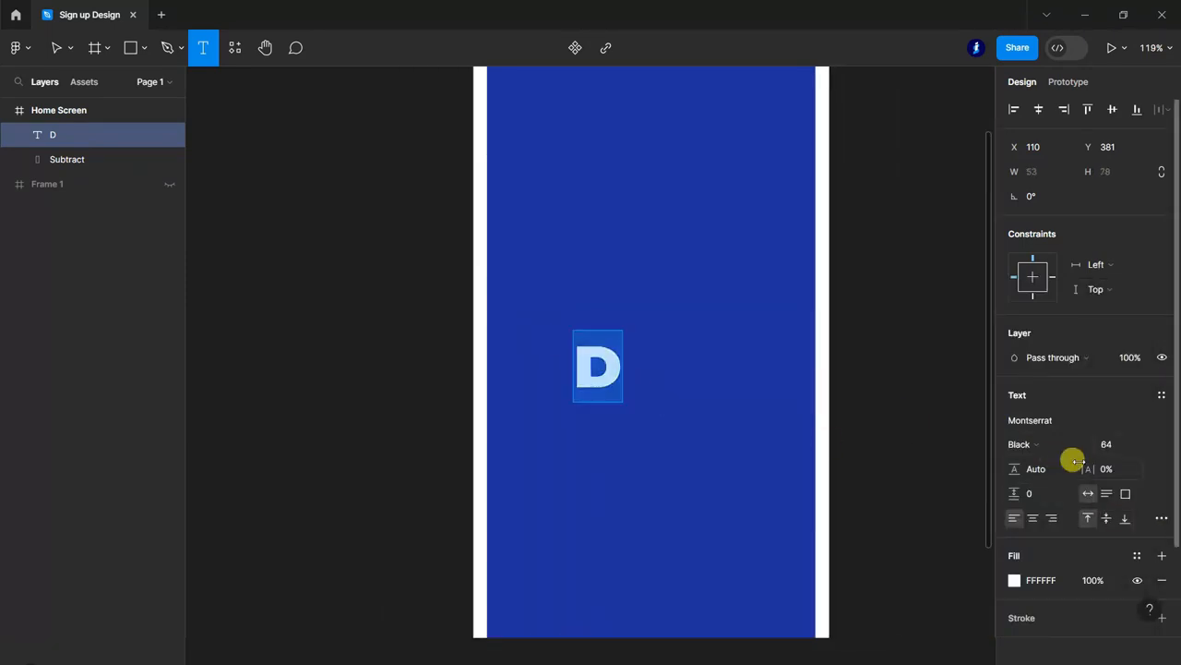
Step: Convert the D text layer into a vector shape
scroll(613, 416, up, 2)
click(56, 47)
click(599, 339)
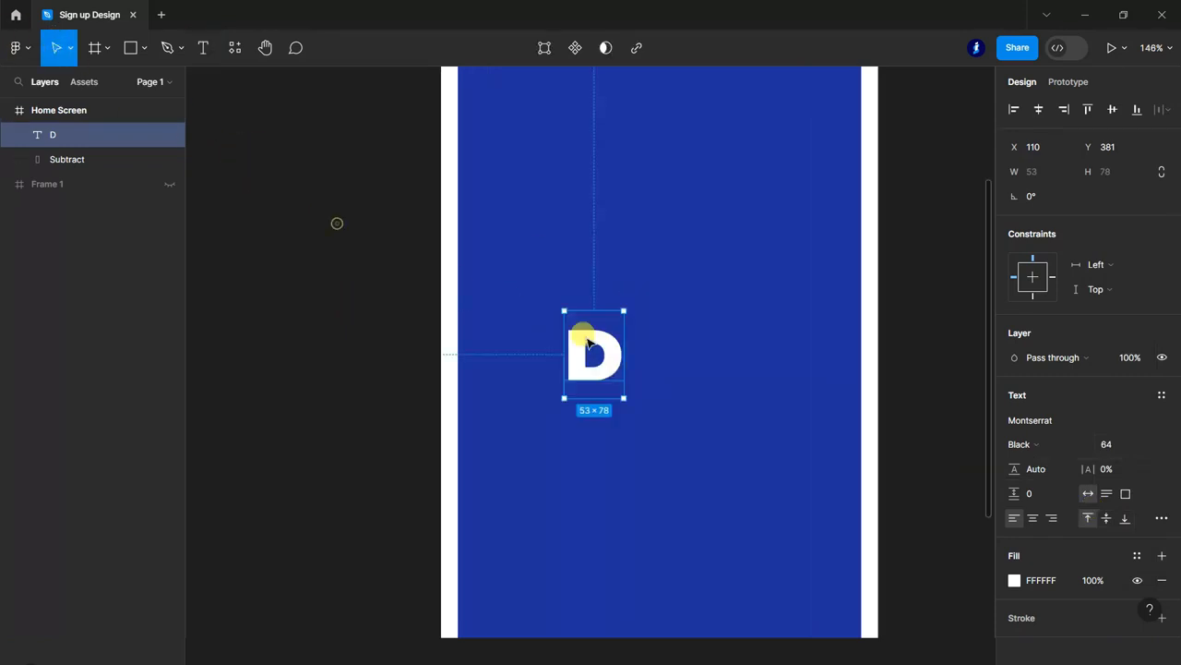
right_click(610, 341)
click(680, 415)
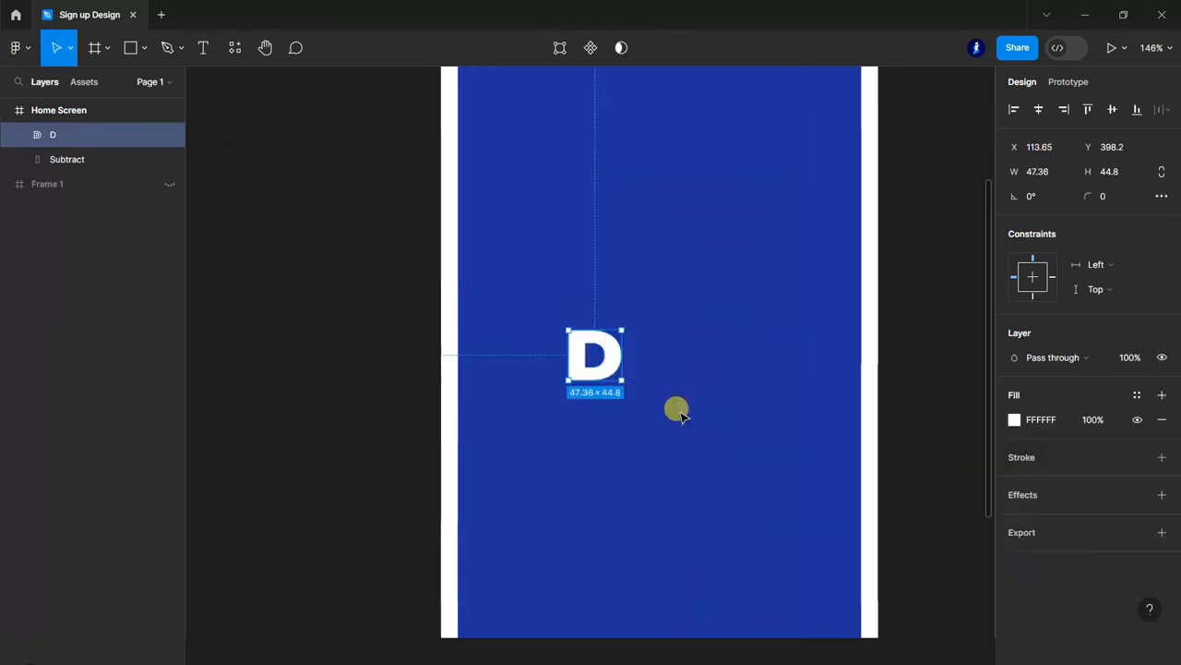
Step: Delete the points of the D's inner counter with the Pen tool so the letter becomes a solid shape
scroll(612, 342, up, 5)
click(560, 48)
click(96, 47)
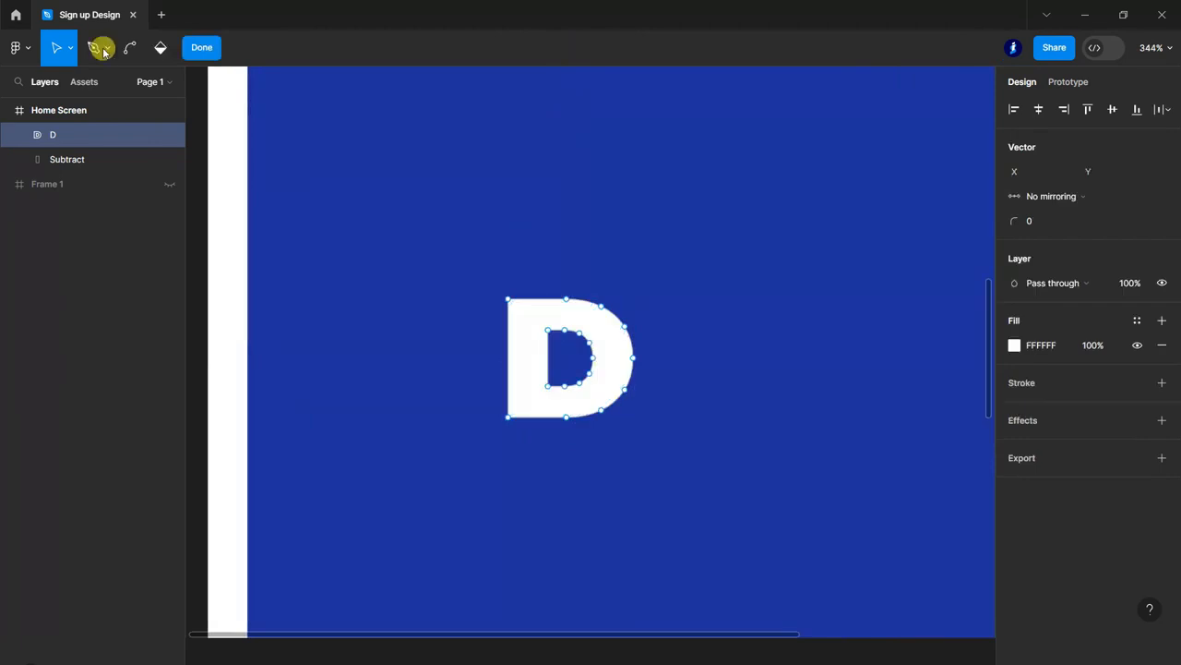
key(ctrl)
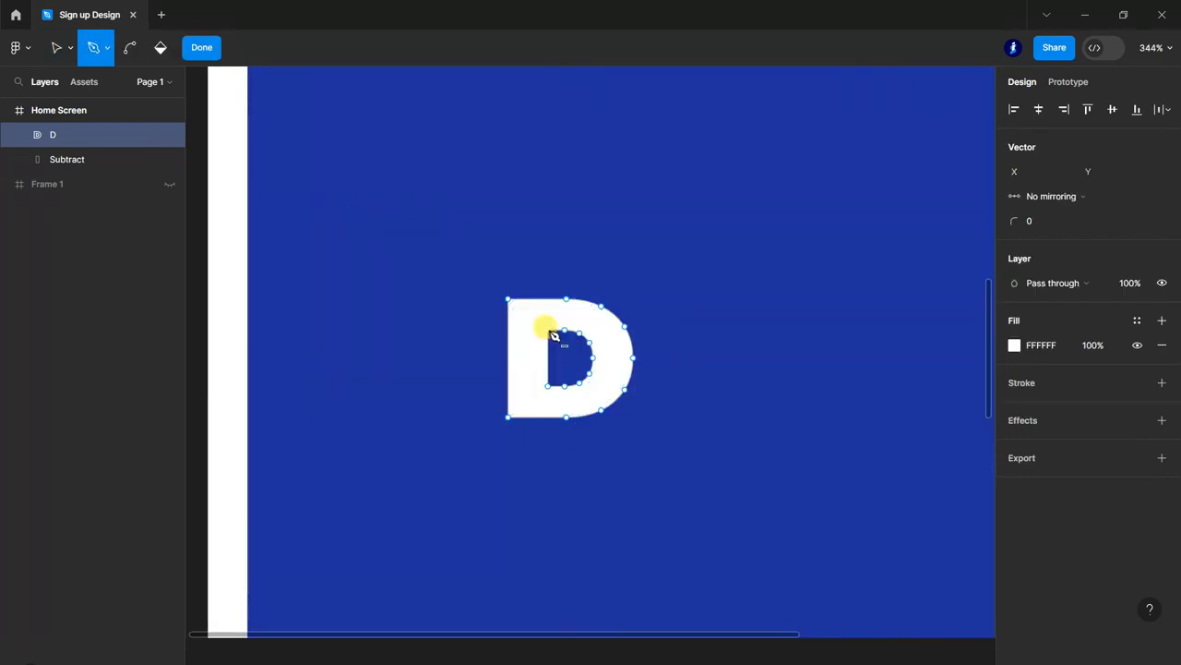
drag(593, 348, 598, 376)
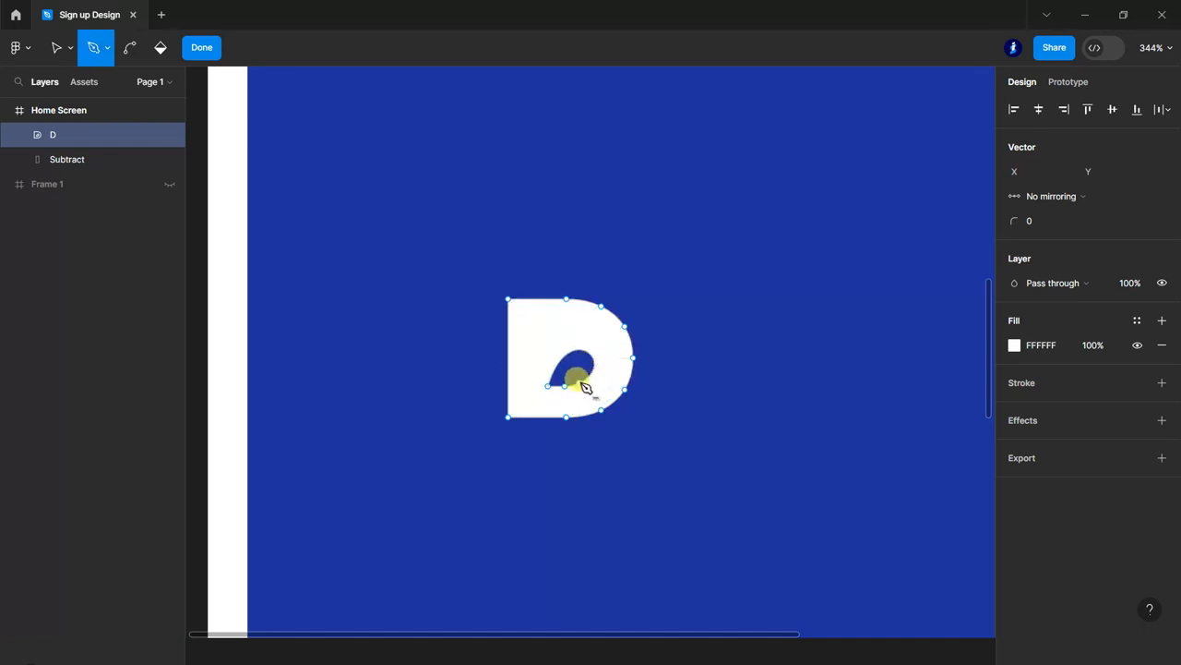
drag(573, 393, 554, 393)
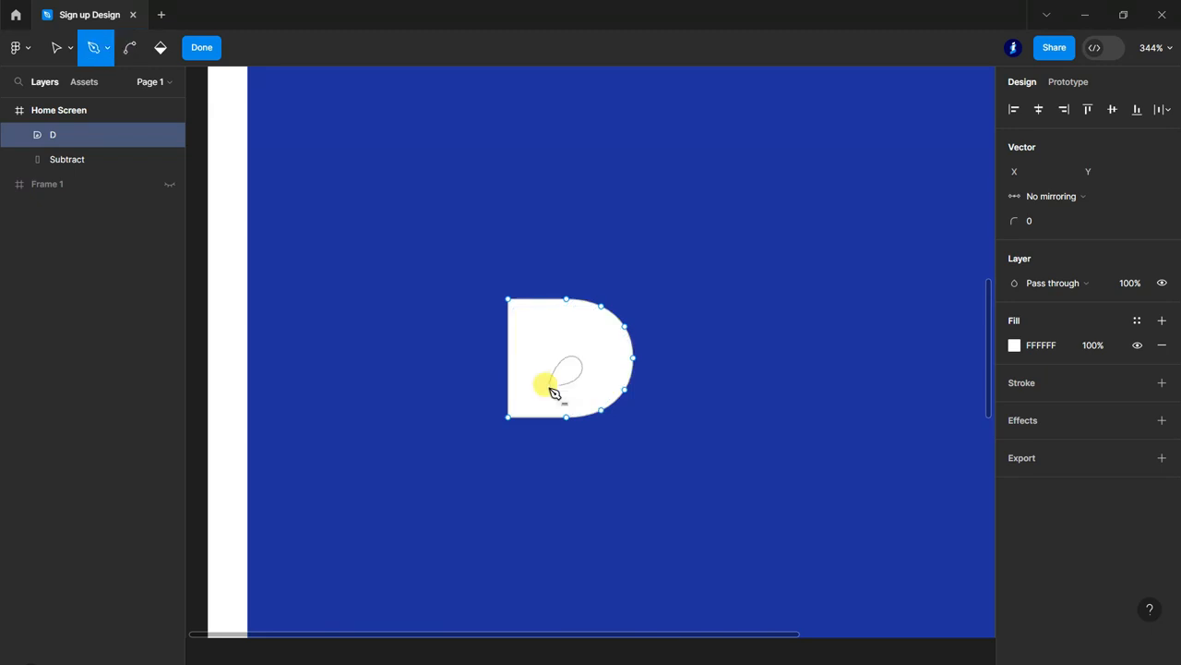
ctrl+scroll(643, 318, down, 2)
key(Escape)
click(244, 236)
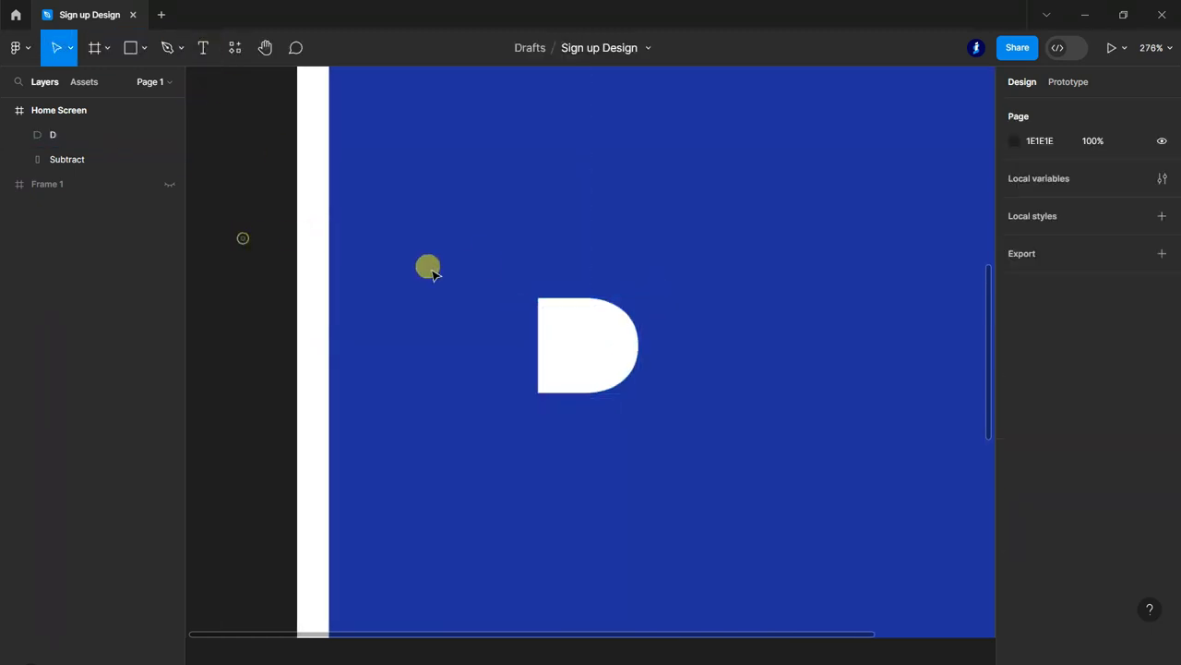
Step: Unhide Frame 1 and move its orange arrow vector onto the D shape in the Home Screen frame
ctrl+scroll(476, 275, down, 1)
ctrl+scroll(476, 275, down, 3)
ctrl+scroll(556, 385, down, 2)
scroll(671, 320, up, 1)
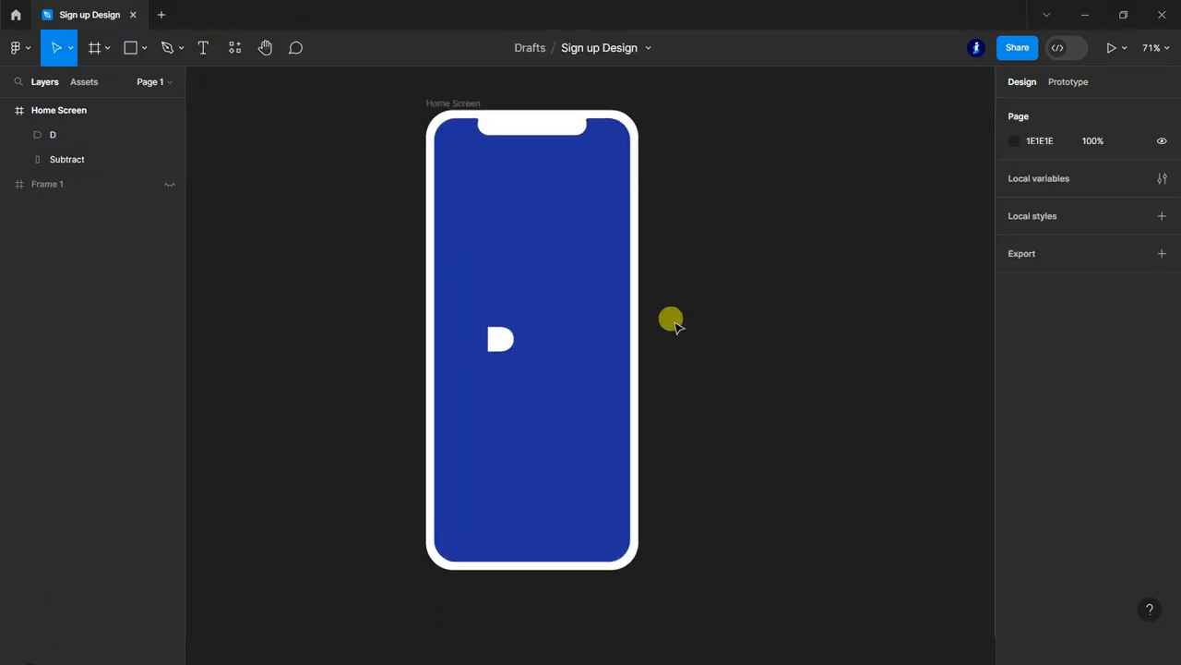
ctrl+scroll(506, 344, down, 1)
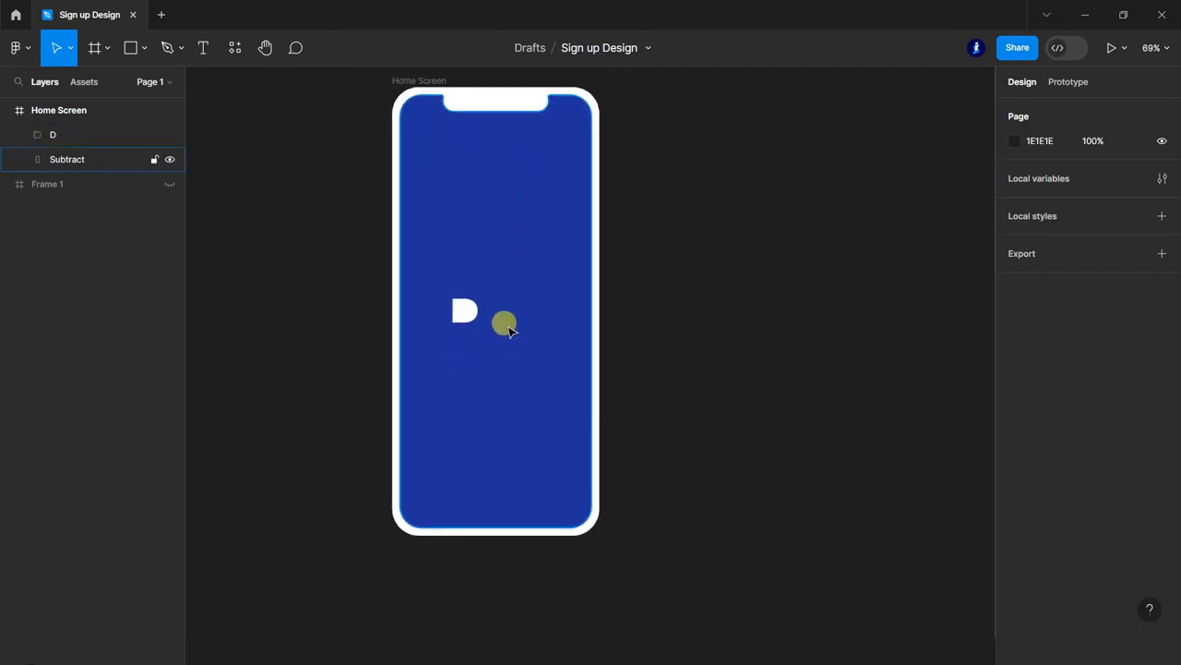
click(169, 183)
scroll(381, 266, down, 3)
drag(626, 477, 471, 258)
Step: Narrow the D shape from its curved side to a width of 41
ctrl+scroll(471, 335, up, 5)
ctrl+scroll(472, 243, up, 4)
double_click(554, 255)
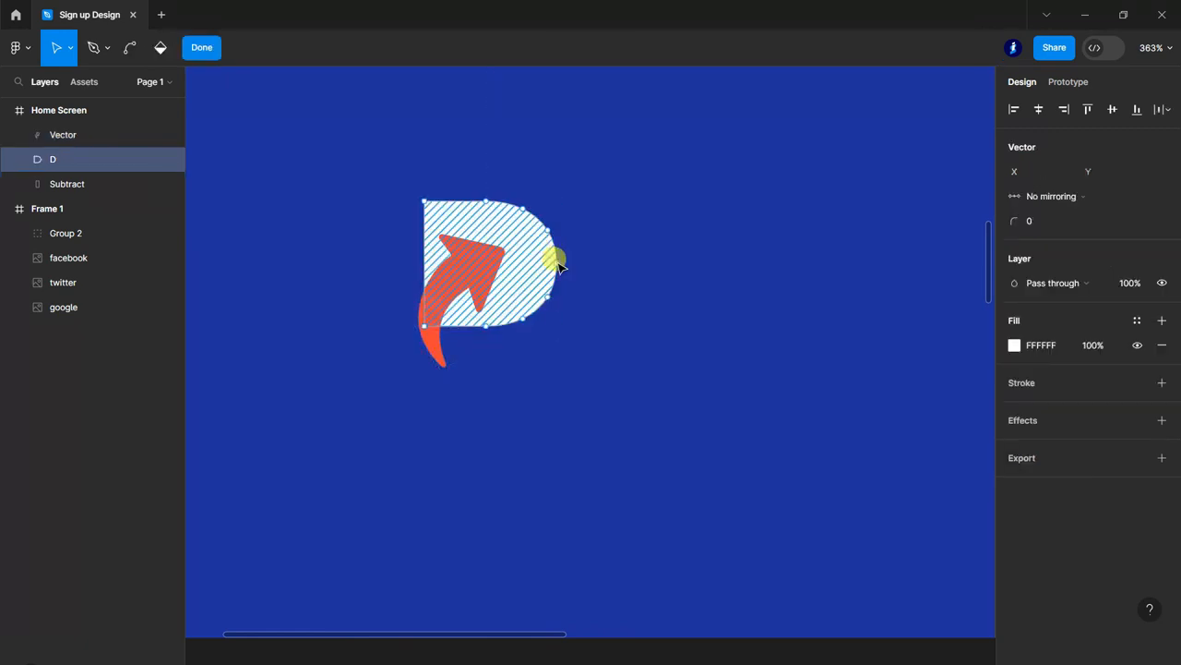
key(Escape)
drag(560, 267, 542, 267)
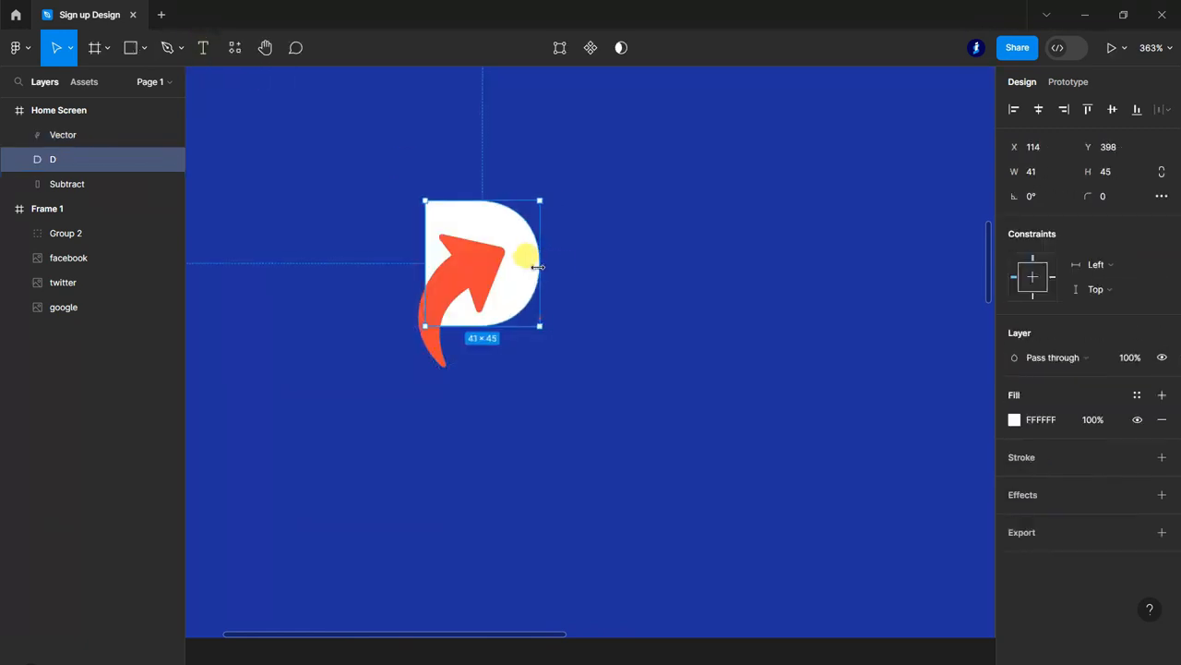
Step: Subtract the arrow vector from the D shape to cut an arrow out of the letter
scroll(538, 266, down, 3)
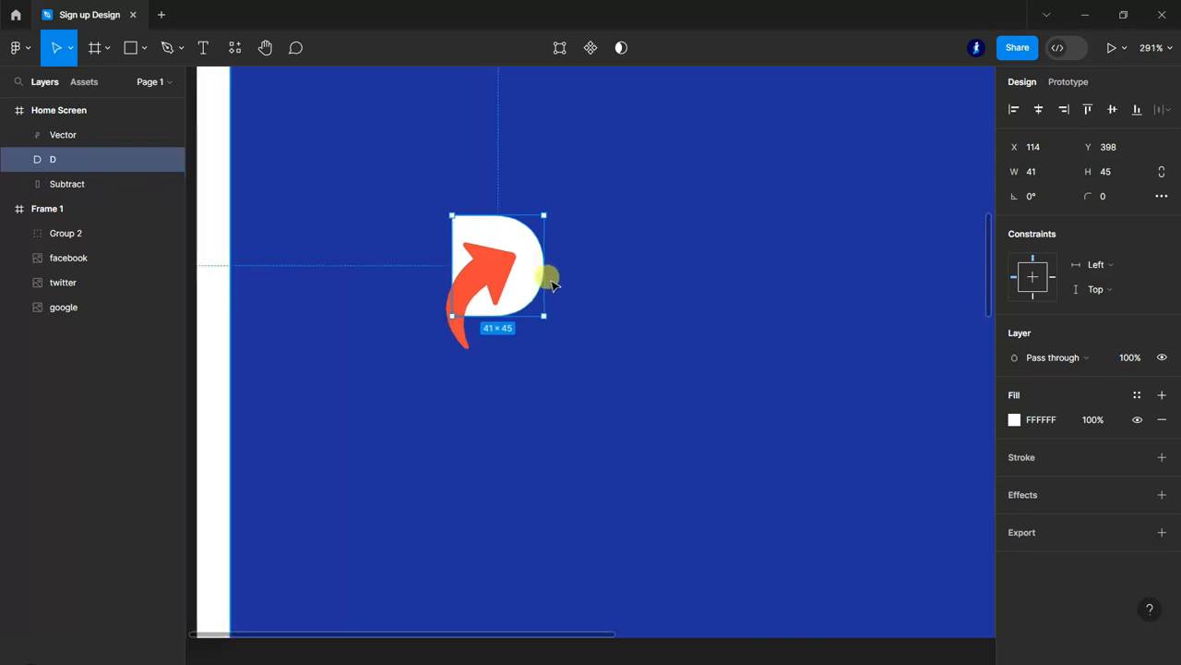
click(451, 364)
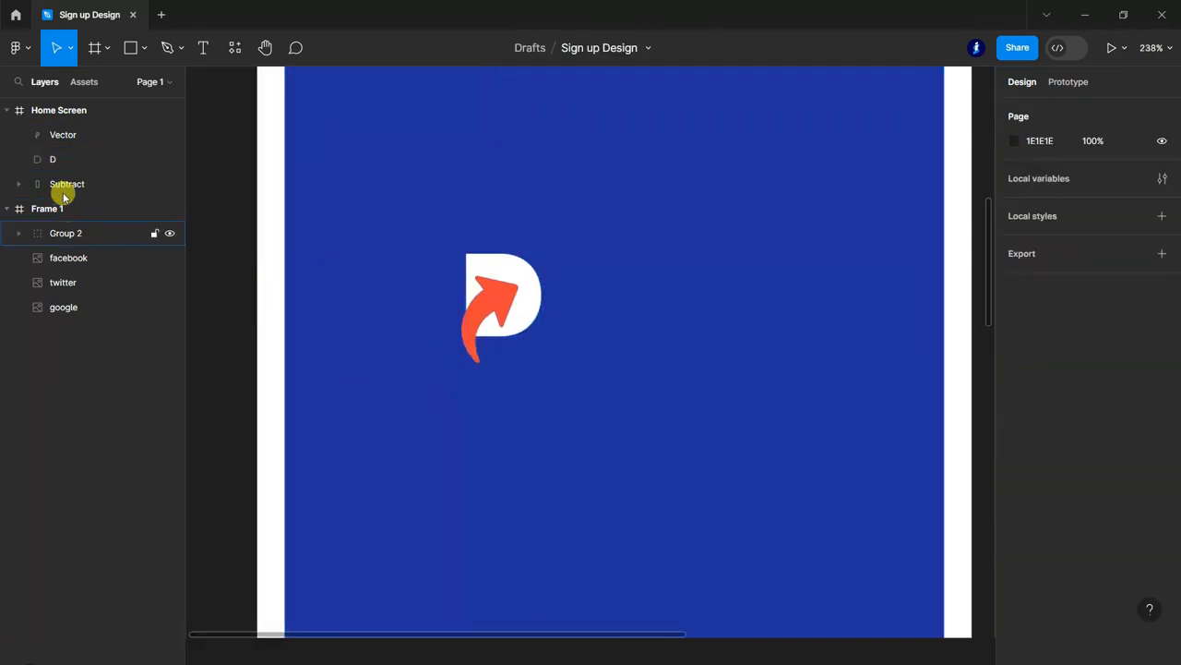
click(64, 158)
shift+click(64, 134)
click(637, 48)
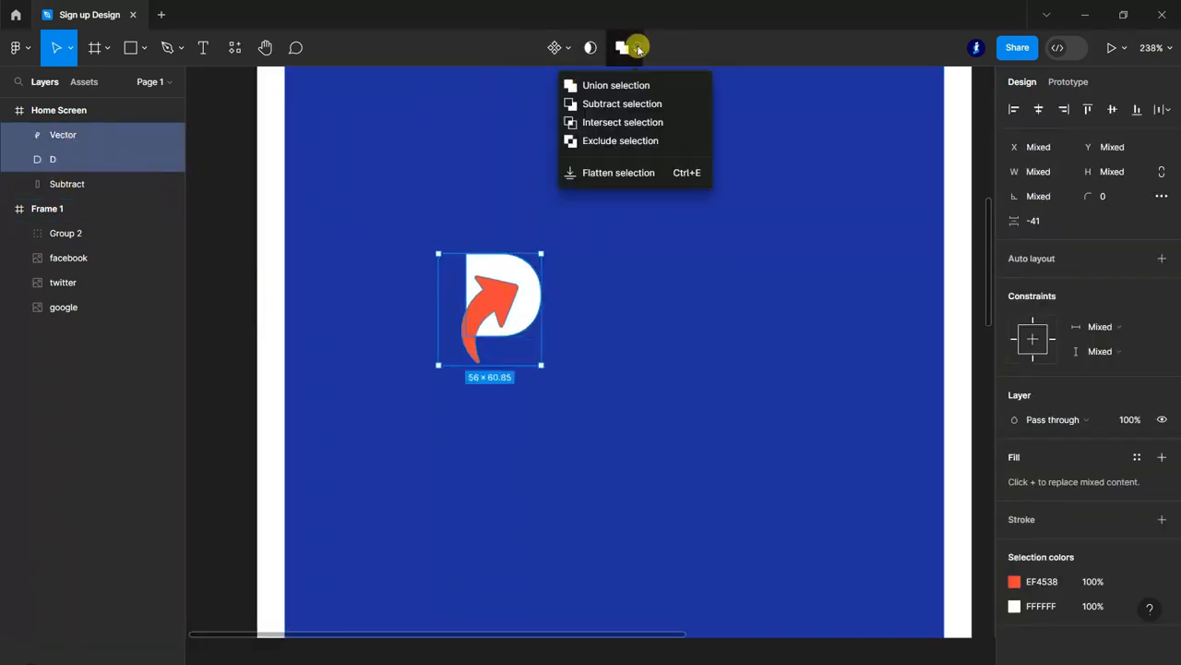
click(614, 104)
click(229, 292)
Step: Set the corner radius of the subtracted D logo to 2
scroll(251, 340, down, 2)
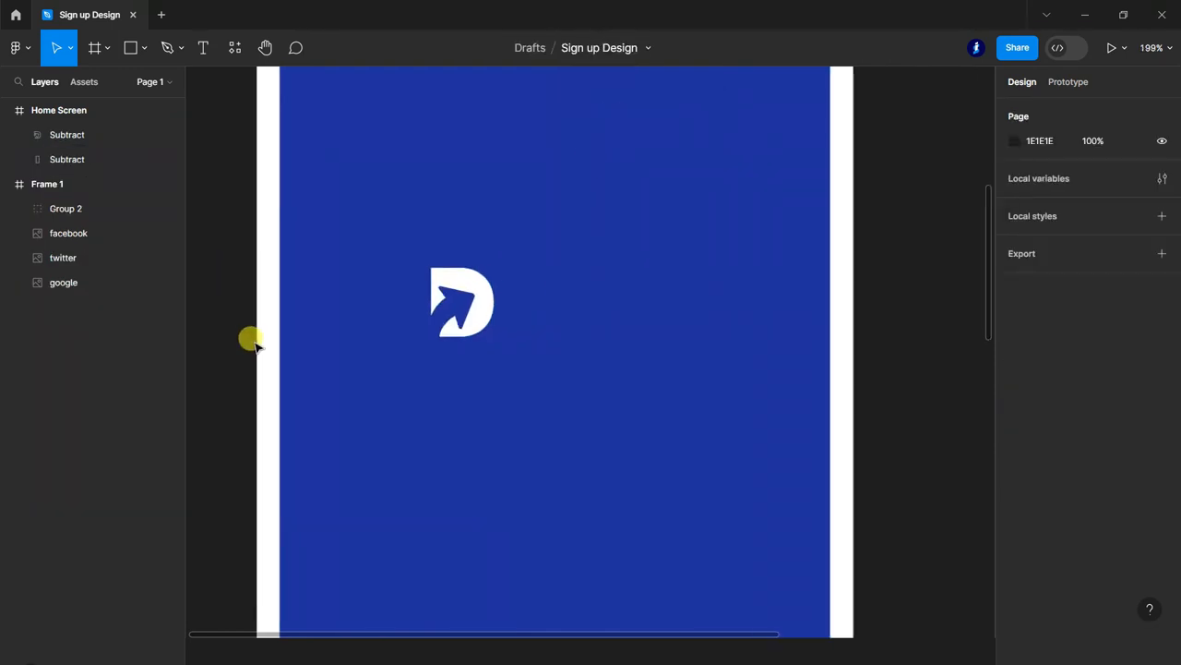
scroll(414, 333, up, 3)
click(65, 135)
click(1112, 197)
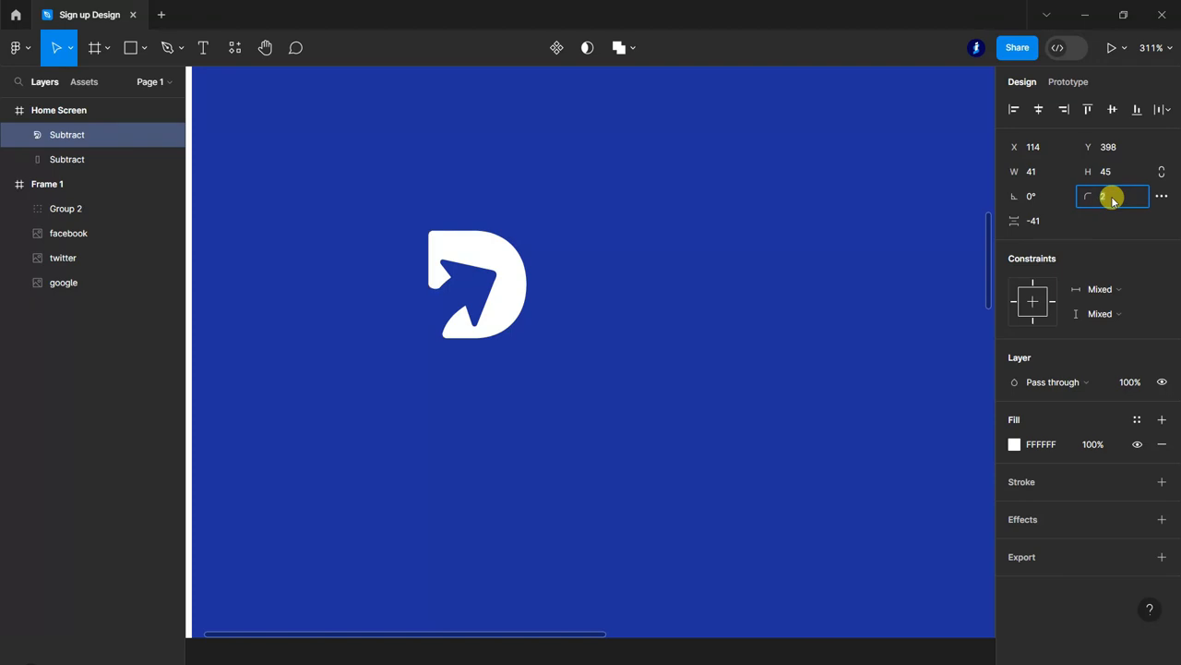
scroll(602, 275, down, 3)
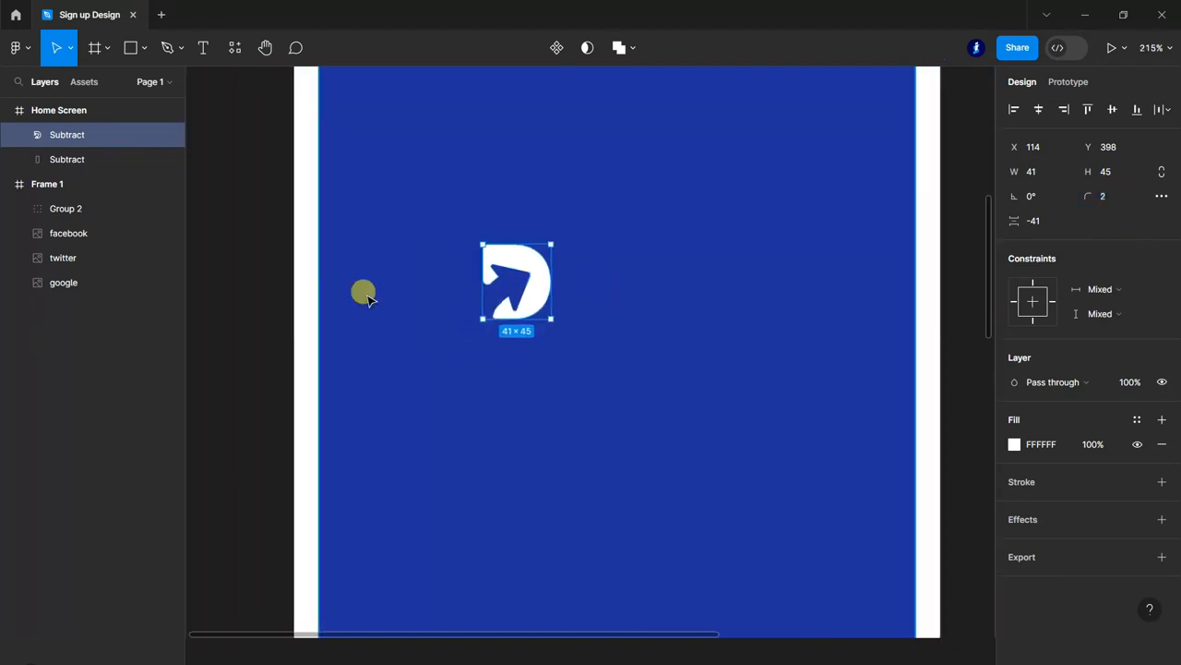
Step: Move the D logo toward the left side of the phone screen, to about X 80, Y 399
click(397, 308)
scroll(398, 309, down, 3)
click(74, 139)
scroll(489, 318, down, 2)
mouse_move(490, 318)
mouse_down()
mouse_move(474, 342)
mouse_move(471, 330)
mouse_move(484, 330)
mouse_up()
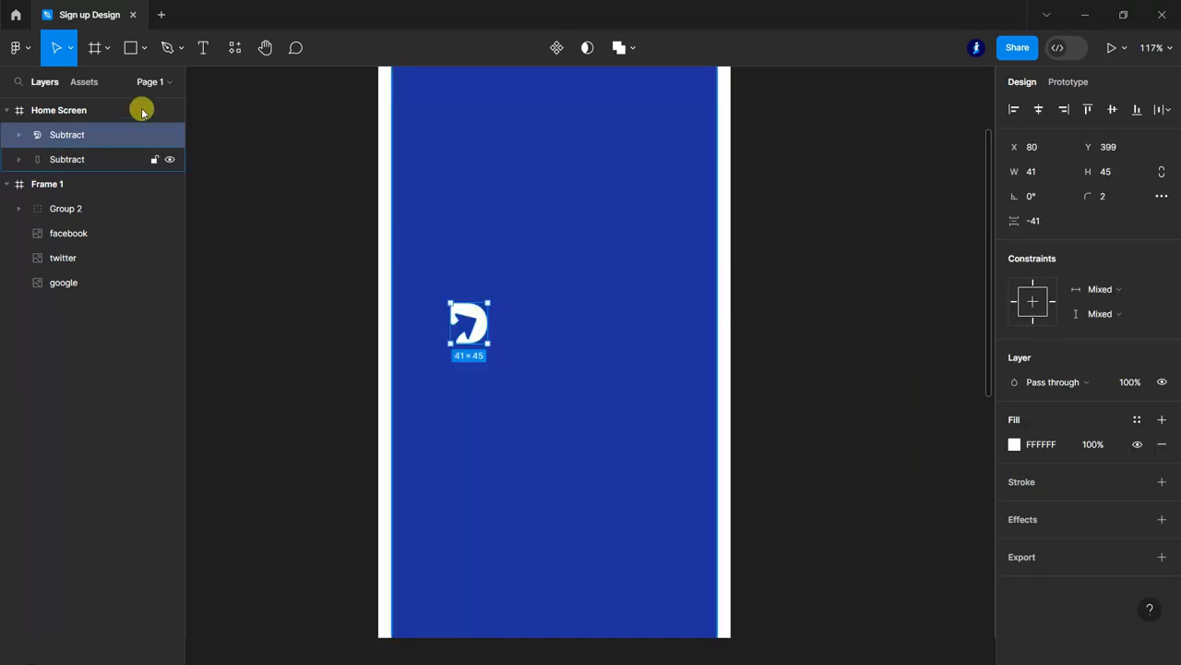
Step: Add a text layer reading esign and place it directly after the D logo to complete the word
scroll(461, 295, up, 3)
click(503, 312)
key(t)
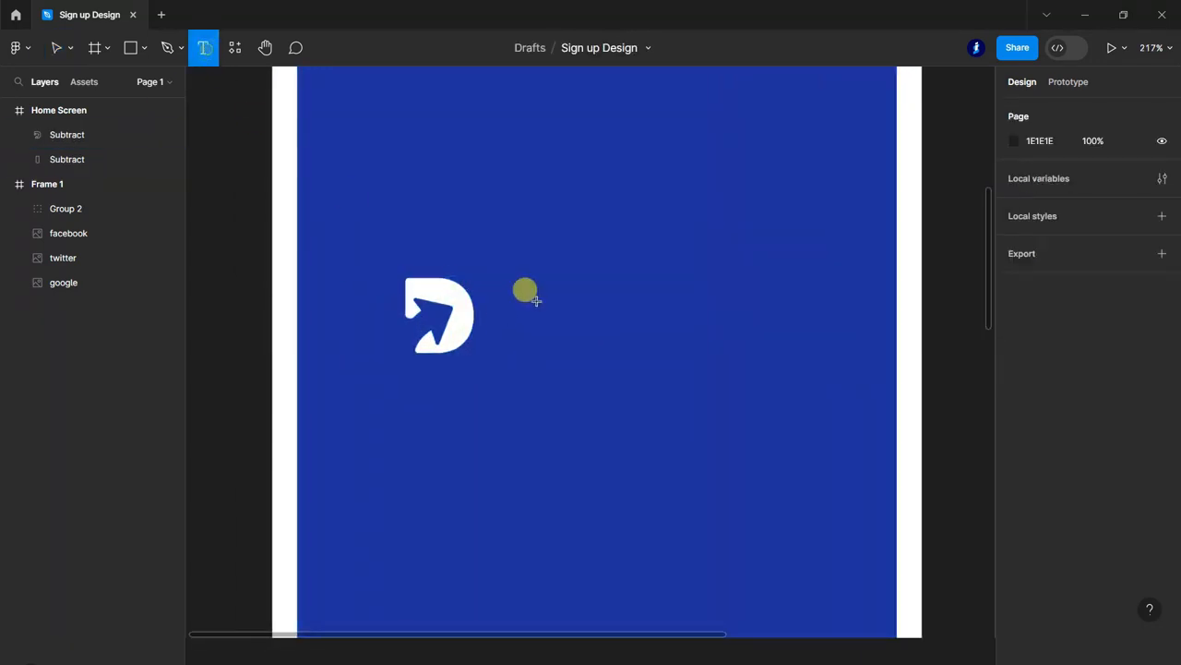
click(531, 317)
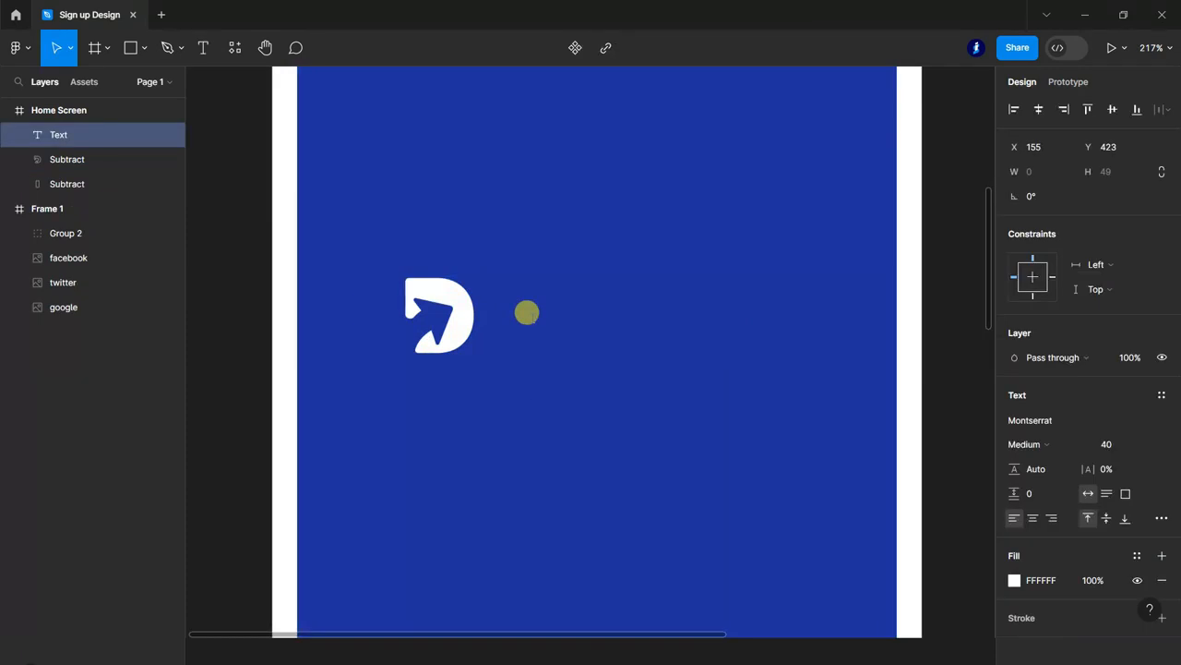
text(esign)
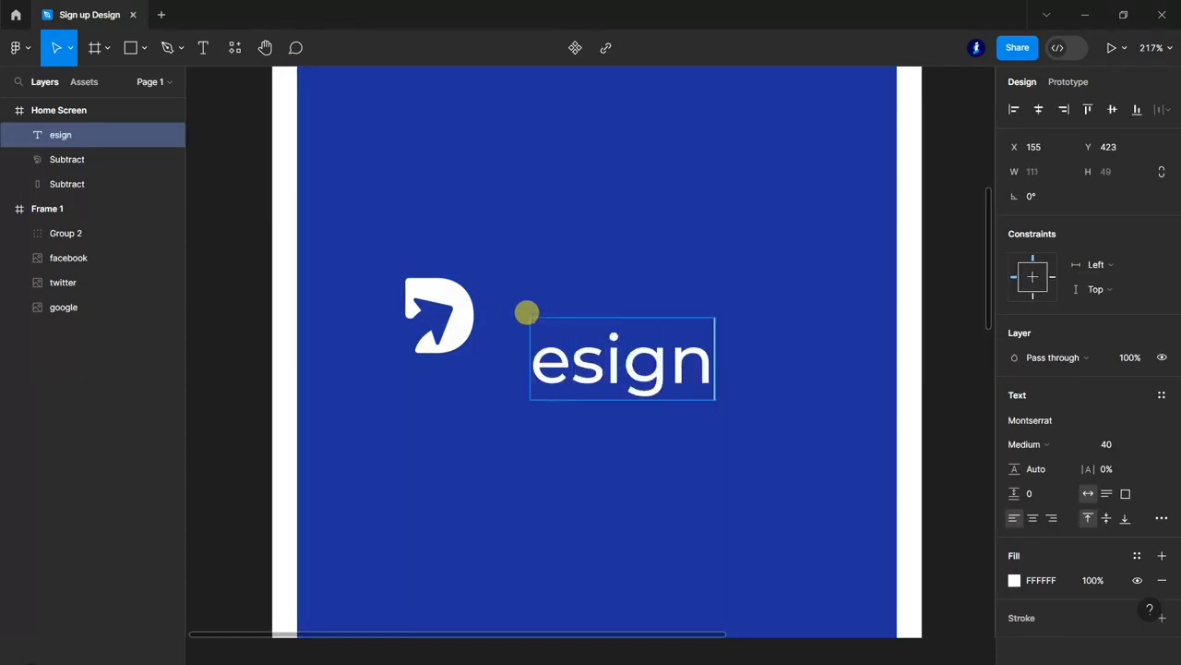
key(Escape)
drag(643, 373, 588, 338)
Step: Centre the D logo and the esign text together on the phone screen, both horizontally and vertically
scroll(588, 337, down, 3)
scroll(902, 389, down, 3)
click(886, 462)
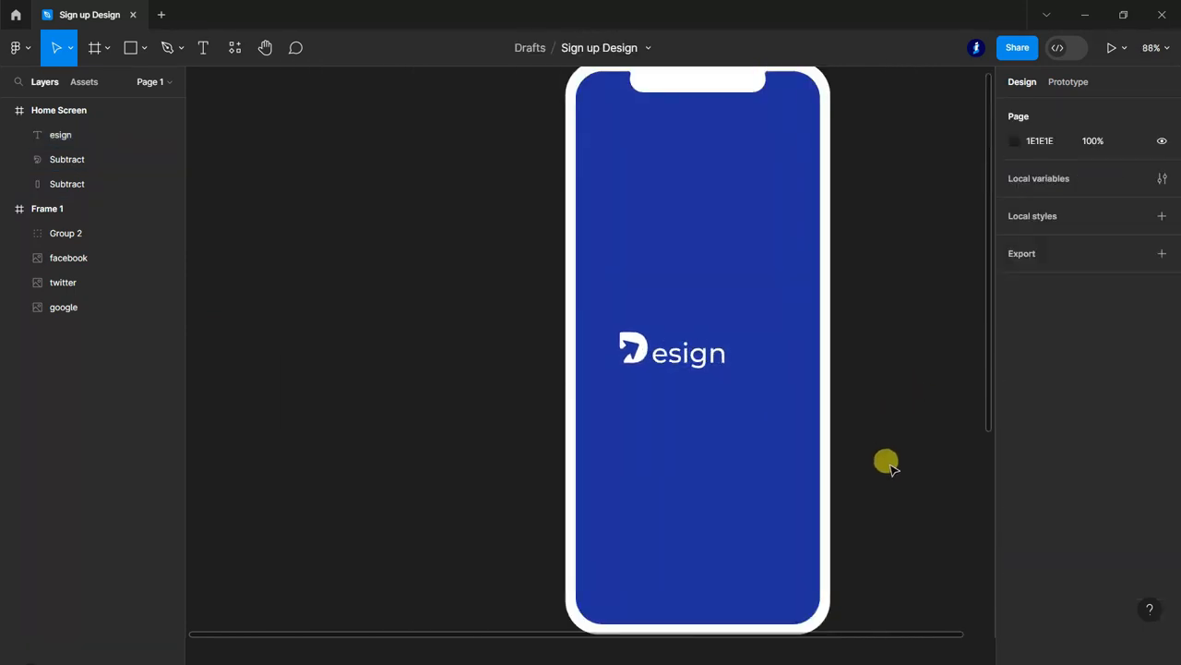
click(58, 159)
shift+click(60, 135)
drag(662, 360, 690, 353)
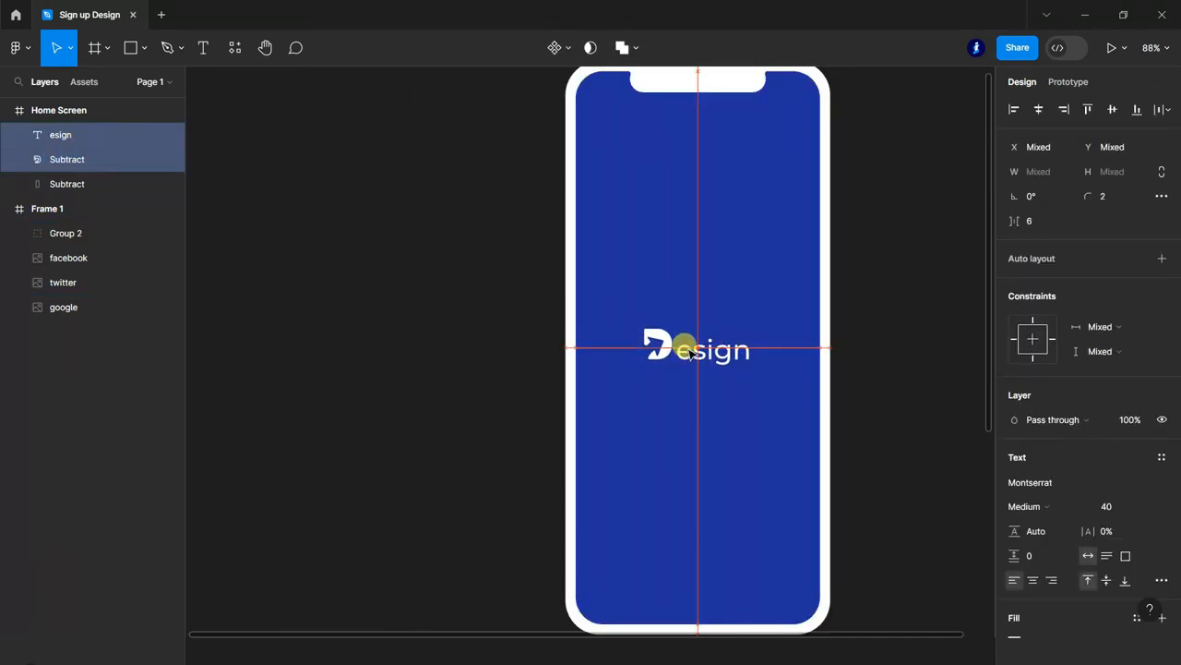
click(904, 390)
Step: Change the esign text's font weight to SemiBold
scroll(652, 548, down, 2)
scroll(744, 569, up, 1)
scroll(792, 249, up, 1)
scroll(723, 369, down, 2)
scroll(627, 382, up, 4)
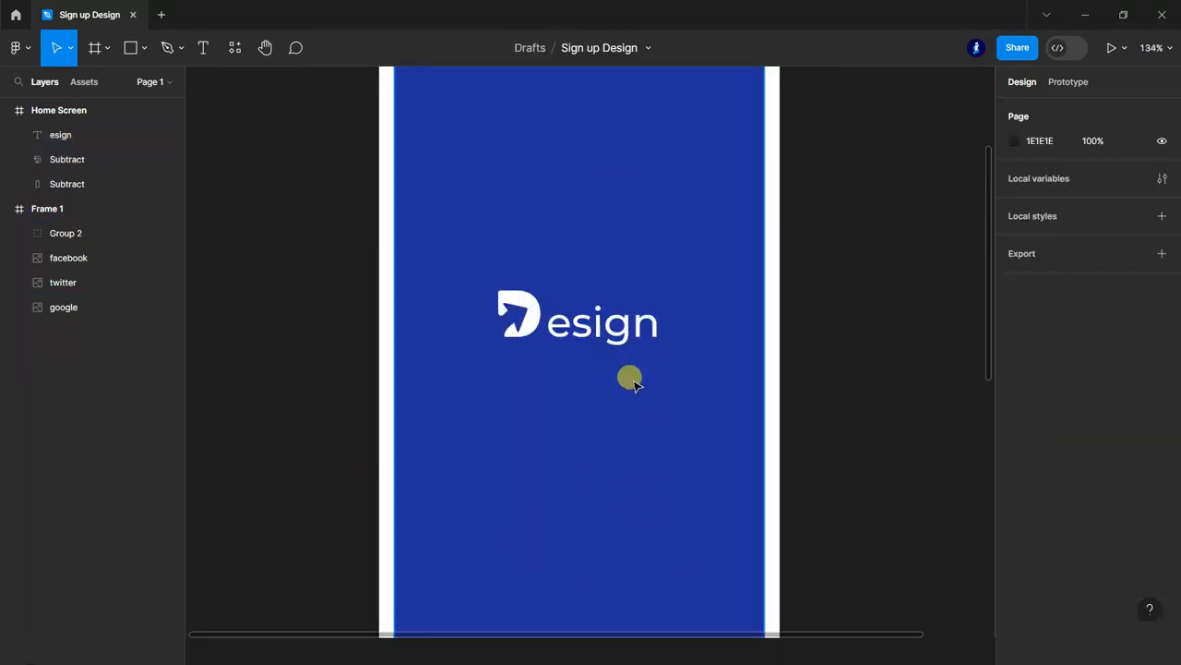
scroll(631, 381, up, 1)
click(618, 324)
click(1048, 444)
click(1084, 382)
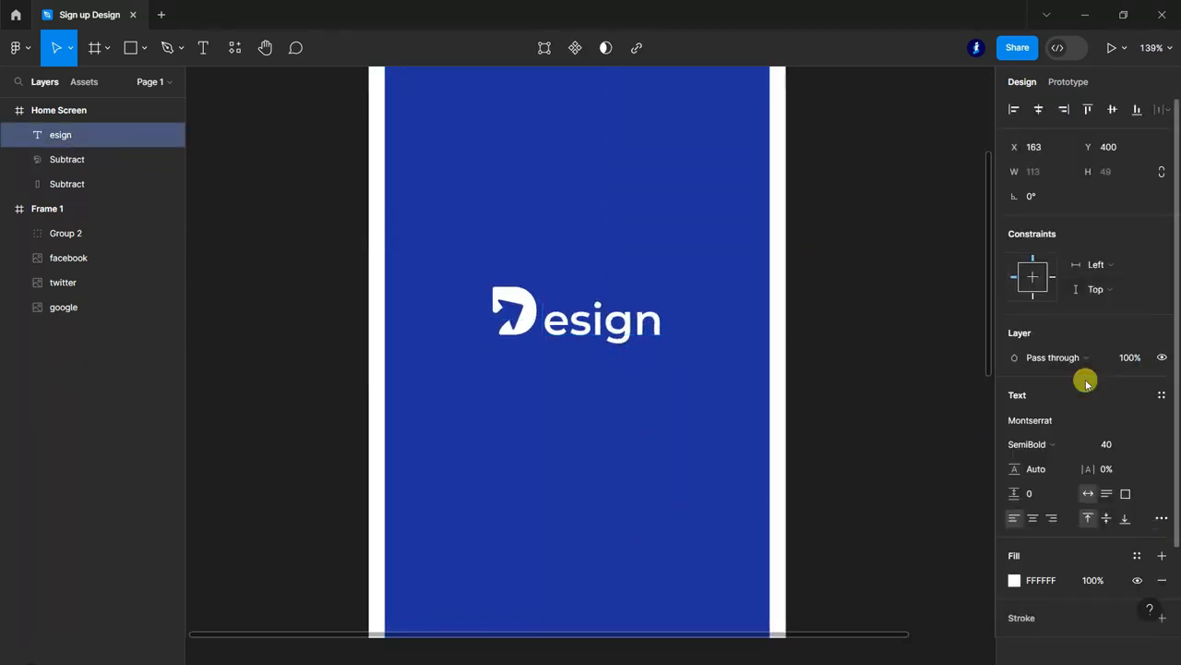
click(883, 421)
Step: Duplicate the Home Screen frame and place the copy to the right of the original
scroll(311, 498, down, 3)
scroll(298, 526, down, 1)
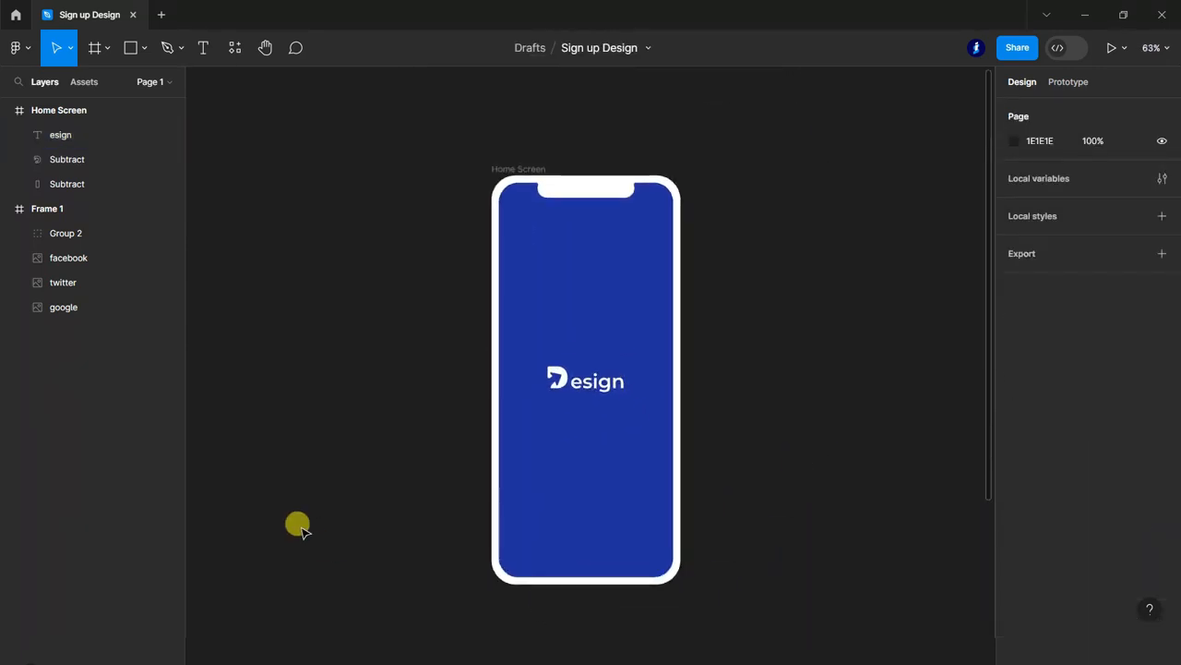
scroll(298, 526, down, 1)
click(7, 210)
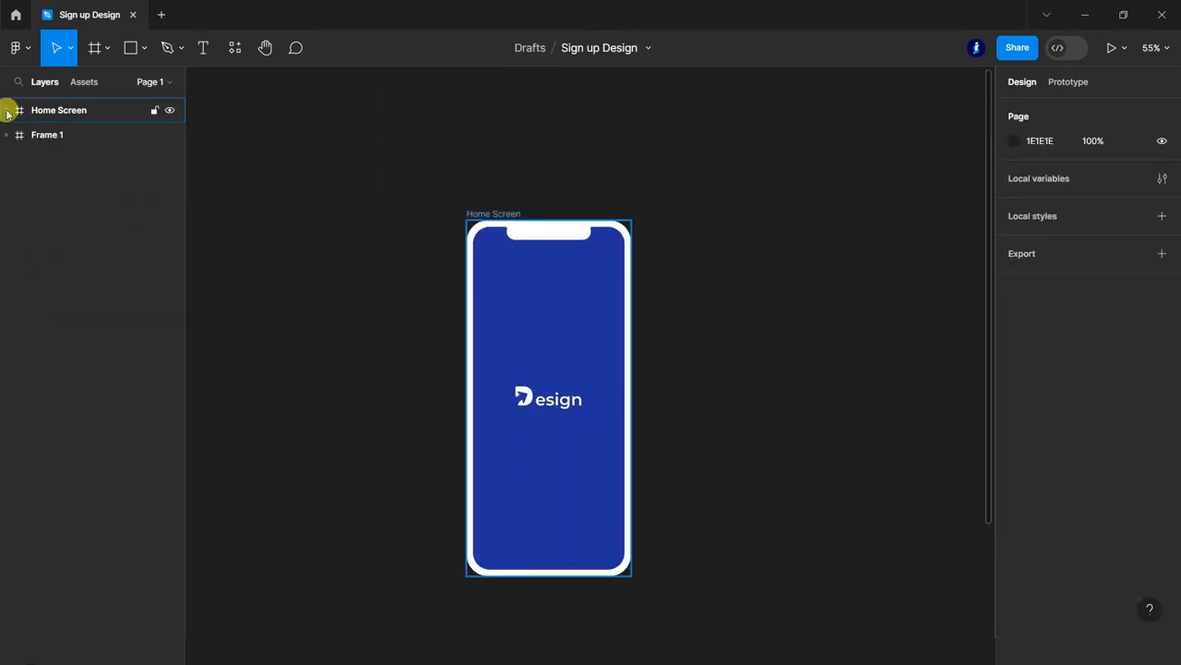
click(46, 110)
scroll(425, 263, down, 2)
drag(527, 274, 665, 286)
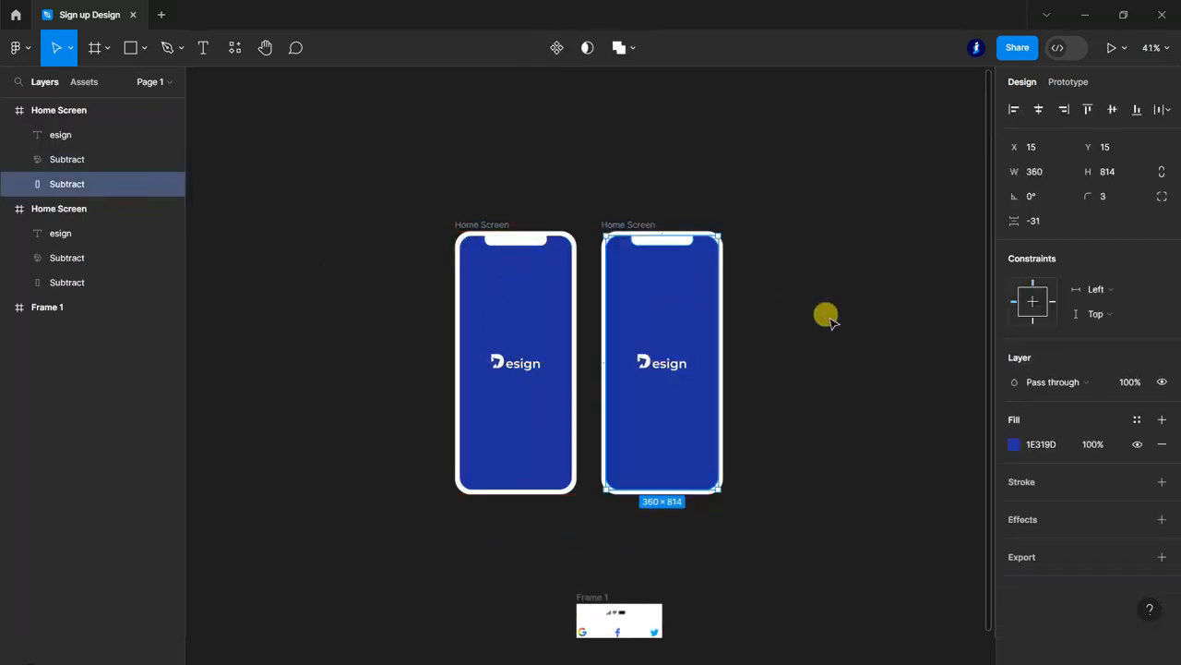
Step: Hide Frame 1 and rename the duplicated Home Screen frame as Login
click(805, 413)
scroll(797, 493, up, 2)
scroll(785, 277, up, 2)
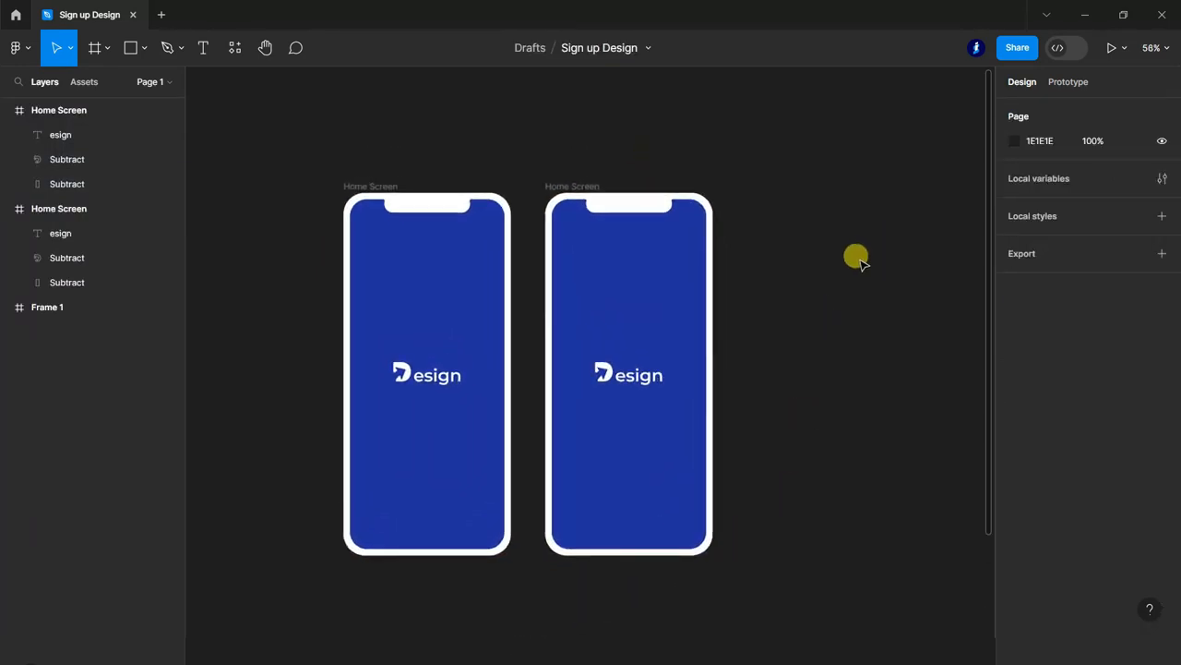
click(7, 209)
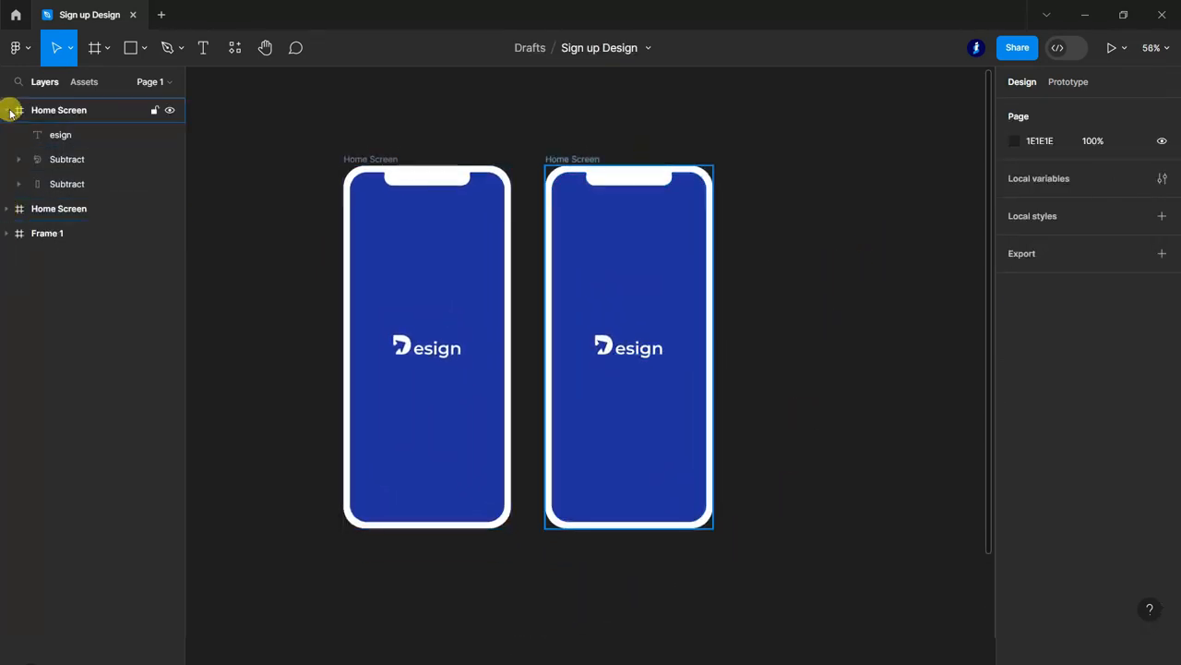
scroll(812, 338, up, 2)
click(58, 112)
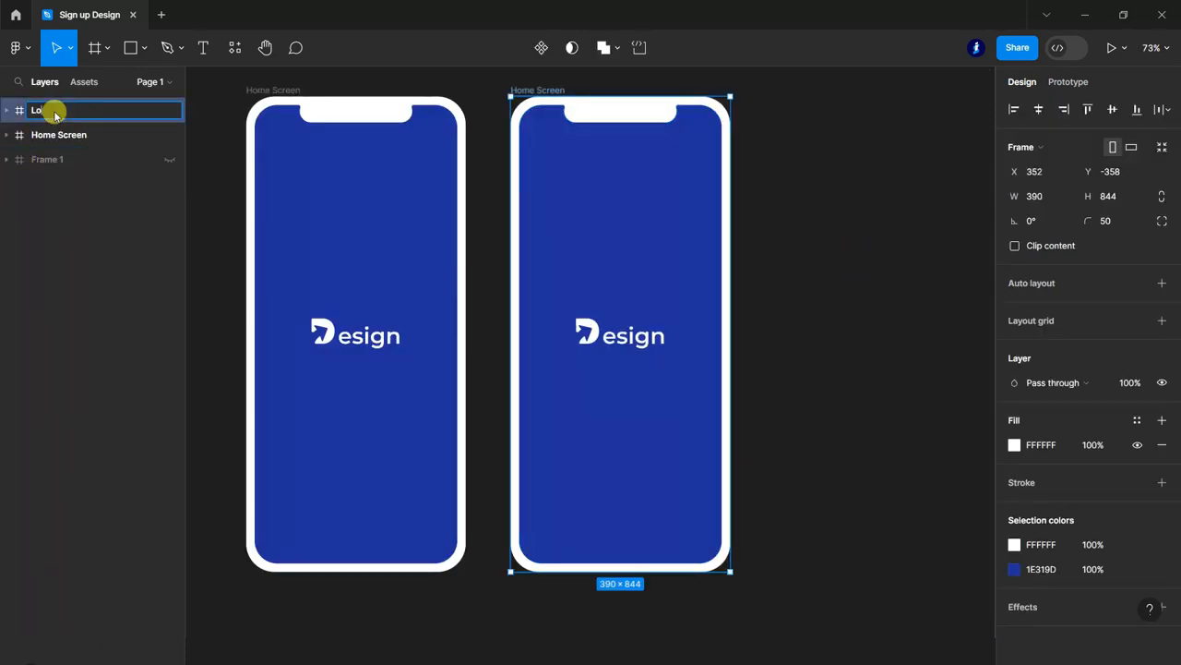
click(825, 271)
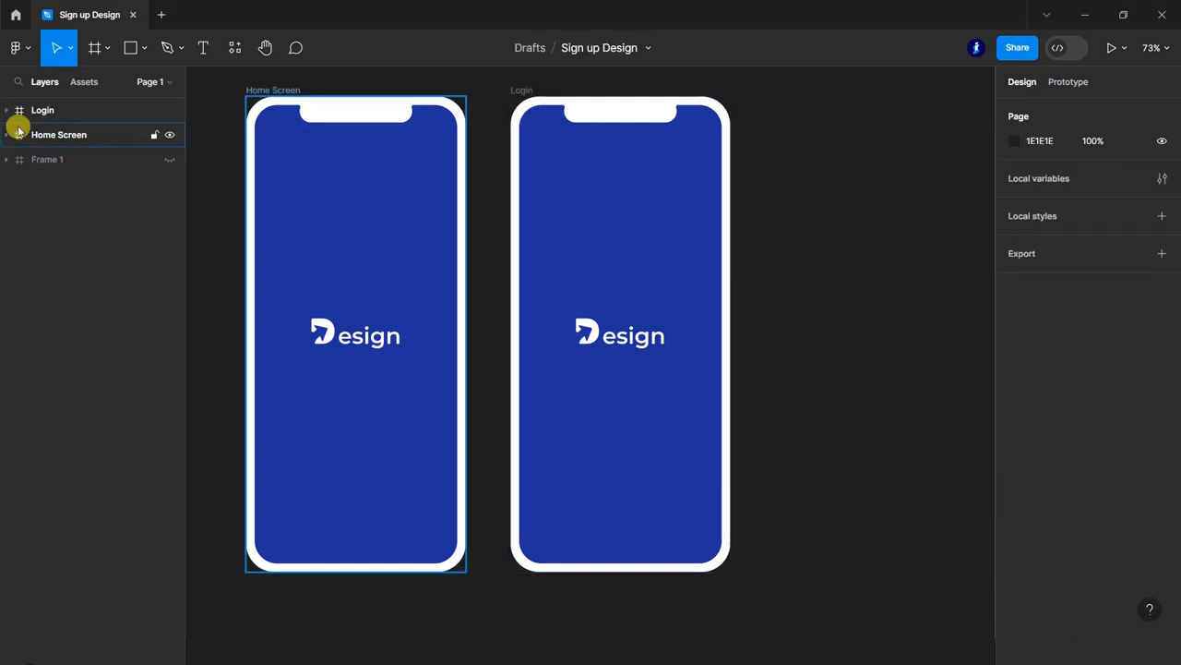
Step: Delete the esign text, D logo and blue background from the Login frame
click(7, 111)
click(63, 137)
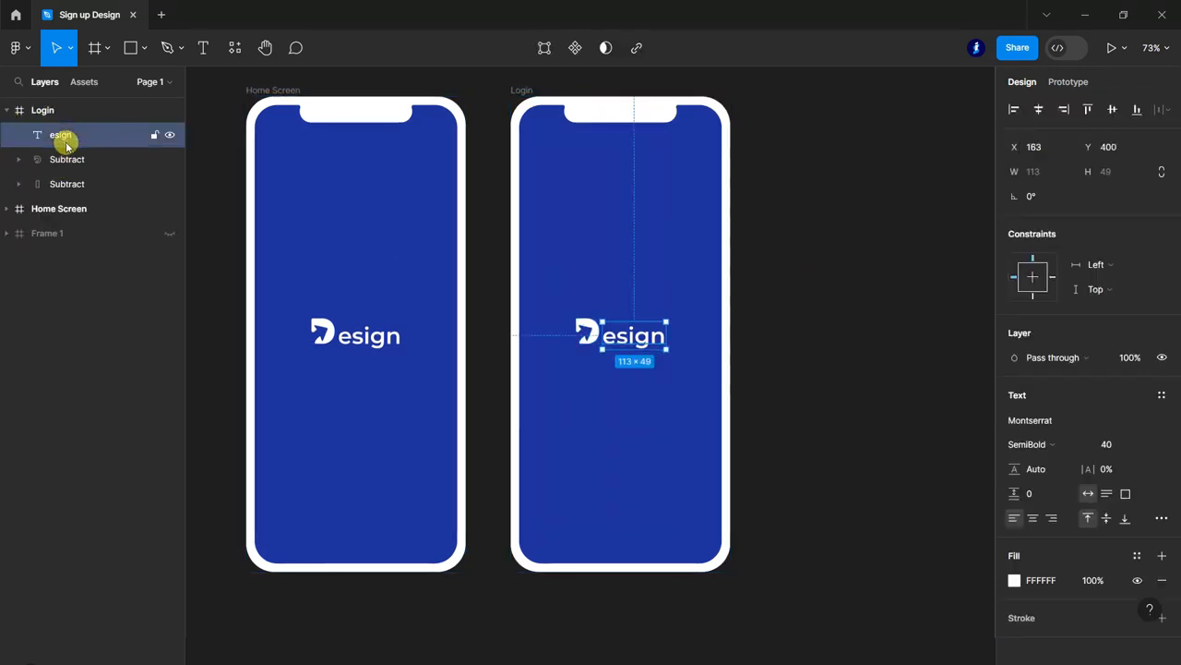
shift+click(85, 163)
shift+click(80, 183)
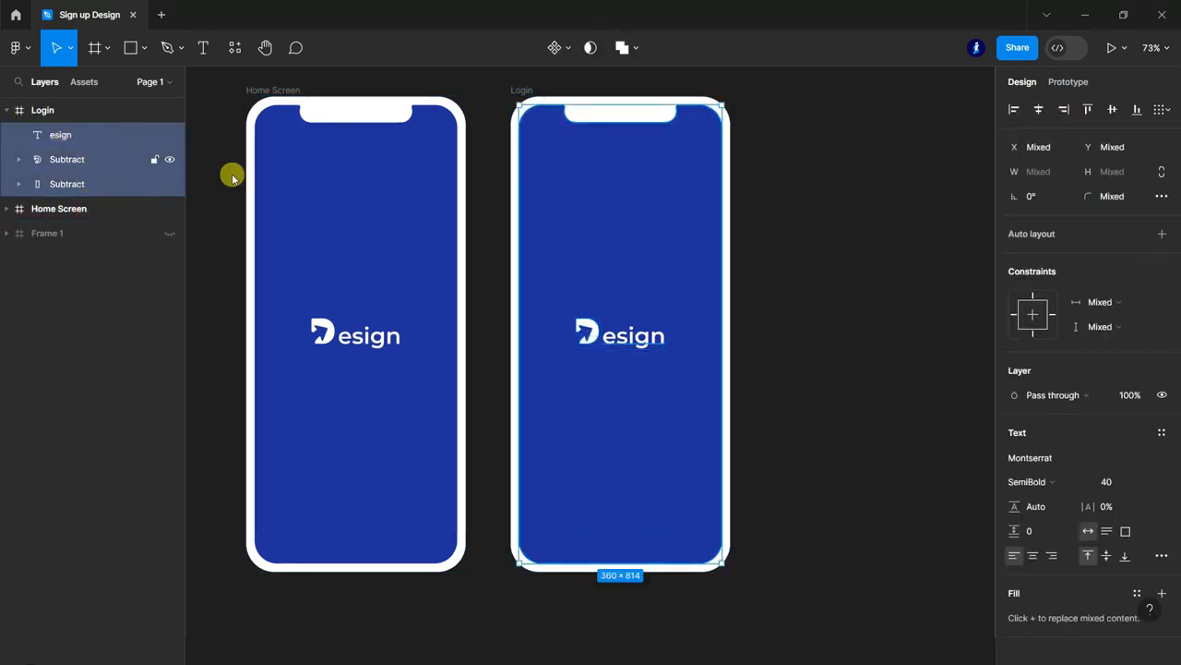
key(Delete)
scroll(843, 304, up, 1)
Step: Add a layout grid to the Login frame and change its type to Columns
click(62, 109)
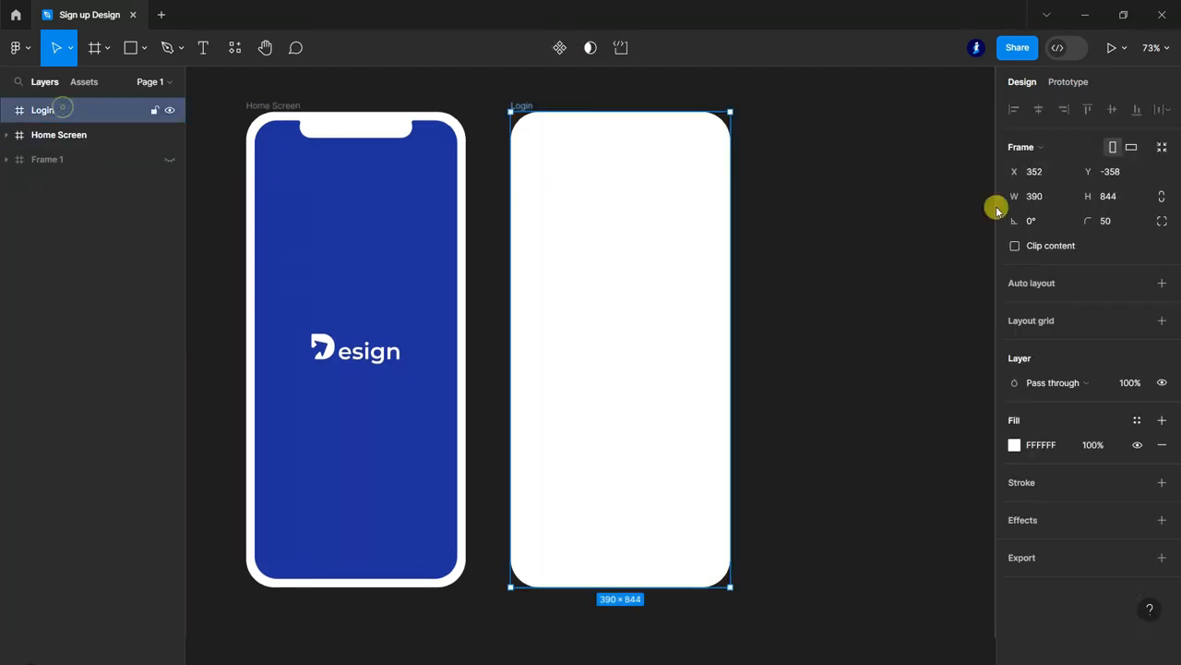
click(1163, 321)
click(1016, 346)
click(854, 349)
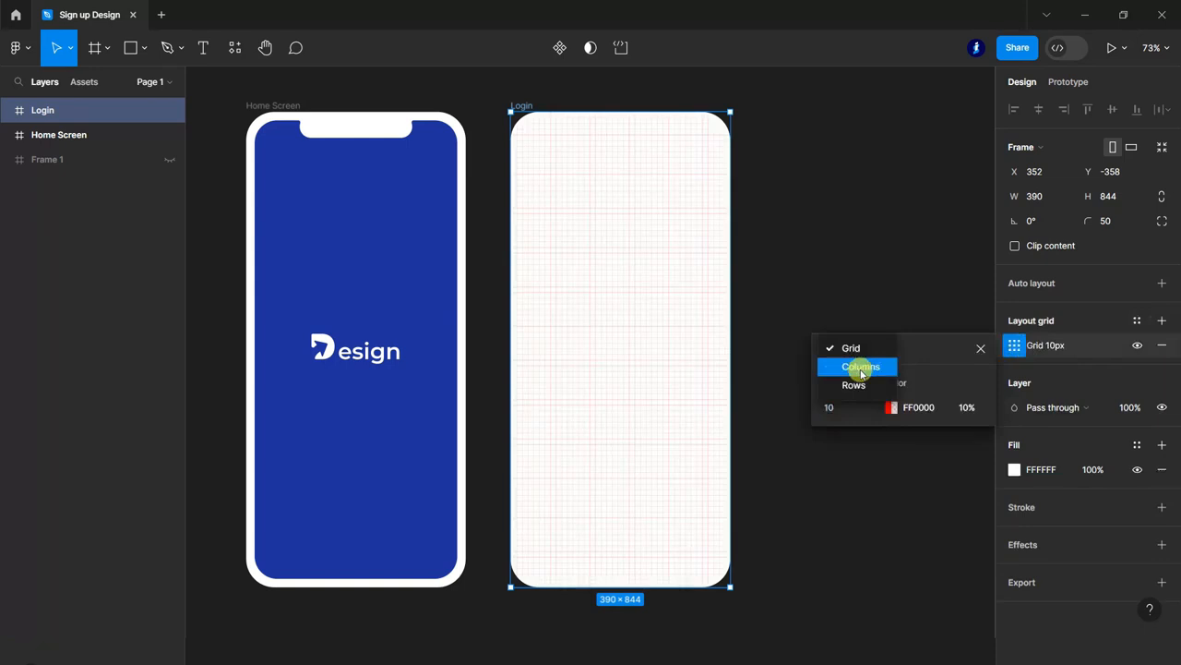
click(857, 367)
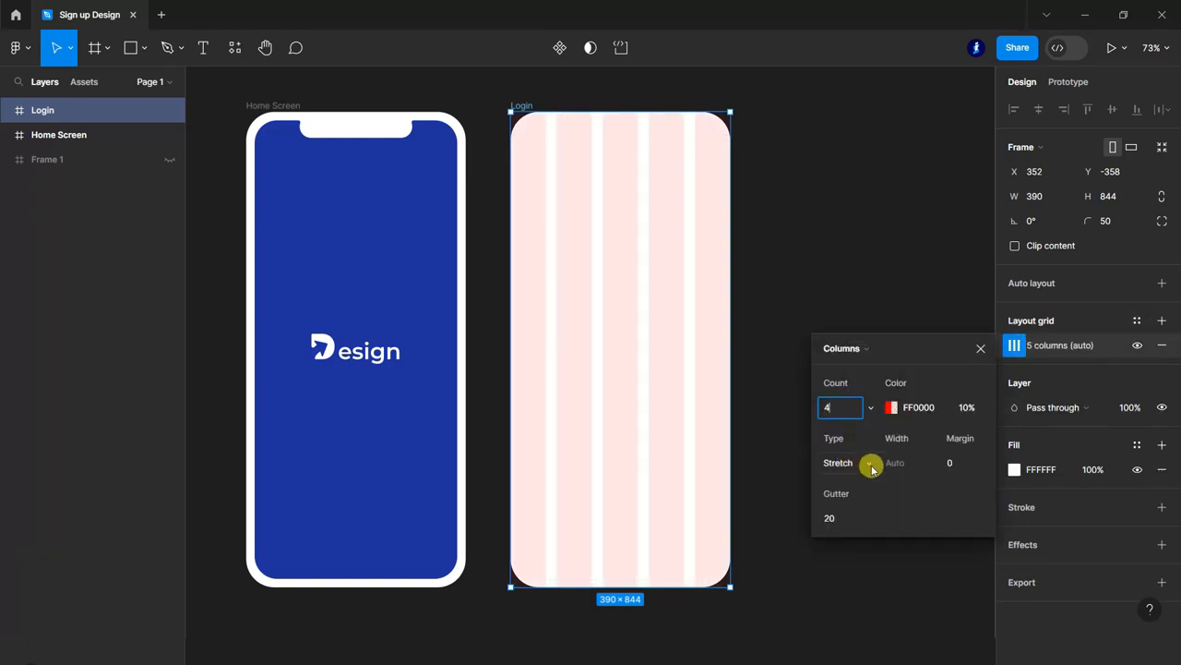
Step: Set the Login frame's layout grid to four centred columns with a width of 65
click(871, 465)
click(864, 443)
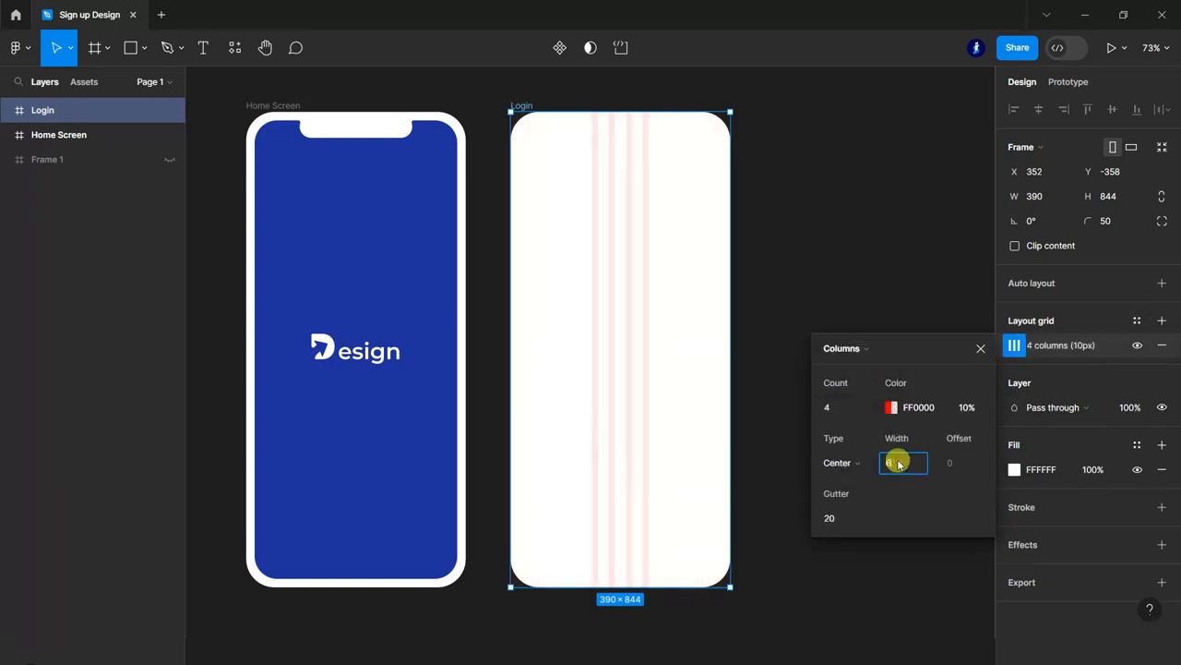
key(Return)
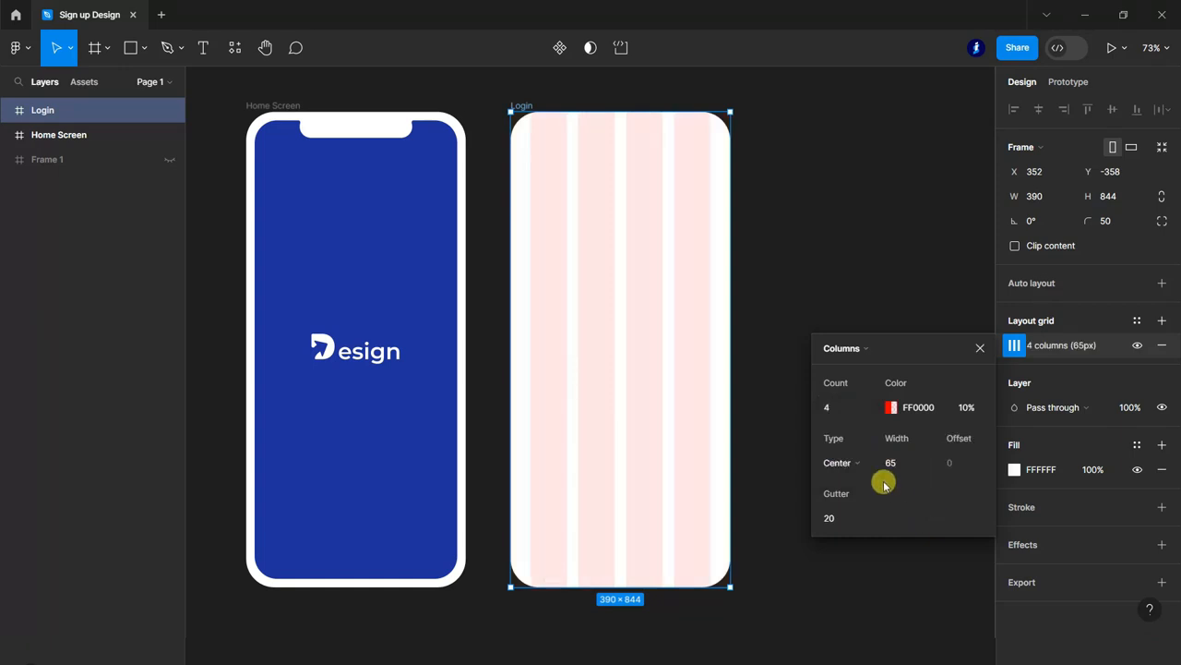
click(980, 348)
click(836, 308)
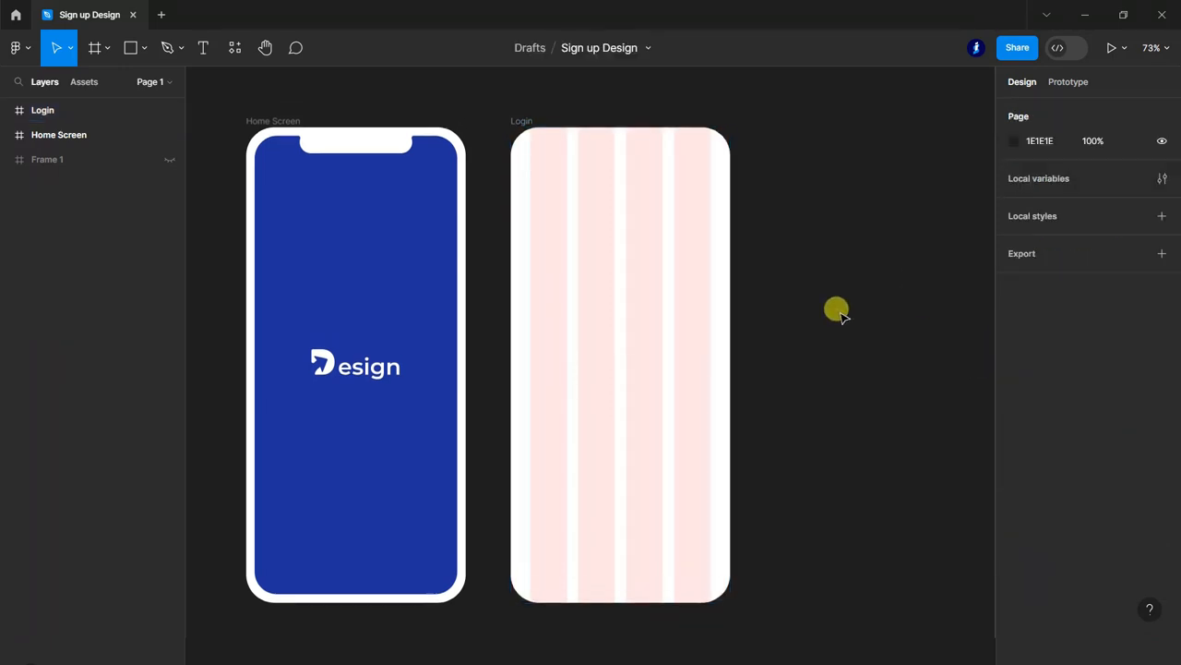
Step: Show Frame 1 and move its status icon group to the upper part of the Login frame's last grid column
scroll(760, 185, up, 3)
scroll(795, 226, down, 3)
scroll(796, 226, down, 3)
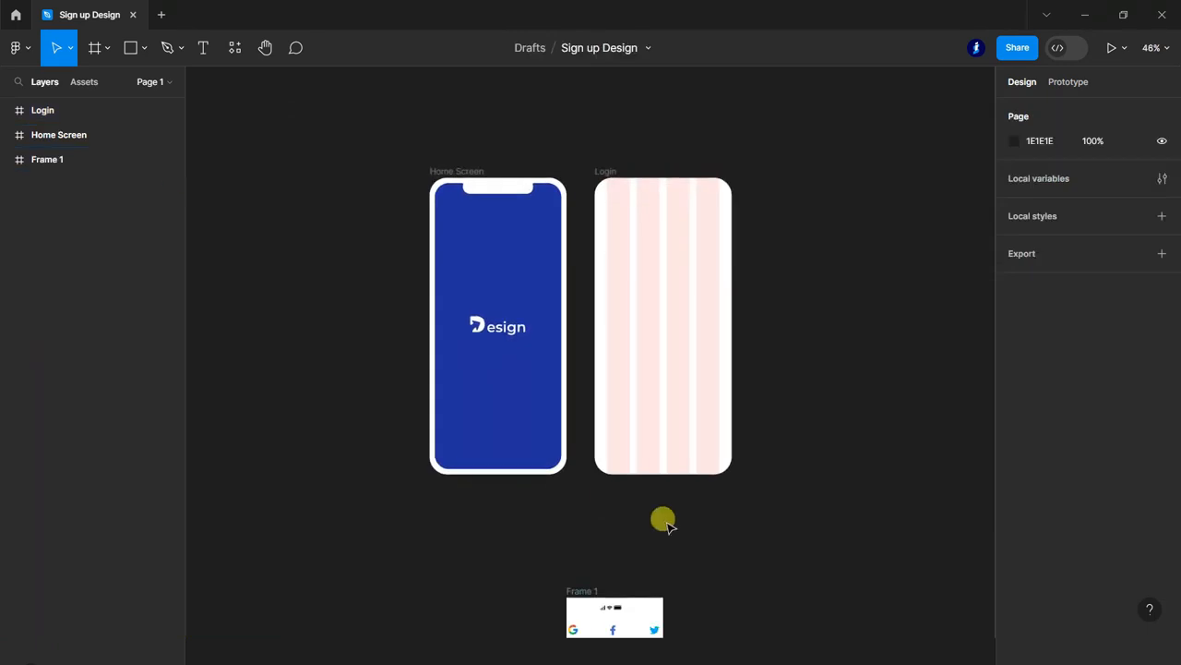
scroll(664, 520, down, 1)
click(8, 159)
drag(609, 592, 711, 174)
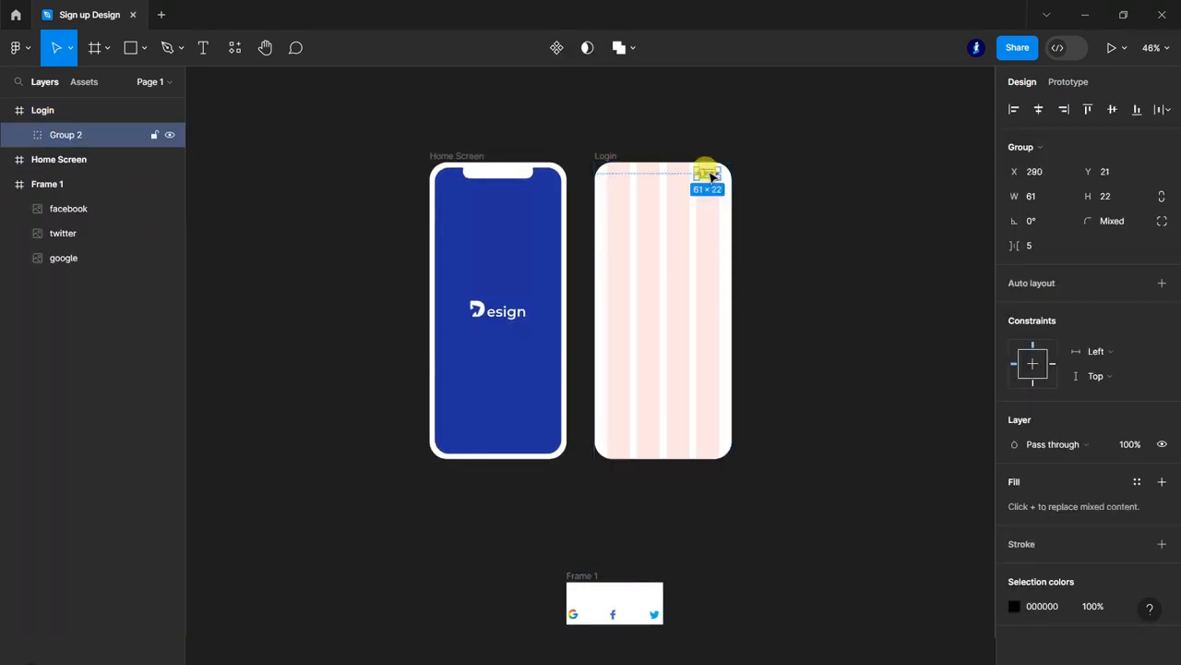
scroll(707, 176, up, 10)
drag(694, 230, 705, 221)
scroll(858, 240, down, 5)
click(907, 307)
Step: Add the text 9:41 at the top of the Login frame's first grid column
scroll(896, 230, down, 2)
scroll(896, 230, up, 3)
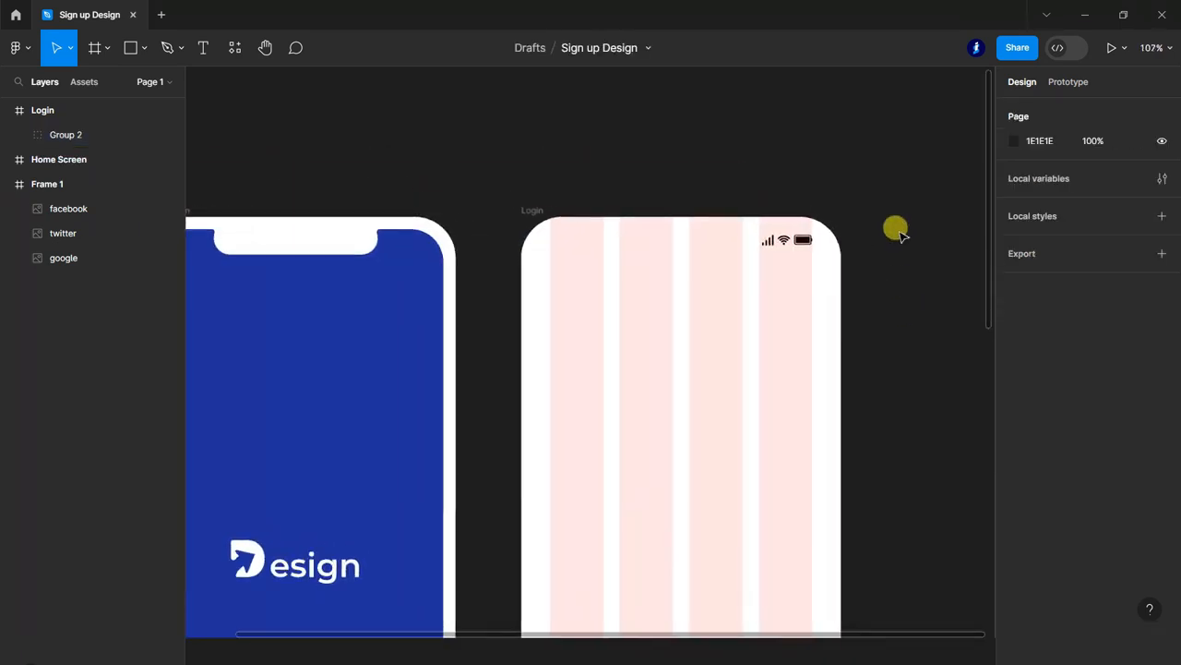
click(203, 47)
scroll(651, 226, up, 4)
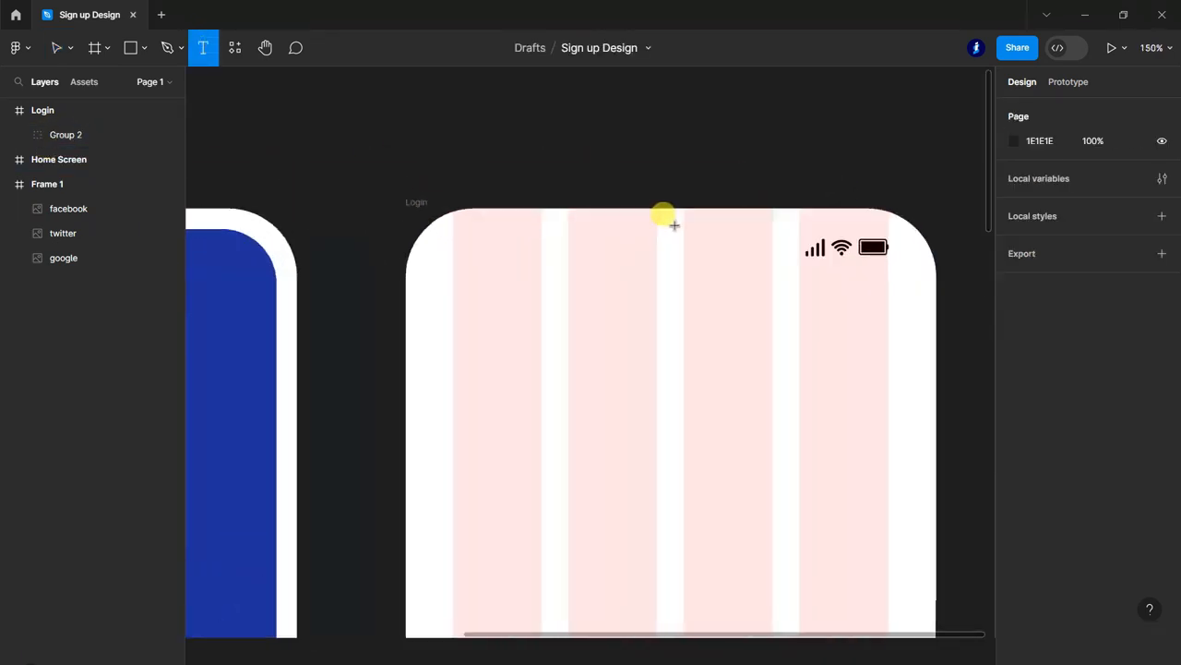
click(489, 247)
text(9)
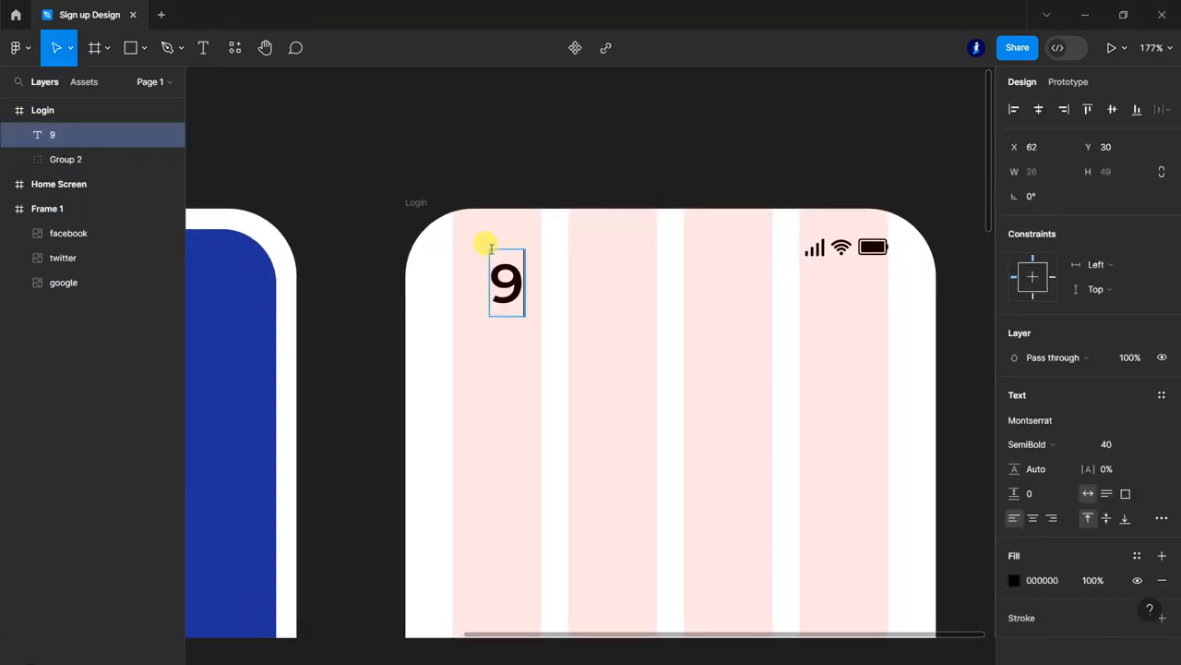
text(:41)
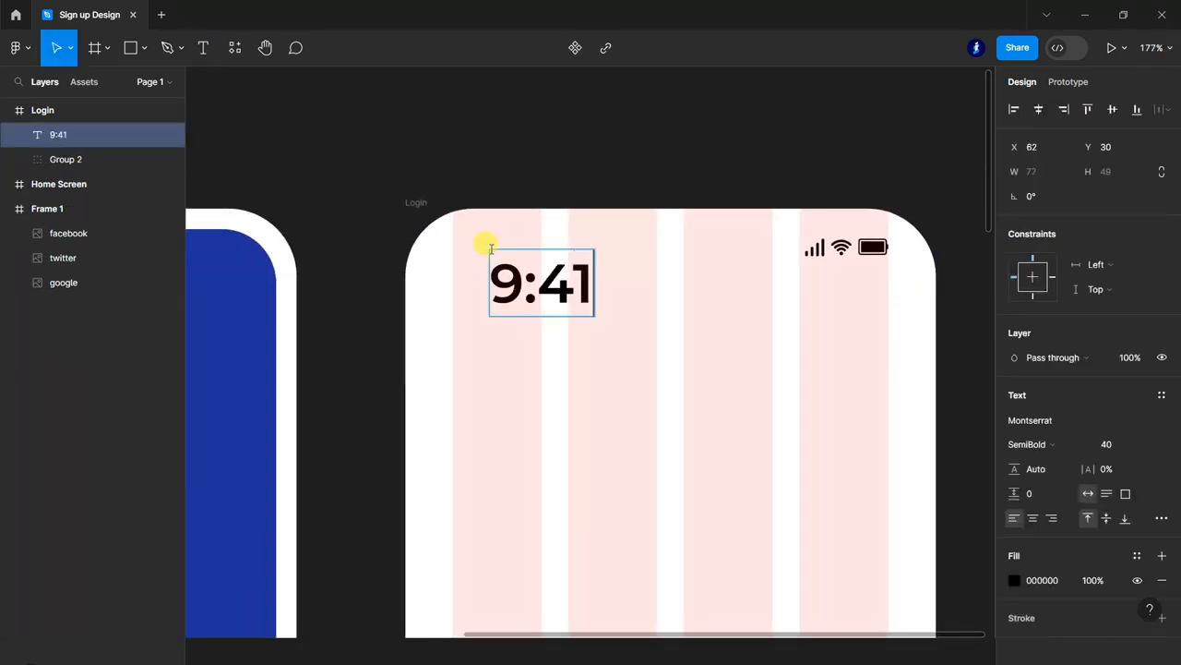
Step: Set the 9:41 text's font size to 20
key(ctrl+a)
click(1147, 444)
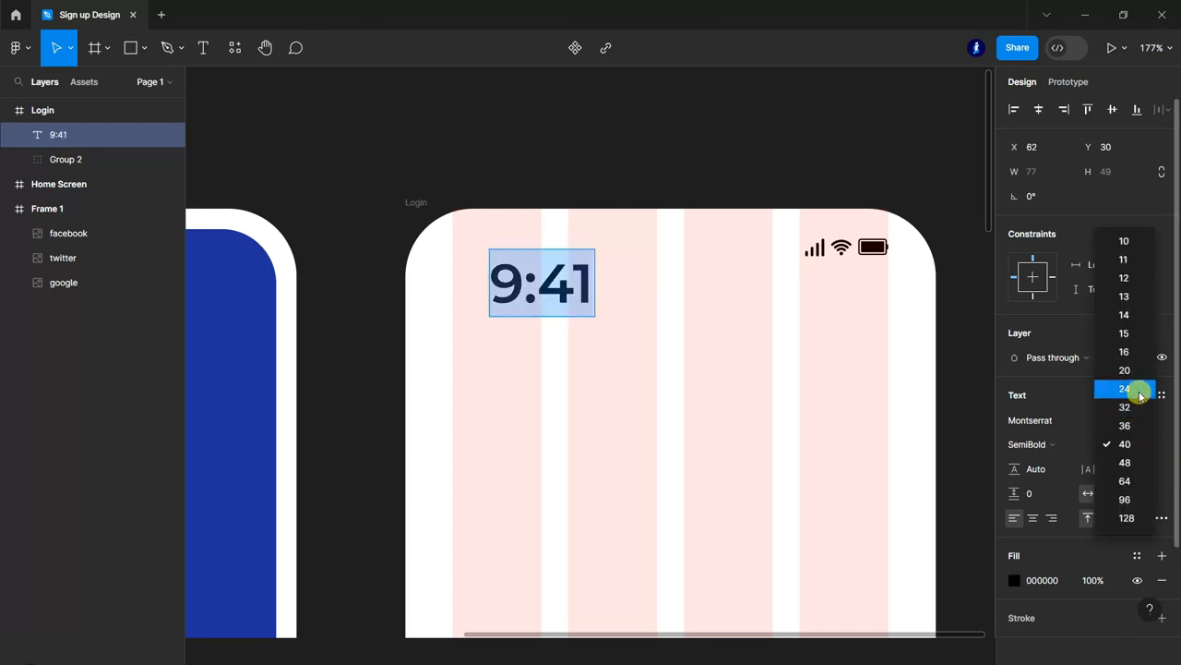
click(1137, 389)
click(1145, 444)
click(1125, 425)
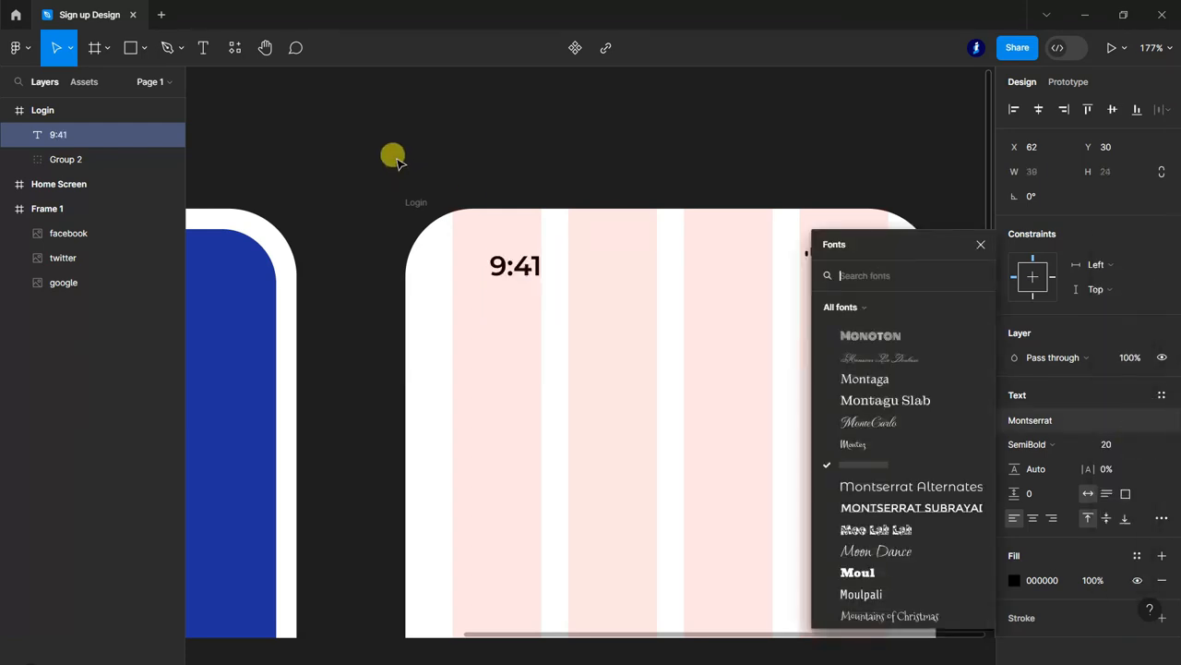
click(469, 158)
Step: Place the 9:41 text at the first column's edge, level with the status icons, and choose a smaller font size
drag(518, 267, 474, 246)
click(1148, 443)
click(1110, 427)
click(557, 176)
scroll(582, 267, down, 2)
scroll(581, 267, down, 5)
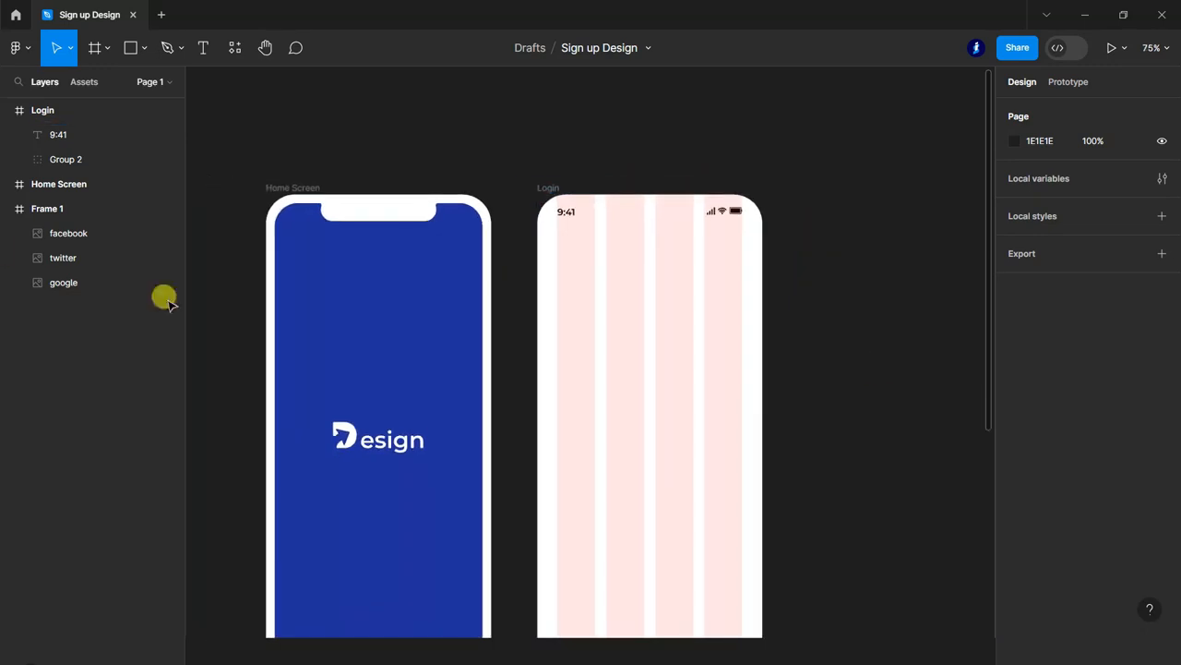
Step: Hide Frame 1 and copy the Home Screen's D logo and esign text into the upper part of the Login frame
click(7, 209)
click(169, 209)
click(7, 183)
click(84, 234)
shift+click(87, 209)
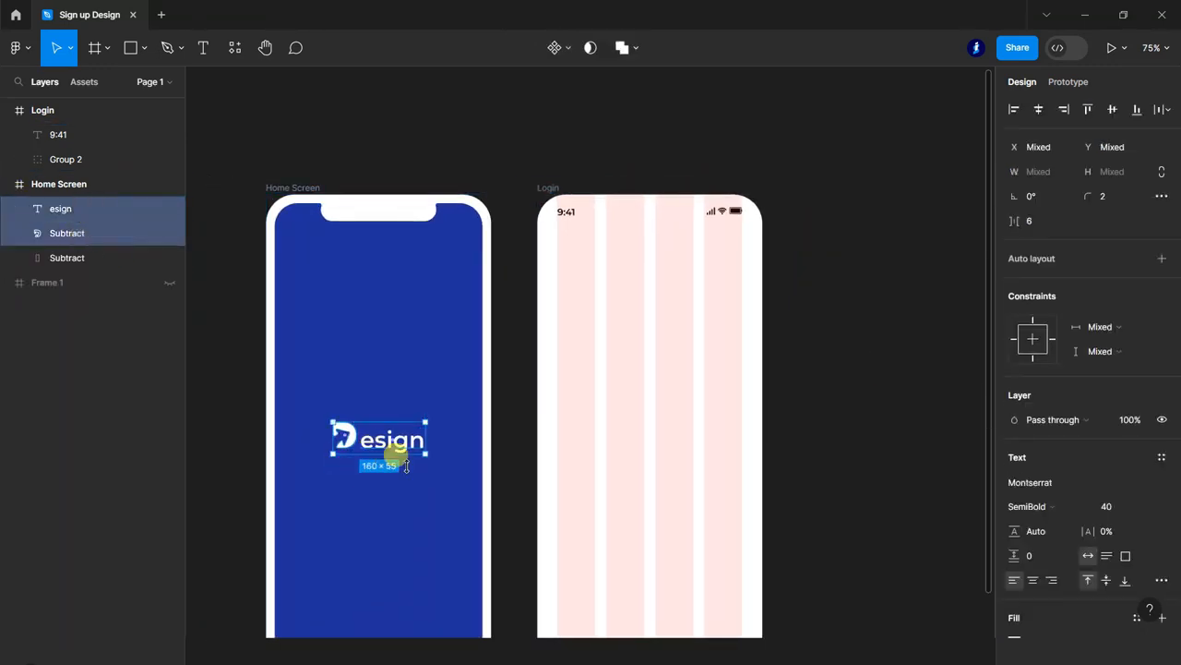
drag(381, 445, 649, 265)
Step: Change the fill of the Login frame's D logo and esign text to the document's dark blue
scroll(1041, 517, down, 3)
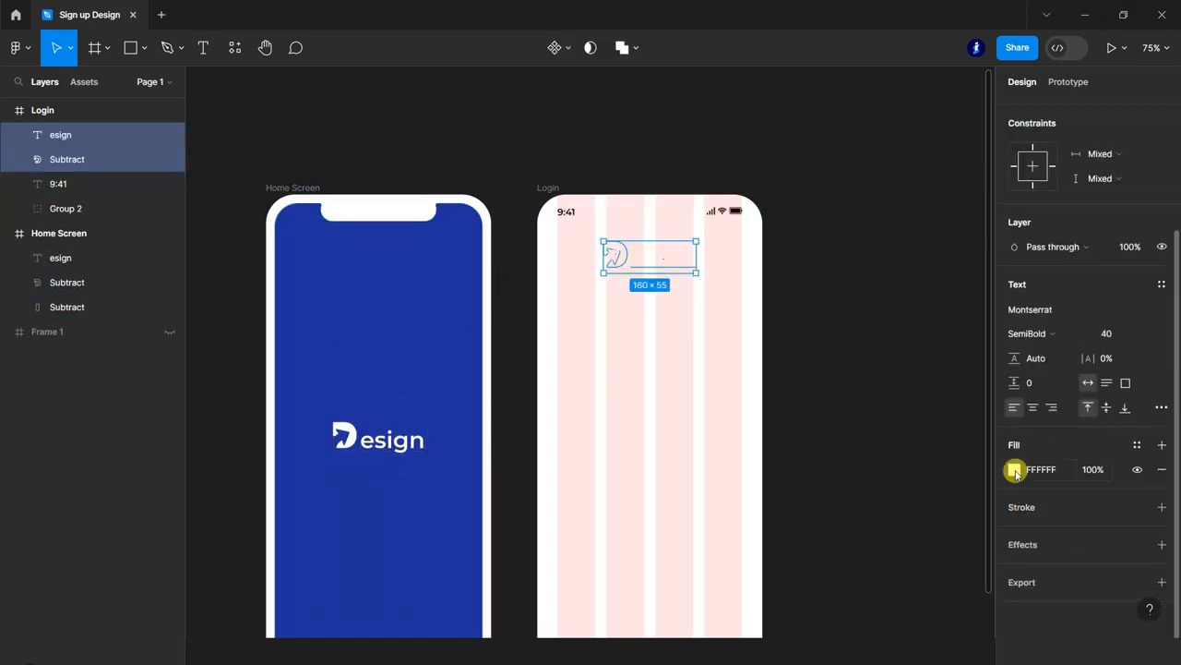
click(1014, 469)
click(886, 556)
click(845, 269)
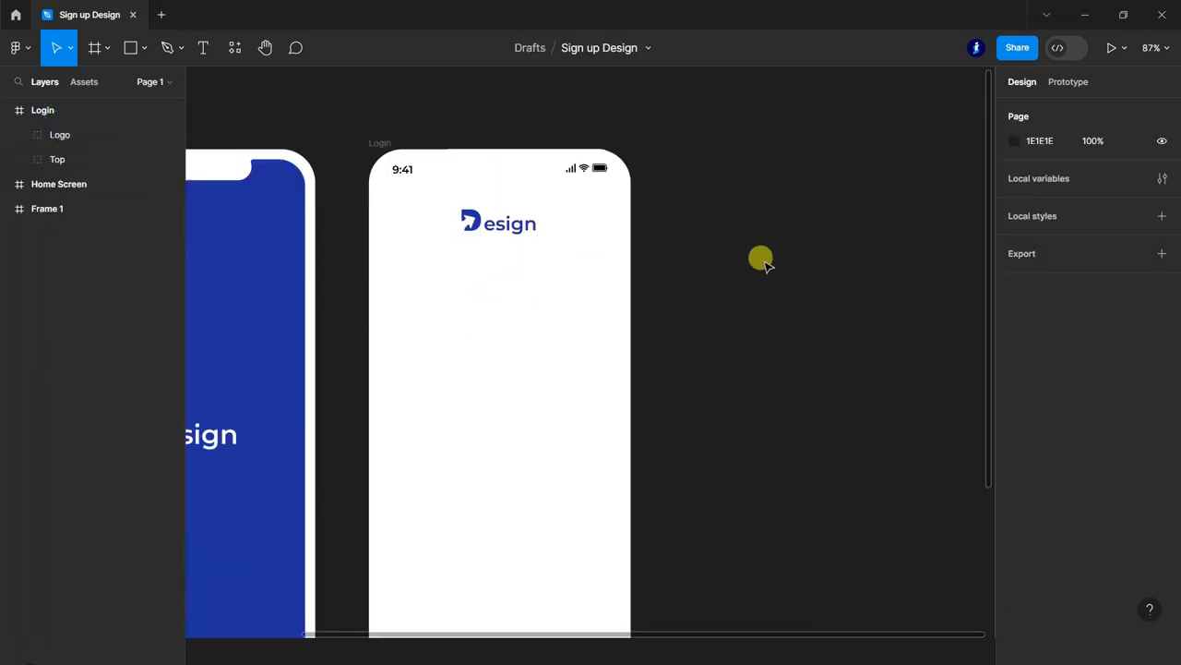
Step: Add the text "Login to your Account" below the logo in the Login frame
scroll(473, 263, up, 5)
click(203, 47)
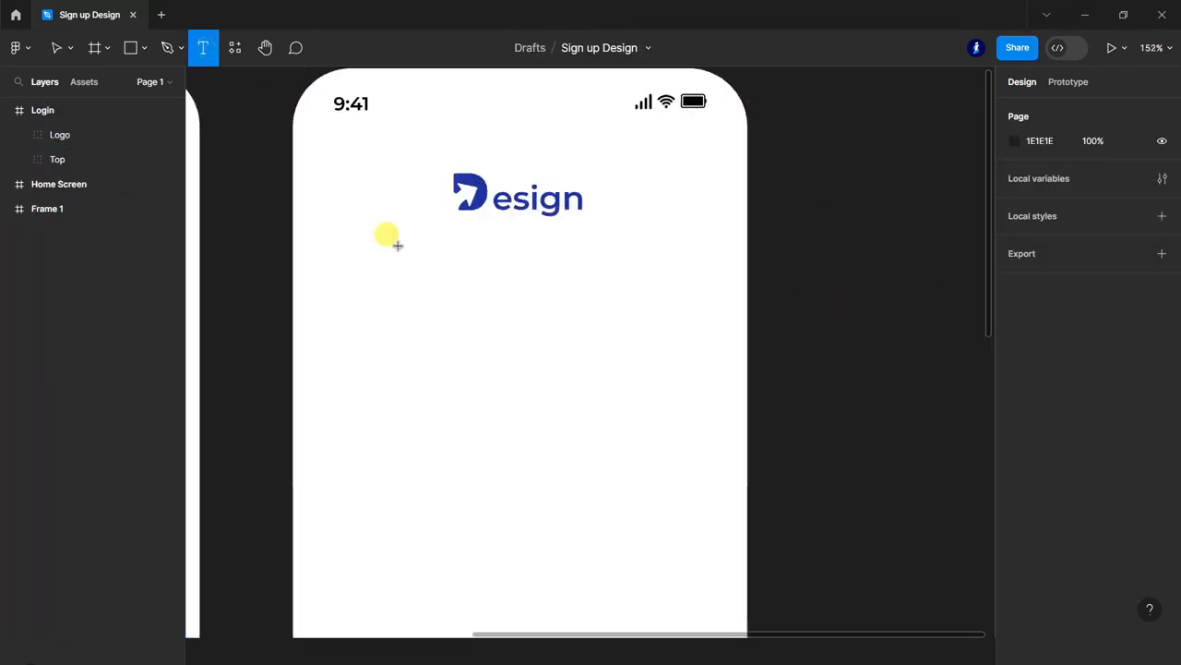
click(374, 296)
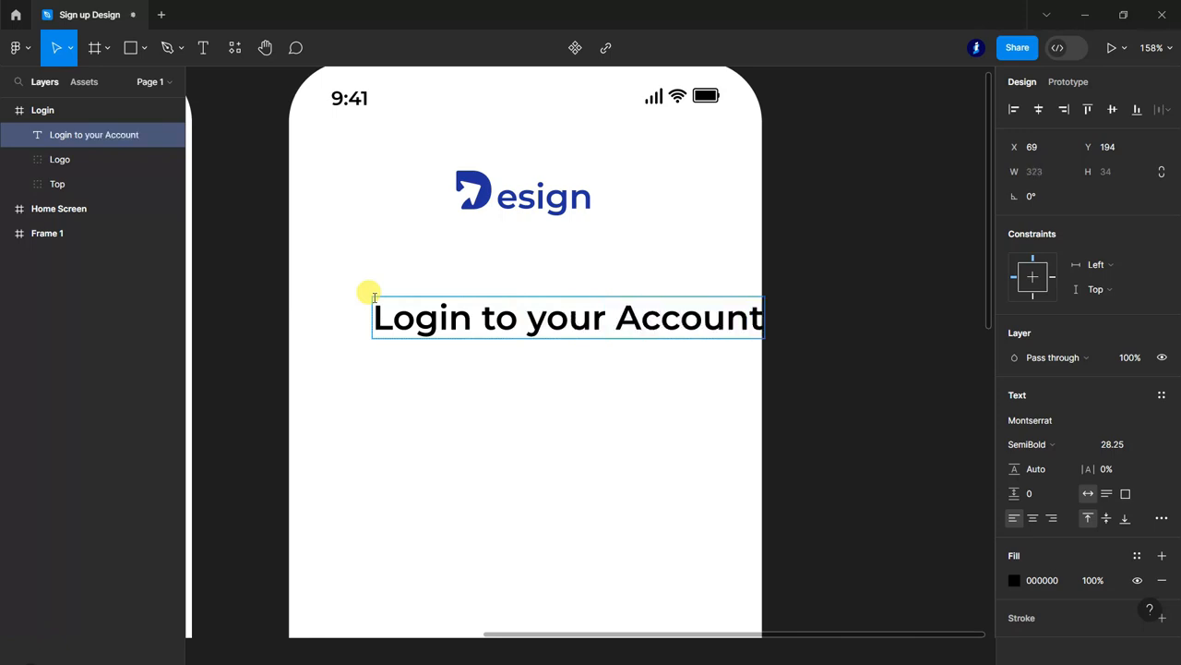
Step: Set the "Login to your Account" text to size 14 and align its start with the 9:41 text
key(ctrl+a)
click(1142, 444)
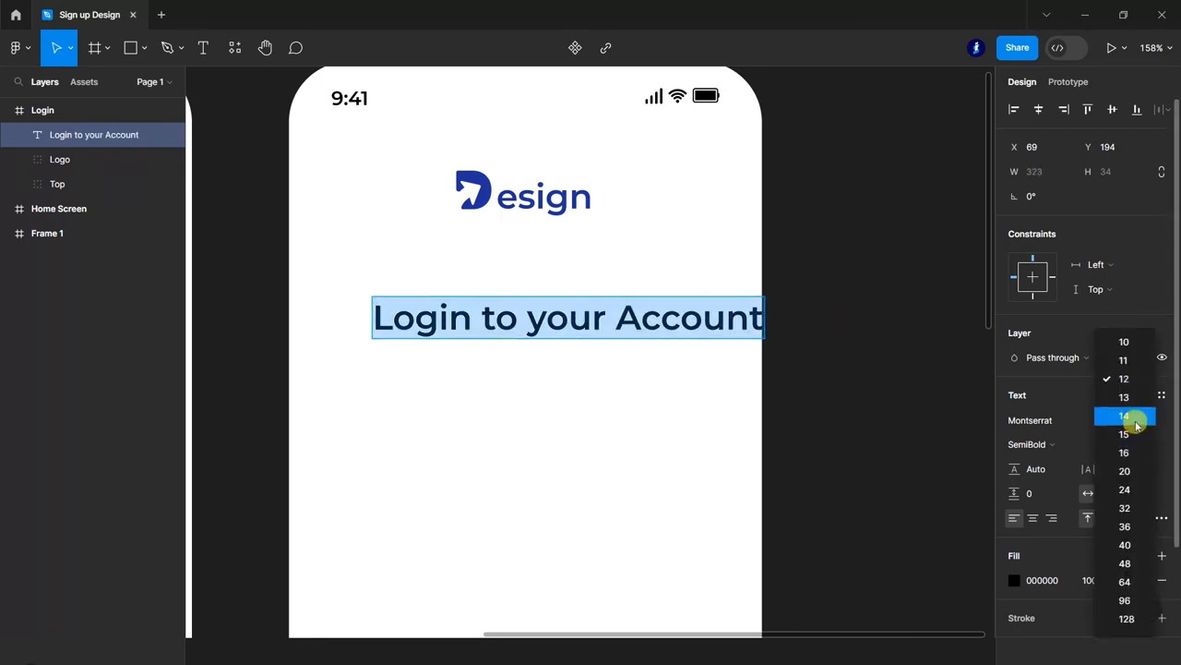
click(1134, 415)
click(831, 357)
mouse_move(431, 305)
mouse_down()
mouse_move(398, 292)
mouse_move(412, 291)
mouse_up()
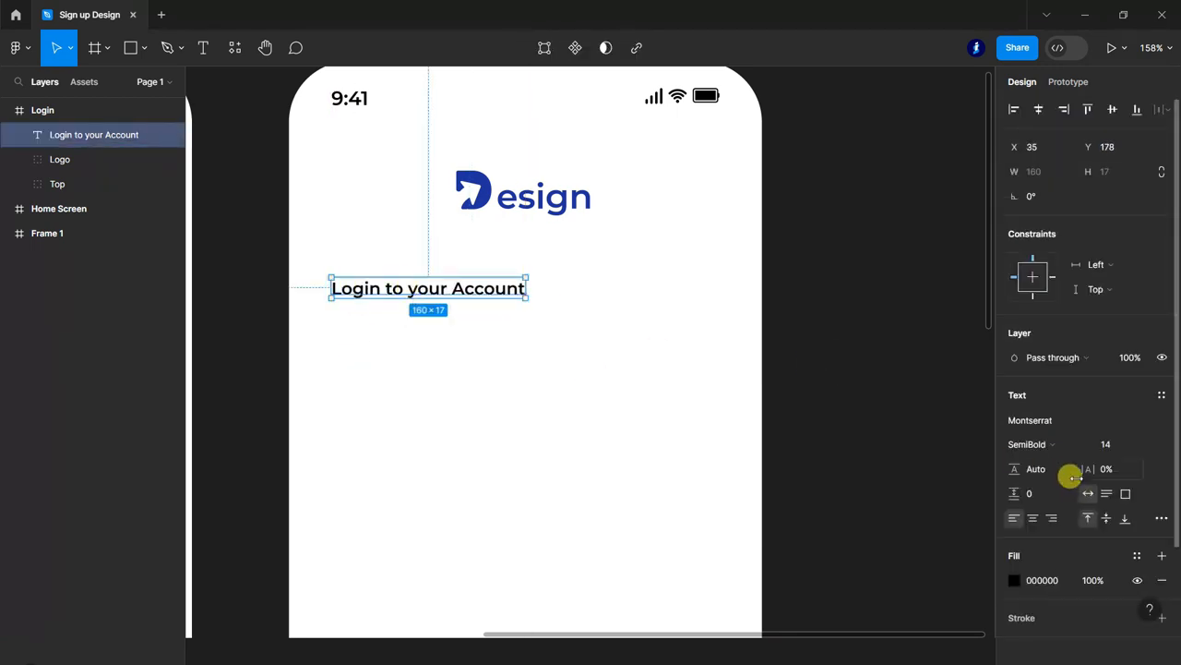
Step: Change the fill of the "Login to your Account" text to grey 929292
scroll(1071, 473, down, 2)
click(1015, 504)
drag(822, 295, 811, 328)
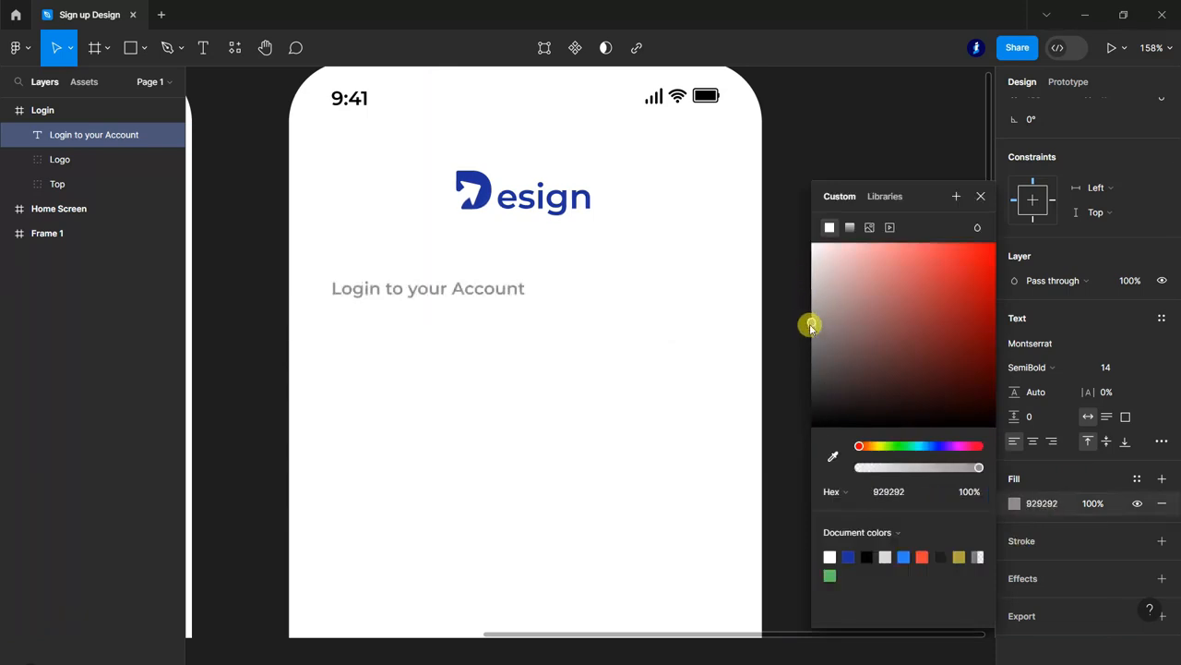
click(981, 195)
Step: Set the font weight of the "Login to your Account" text to Medium
click(1043, 367)
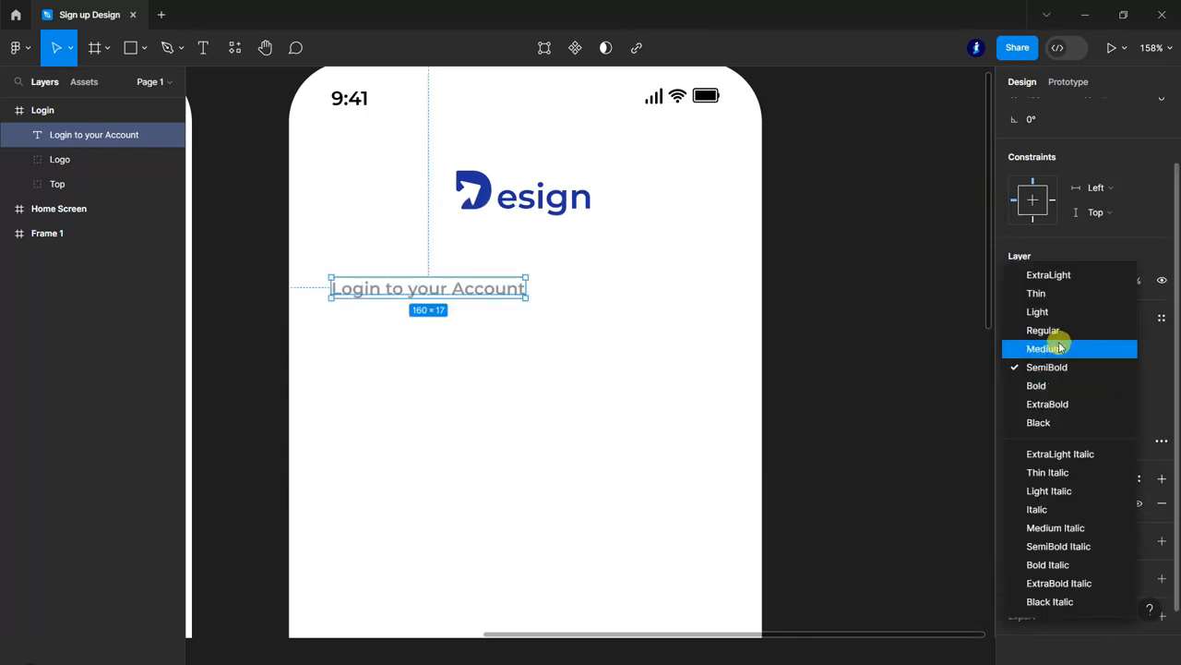
click(1045, 342)
click(1030, 342)
click(825, 194)
Step: Draw a rectangle below the "Login to your Account" text, sized 320 × 50 with a corner radius of 10
scroll(865, 385, down, 2)
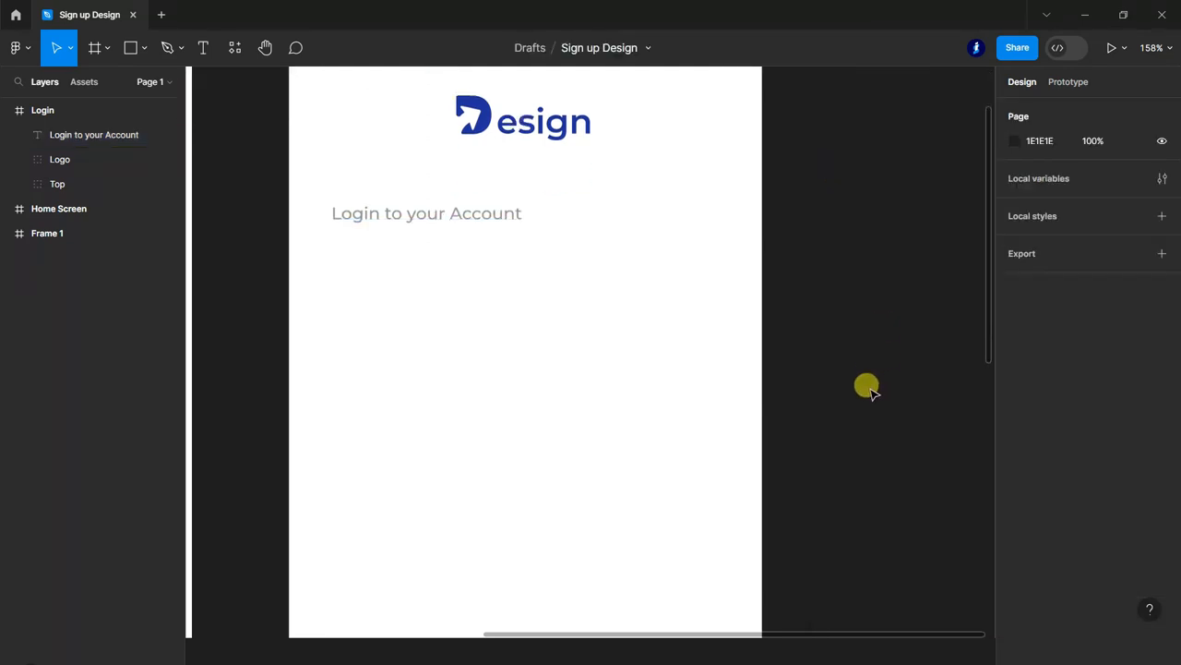
click(130, 47)
mouse_move(331, 247)
mouse_down()
mouse_move(699, 335)
mouse_move(720, 310)
mouse_up()
text(320)
click(1113, 179)
text(50)
click(1112, 203)
click(863, 288)
Step: Set the input field rectangle's fill to white (FFFFFF)
click(654, 284)
text(f)
key(Return)
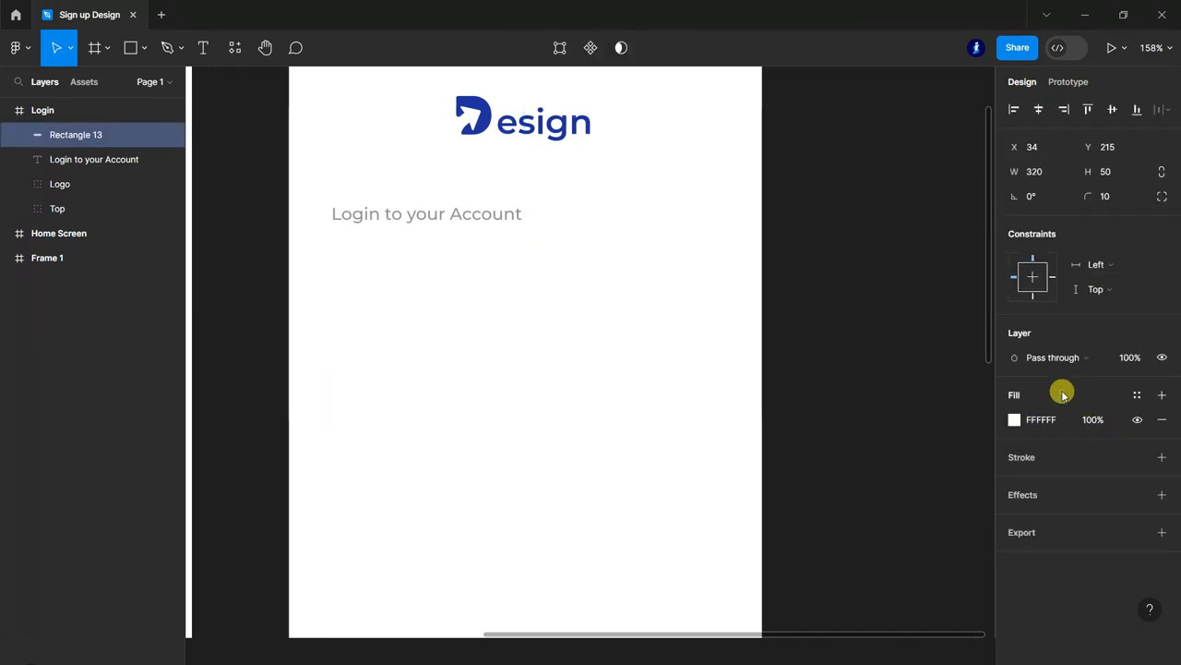
Step: Add a stroke to the input field rectangle and colour it light grey EFEFEF
click(1162, 457)
click(1019, 484)
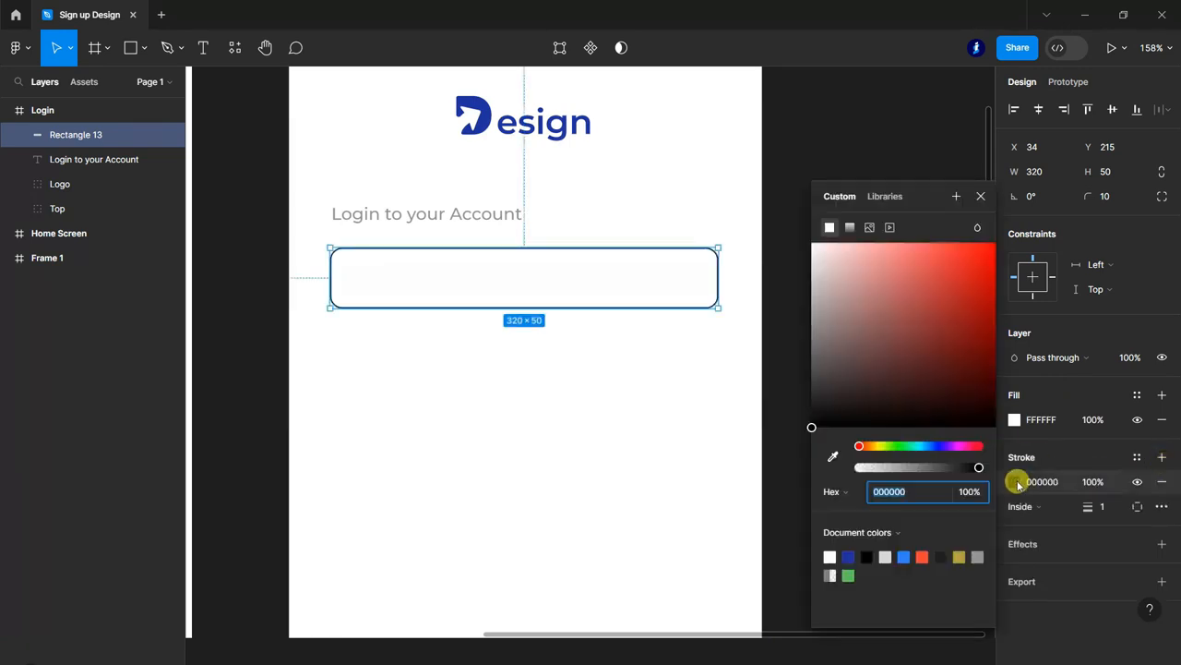
click(815, 270)
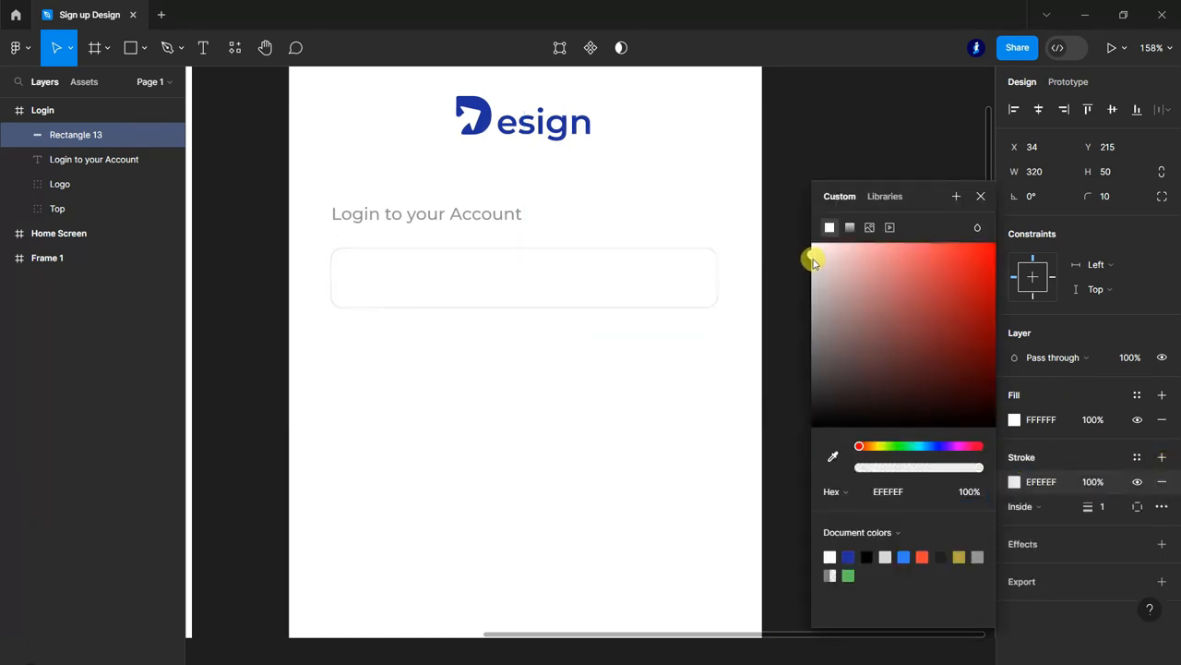
drag(812, 263, 813, 263)
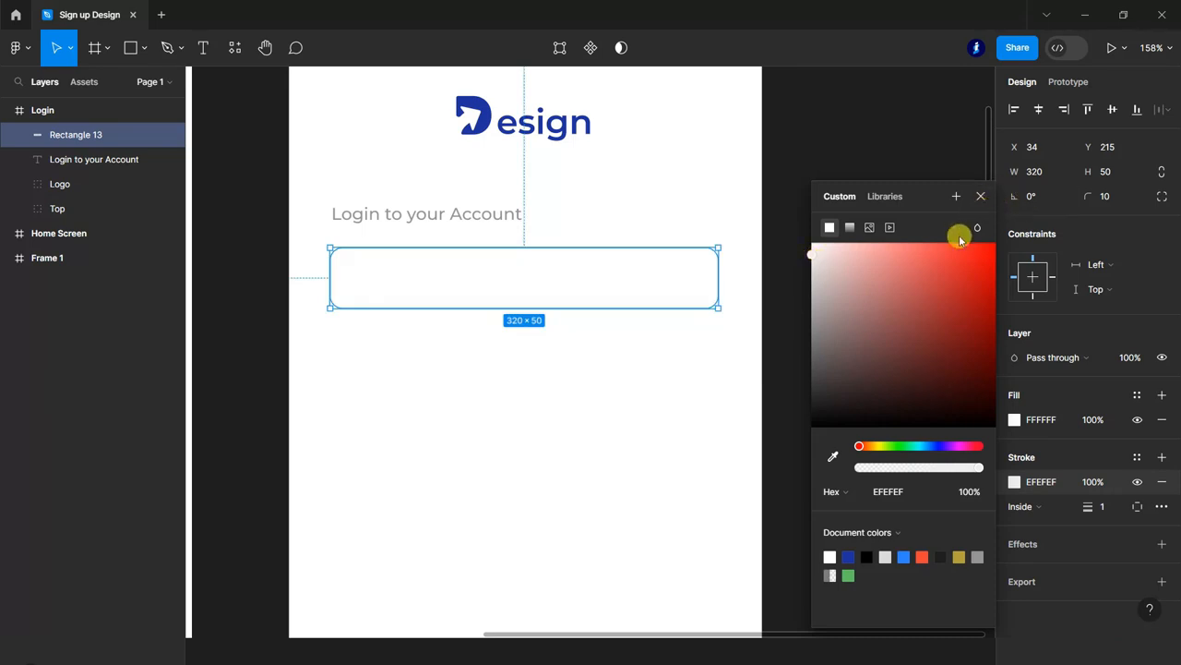
click(980, 196)
click(894, 190)
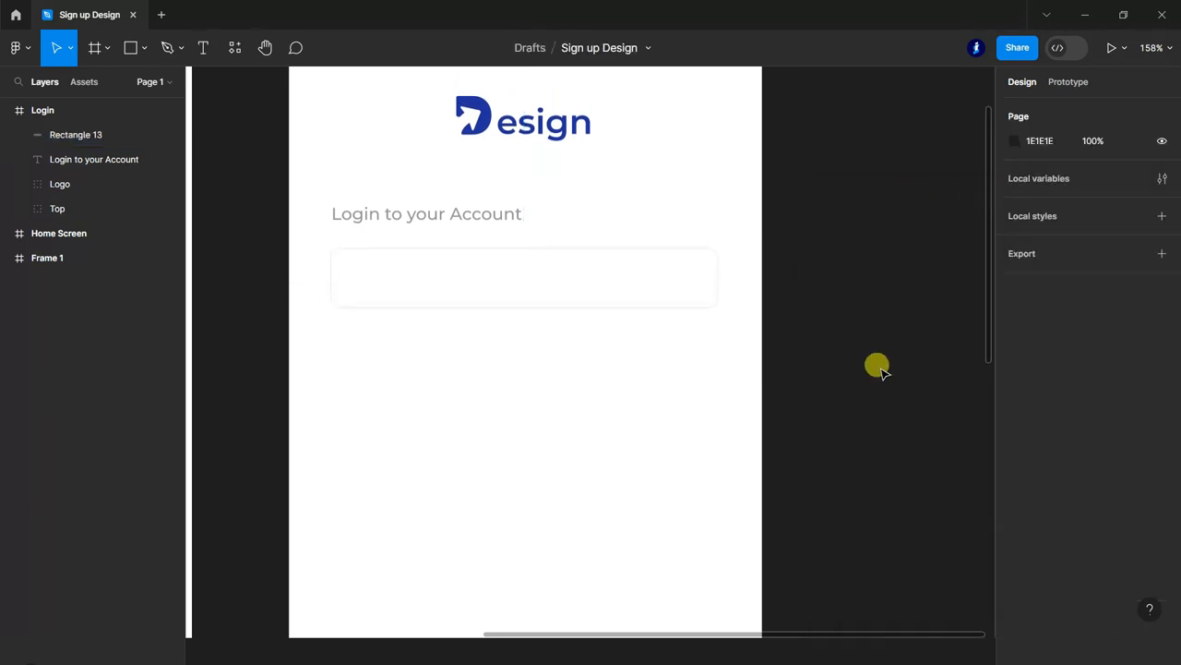
ctrl+scroll(385, 247, up, 3)
click(198, 48)
ctrl+scroll(351, 274, up, 3)
click(365, 273)
key(Escape)
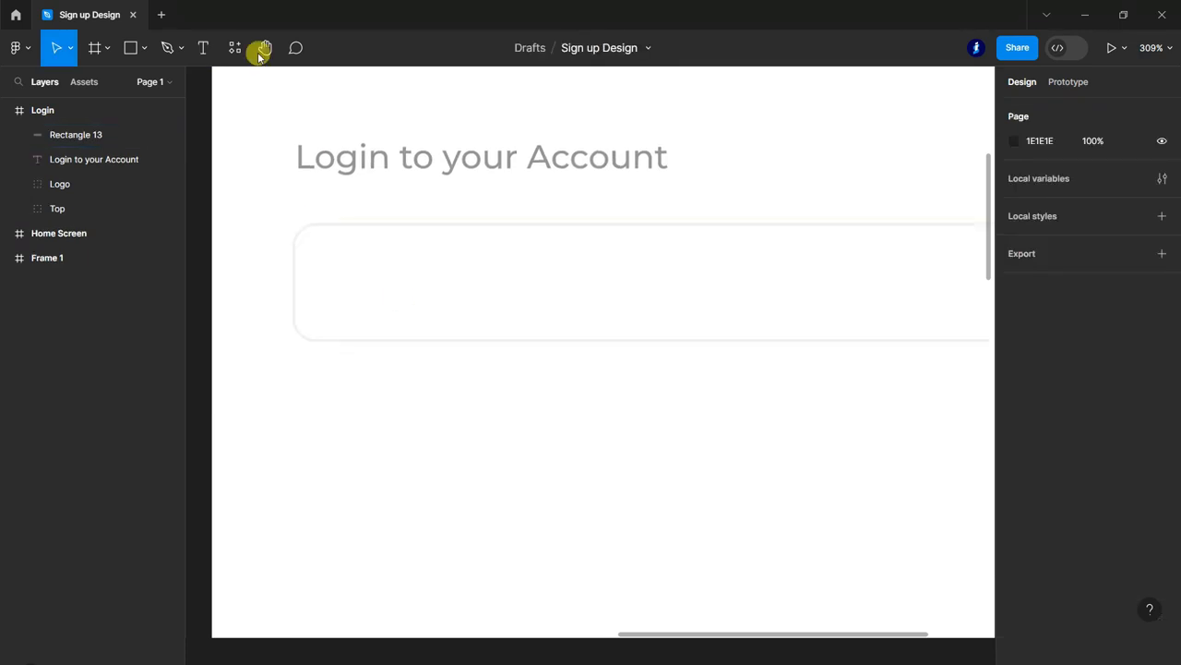
Step: Add the text Email inside the input field rectangle and place it near the field's start, vertically centred
key(t)
click(366, 265)
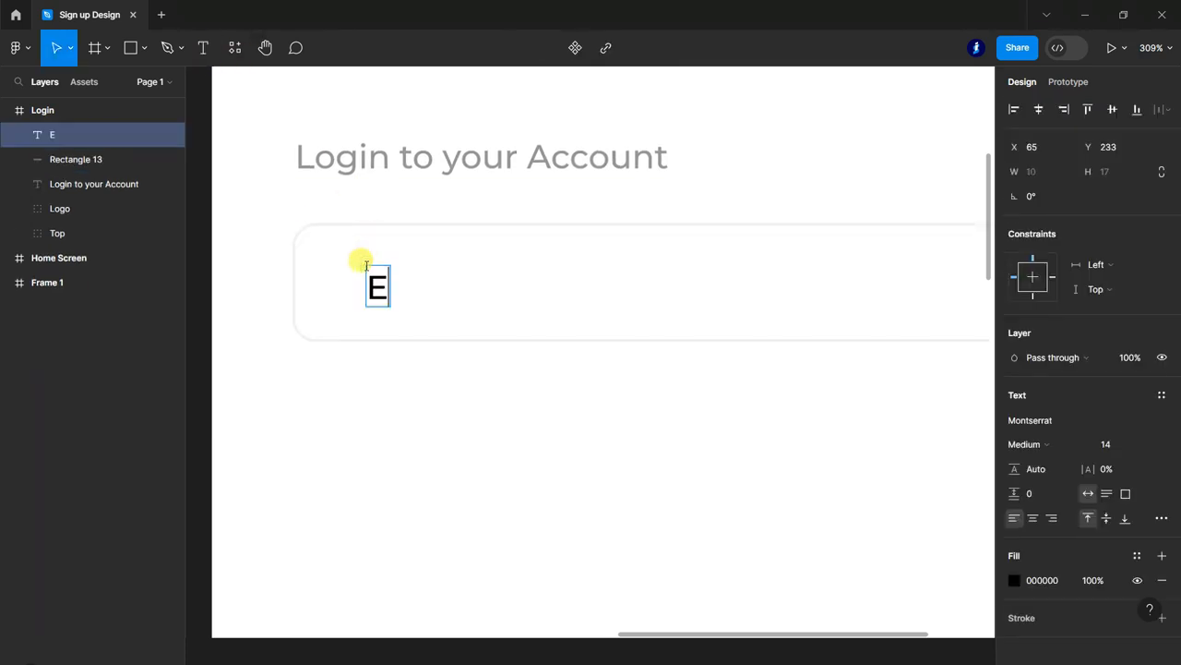
key(ctrl+a)
key(Escape)
drag(409, 303, 387, 283)
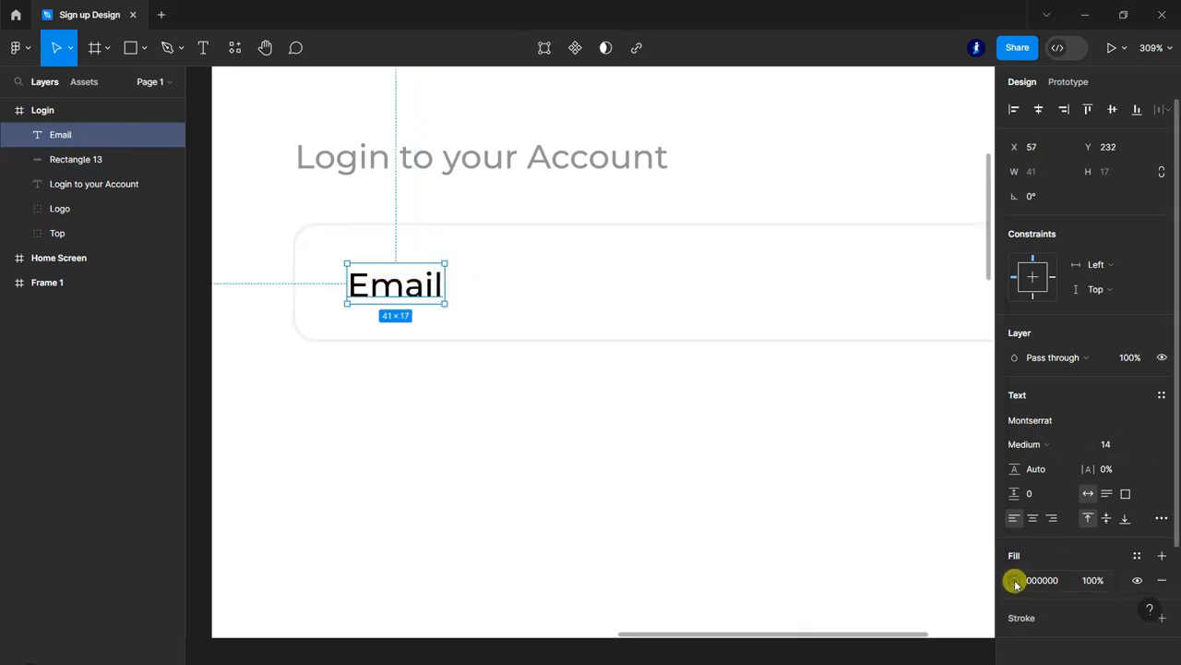
Step: Change the Email text's fill to grey 959595
click(1015, 584)
drag(830, 293, 799, 319)
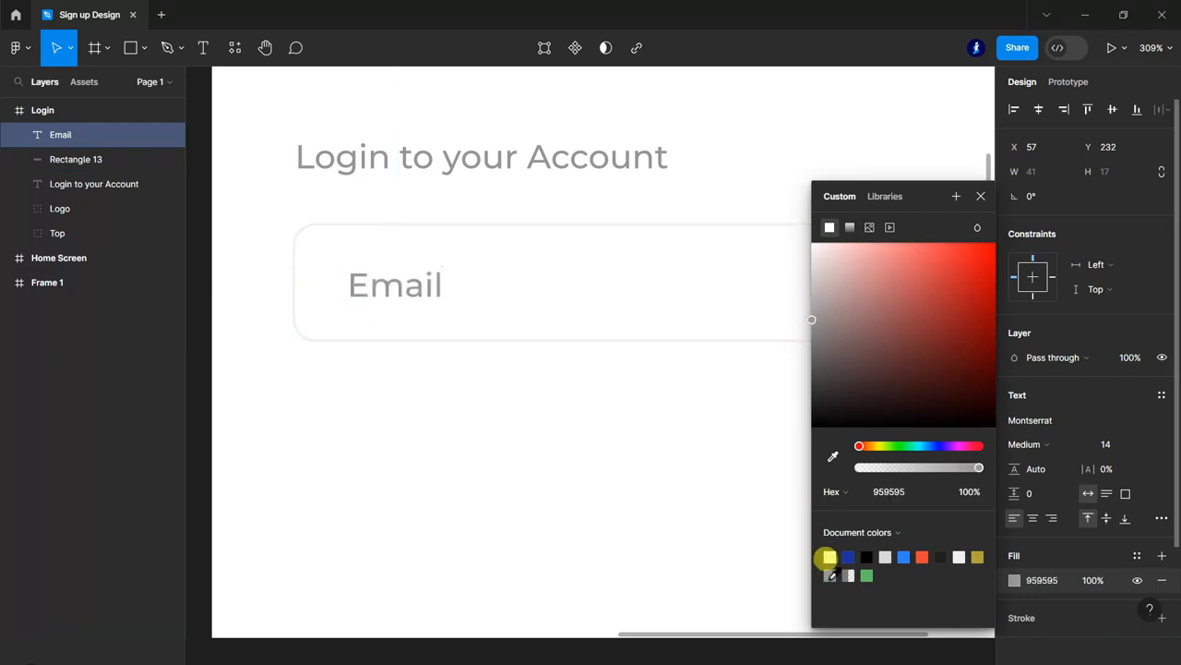
click(981, 195)
scroll(351, 316, down, 5)
click(351, 317)
Step: Group the Email text with its input field rectangle
scroll(907, 394, up, 1)
scroll(907, 394, up, 1)
click(70, 159)
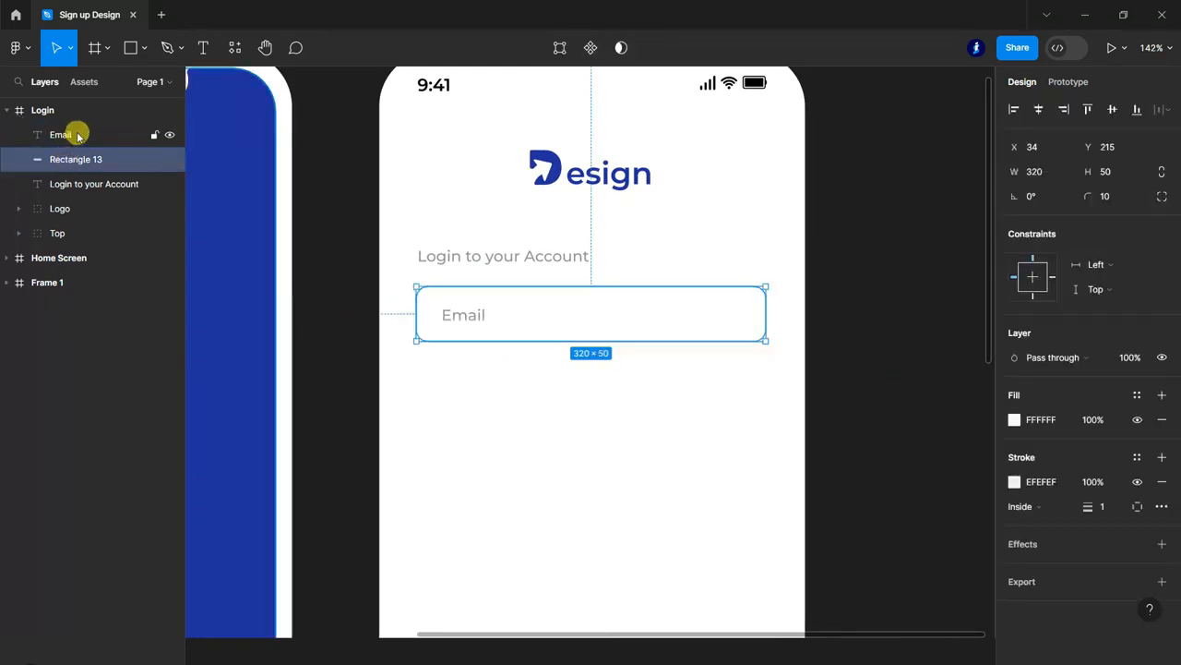
shift+click(77, 134)
key(ctrl+g)
Step: Rename the new input field group as Email
click(19, 135)
double_click(85, 160)
click(53, 135)
double_click(59, 134)
text(Email)
click(18, 134)
Step: Duplicate the Email field group directly below the original and change the copy's text to Password
alt+drag(557, 314, 552, 392)
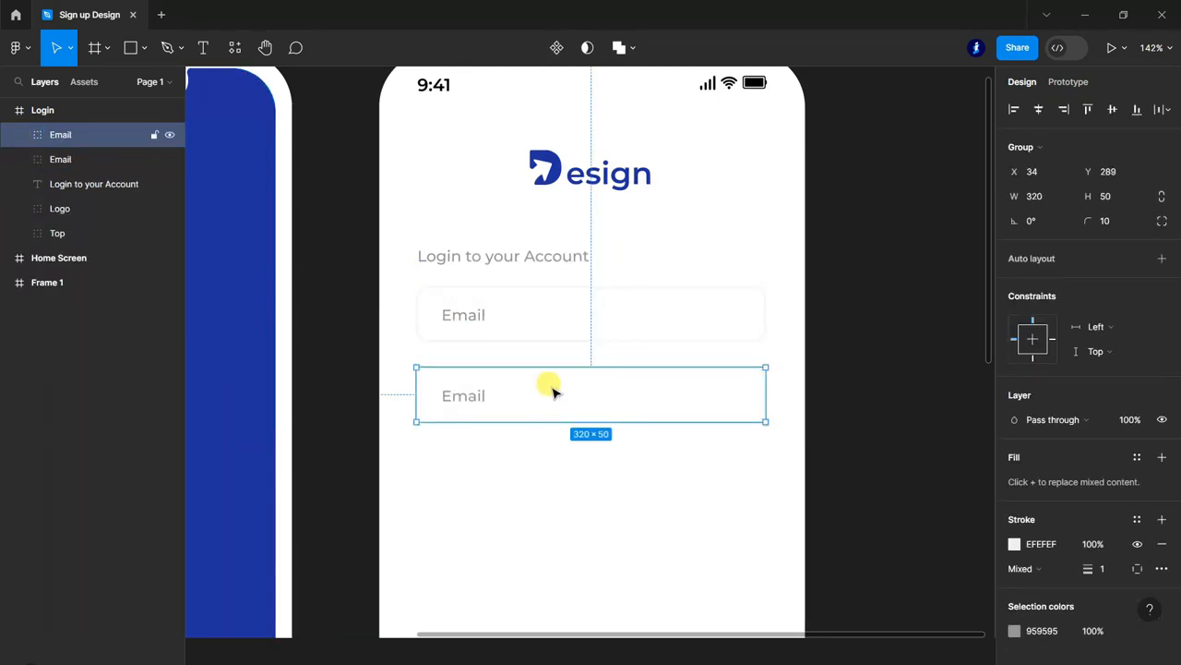
click(878, 345)
scroll(498, 455, up, 6)
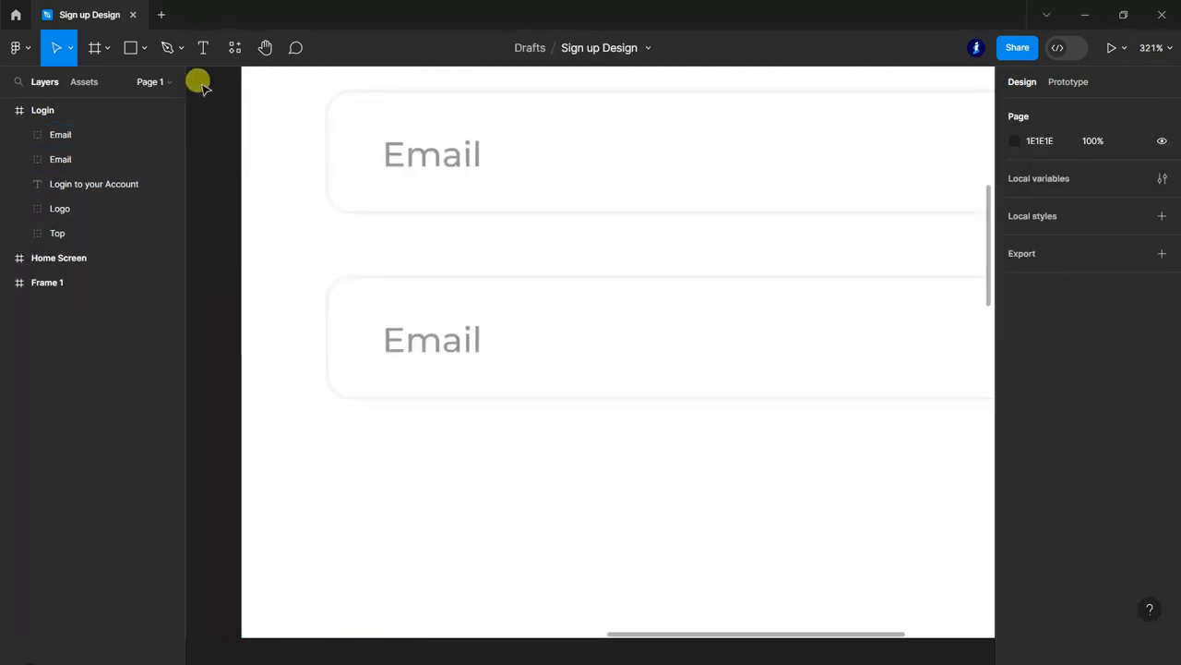
click(203, 47)
drag(390, 338, 477, 334)
text(Password)
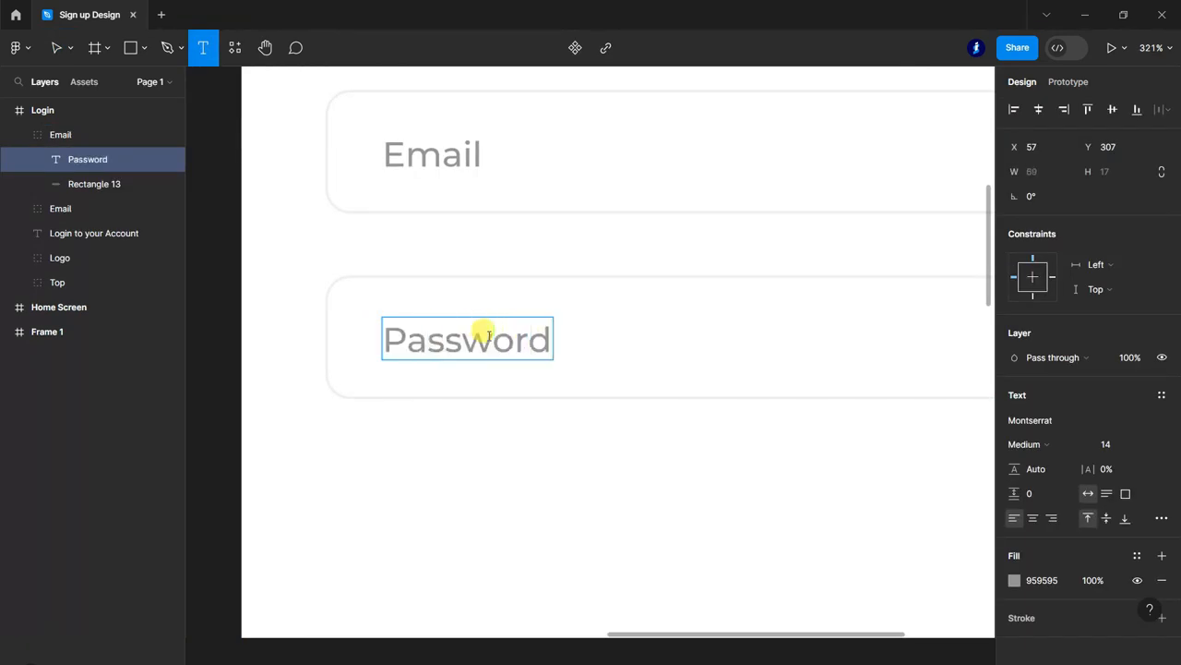
Step: Rename the duplicated Email field group, the one holding the Password text, as Password
scroll(489, 335, down, 5)
key(Escape)
click(327, 342)
click(85, 160)
double_click(85, 160)
key(ctrl+c)
click(56, 135)
double_click(56, 135)
key(ctrl+v)
click(18, 135)
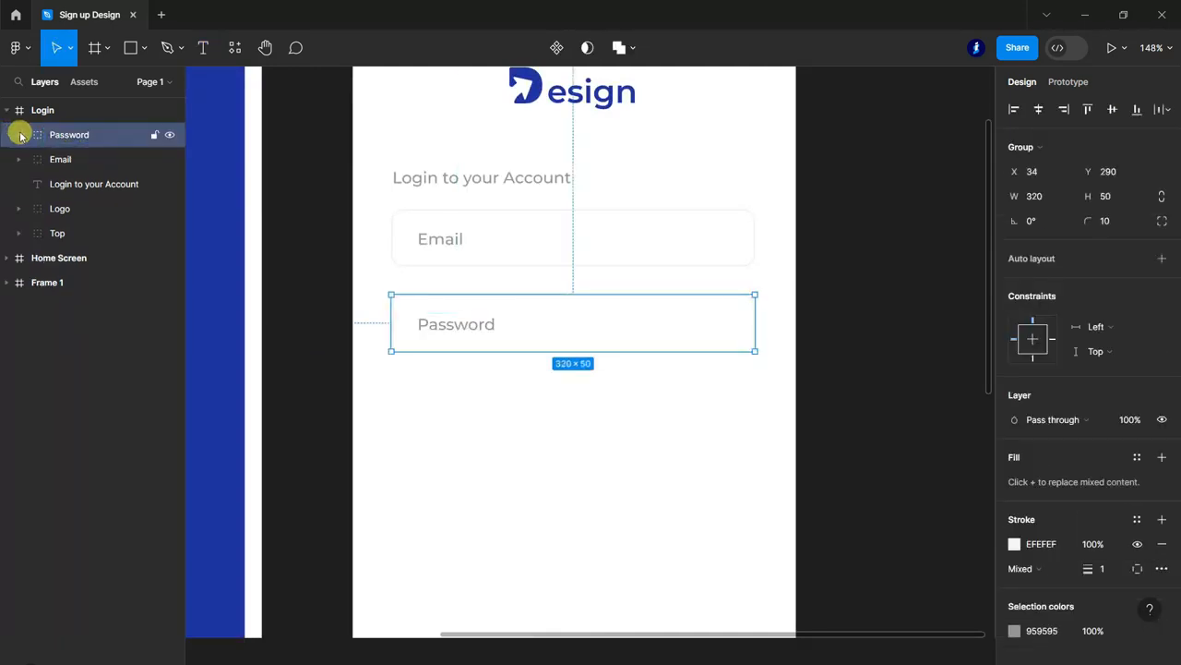
Step: Duplicate the Password field 25 px below the original and change the copy's text to Sign in
alt+drag(584, 342, 584, 408)
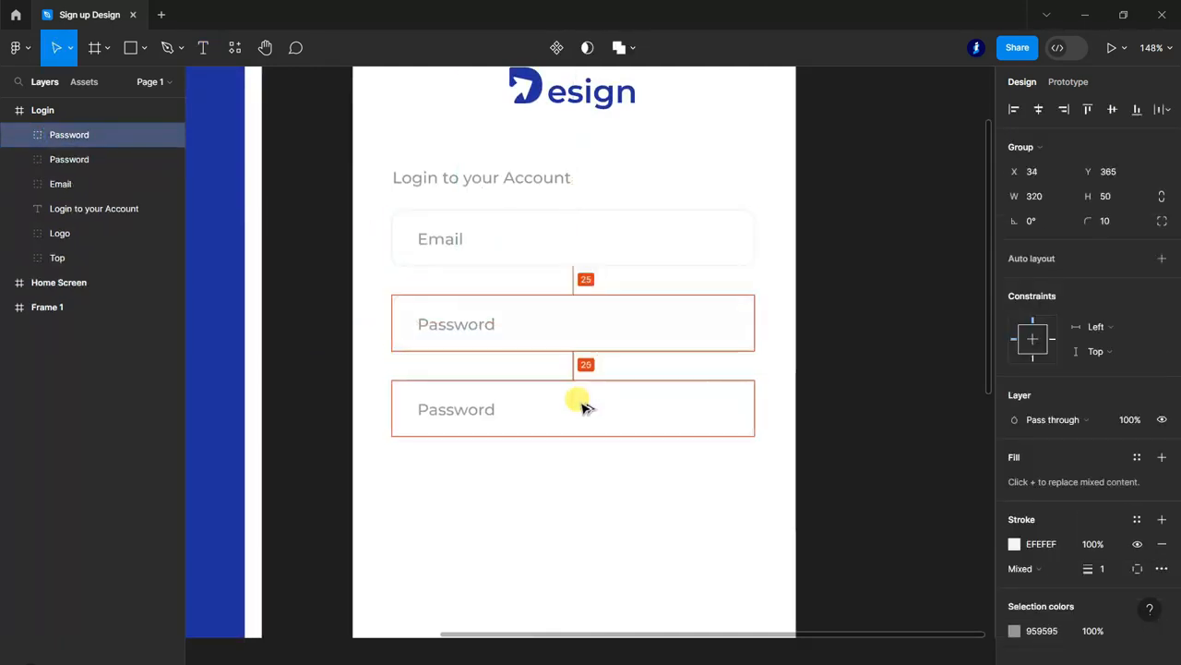
click(817, 396)
scroll(818, 396, down, 1)
scroll(513, 411, up, 2)
double_click(430, 387)
click(202, 47)
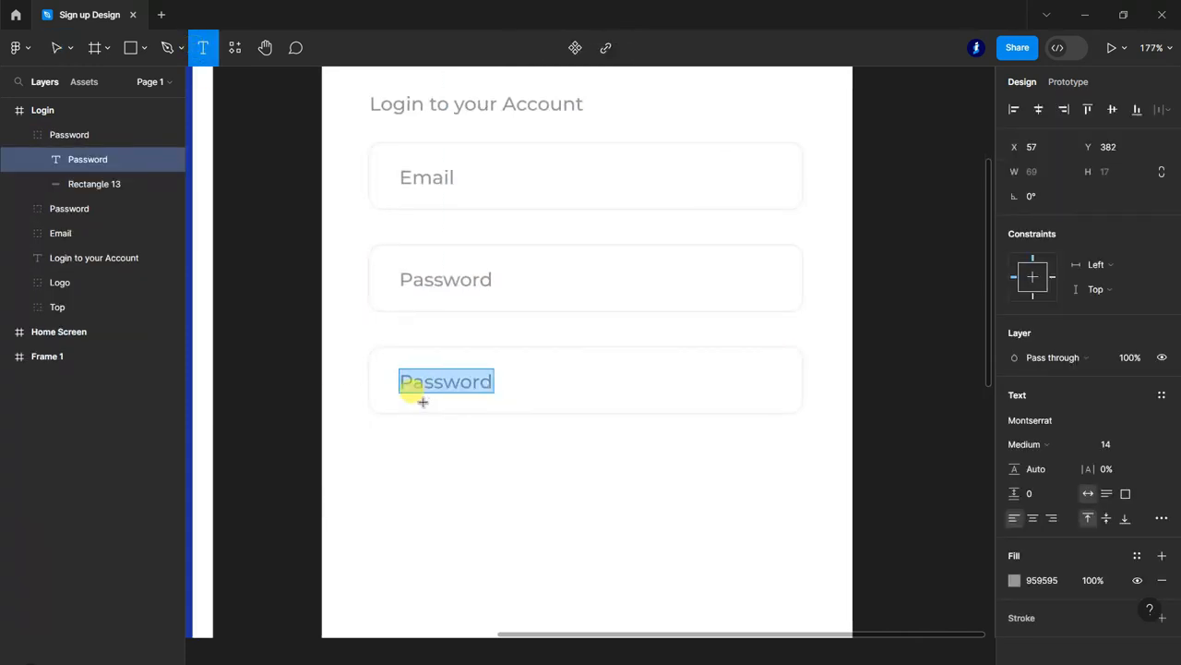
click(405, 380)
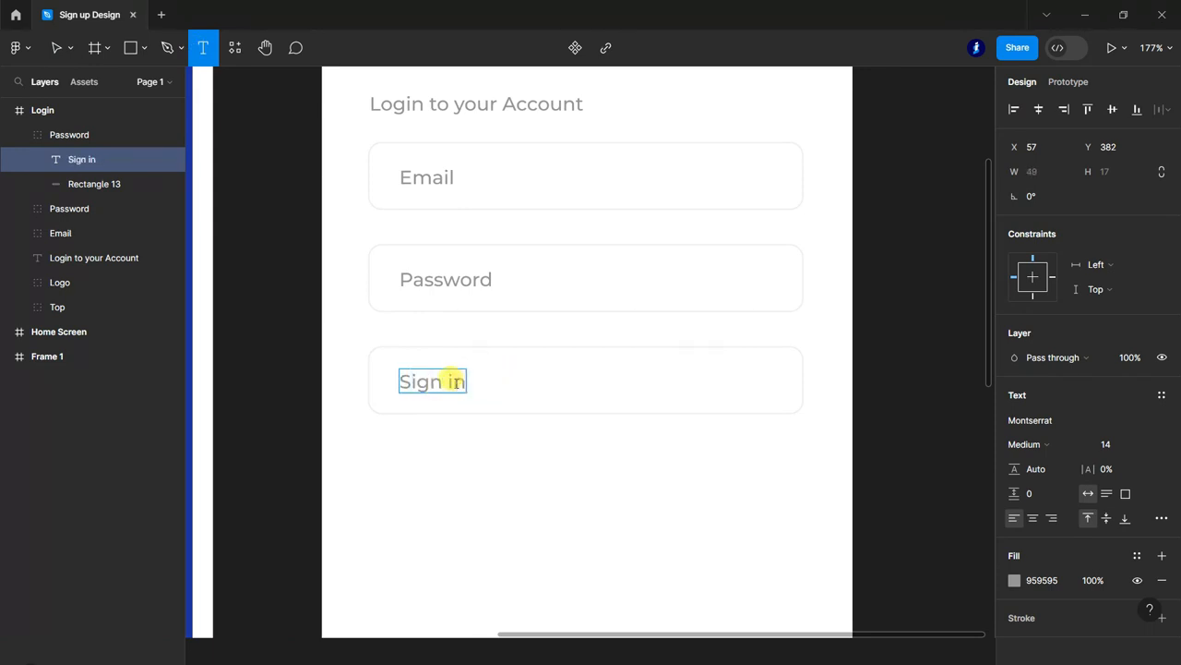
Step: Set the Sign in text's weight to SemiBold and its fill to white FFFFFF
double_click(455, 381)
click(1061, 445)
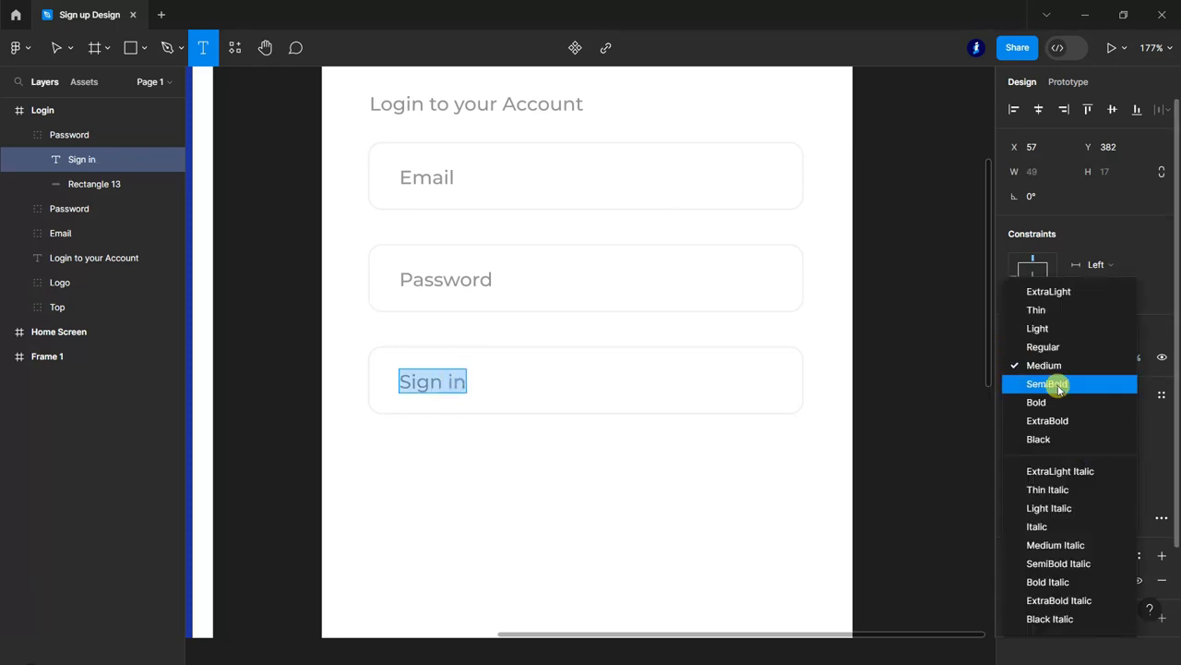
click(1059, 386)
click(1041, 582)
text(ffff)
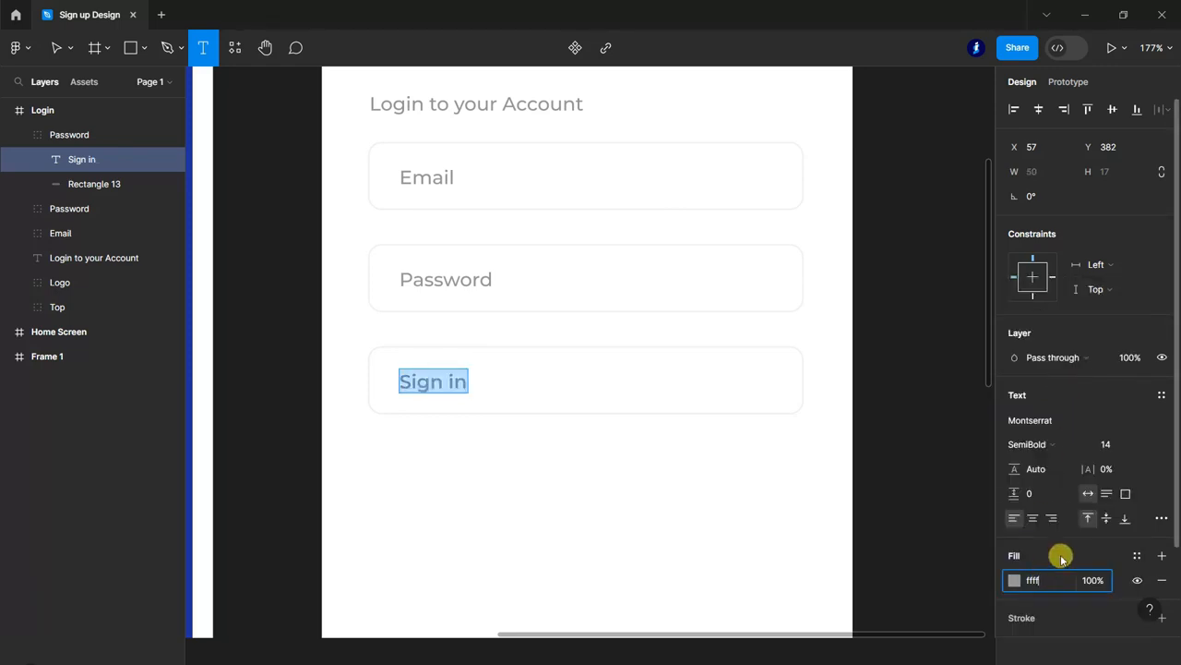
text(ff)
key(Return)
Step: Fill the rectangle behind the Sign in text with the document blue 1E319D and remove its stroke
click(93, 184)
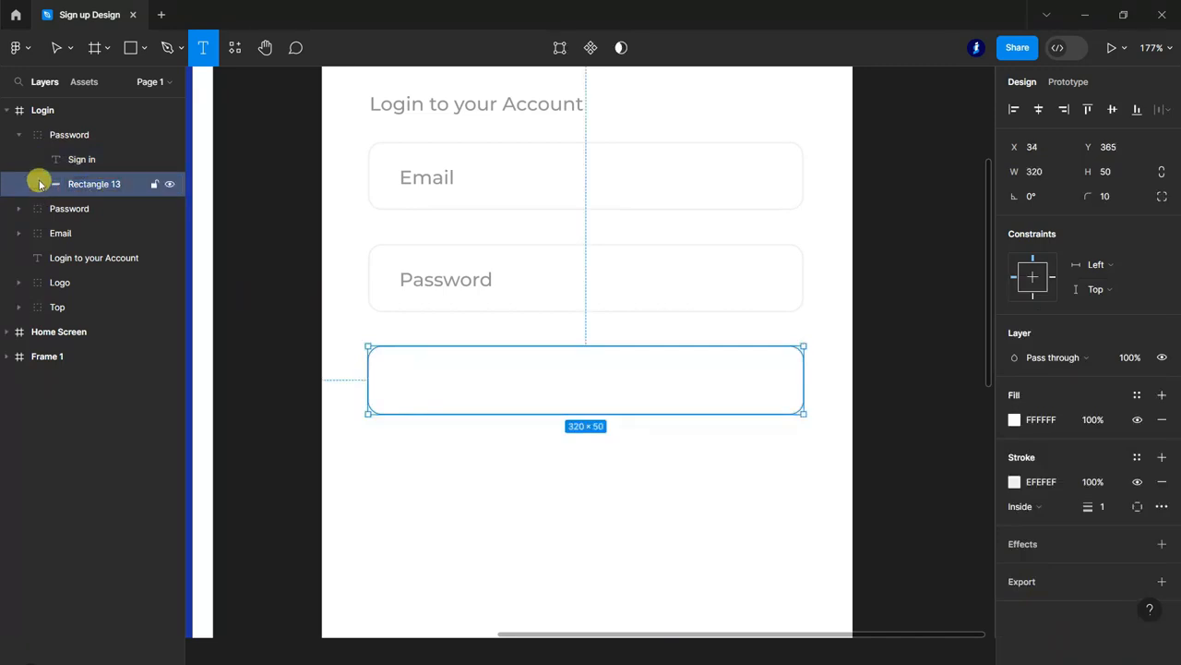
click(1014, 420)
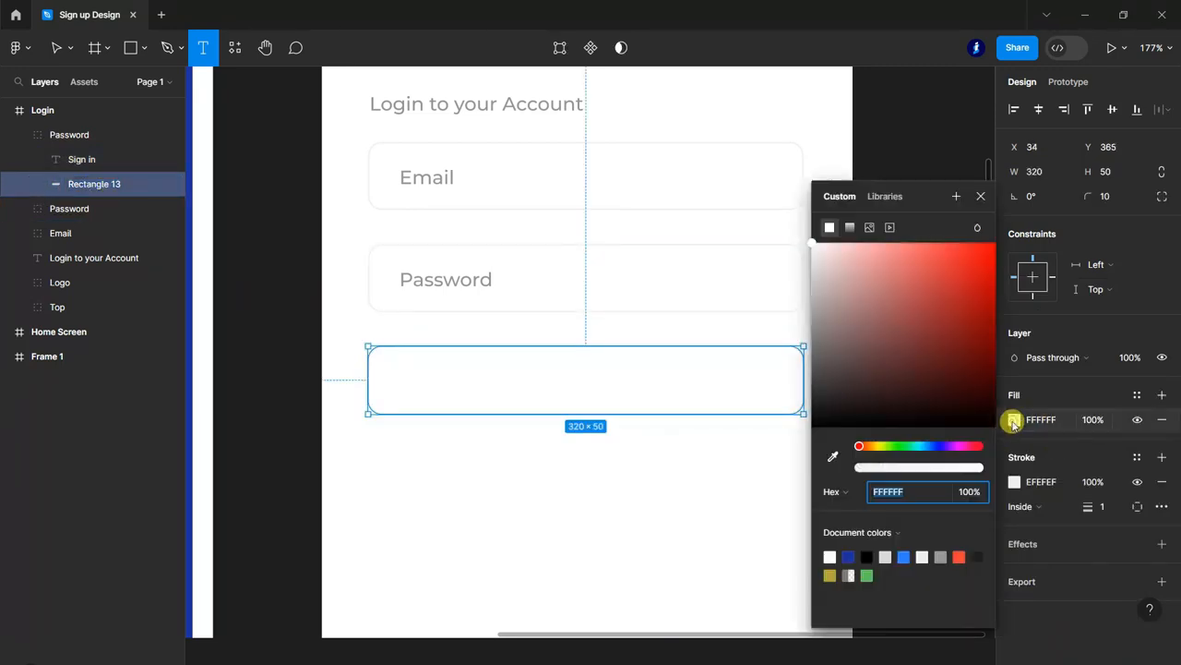
click(848, 557)
click(981, 196)
click(1162, 481)
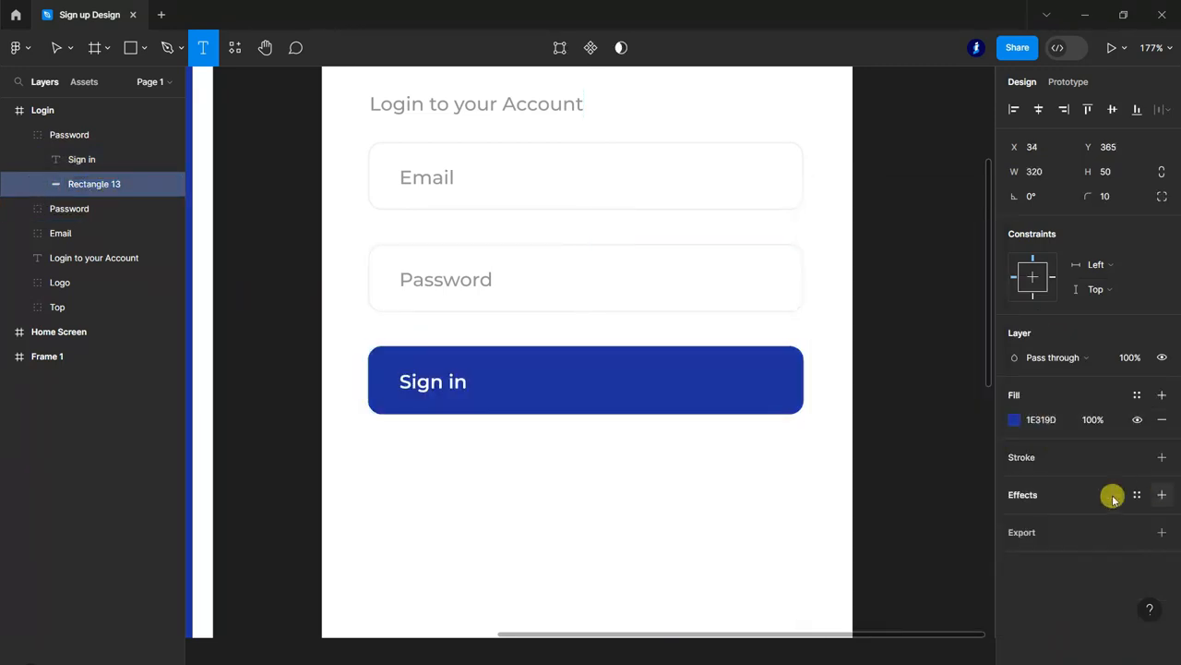
Step: Center the Sign in text horizontally and vertically within its blue button
click(80, 159)
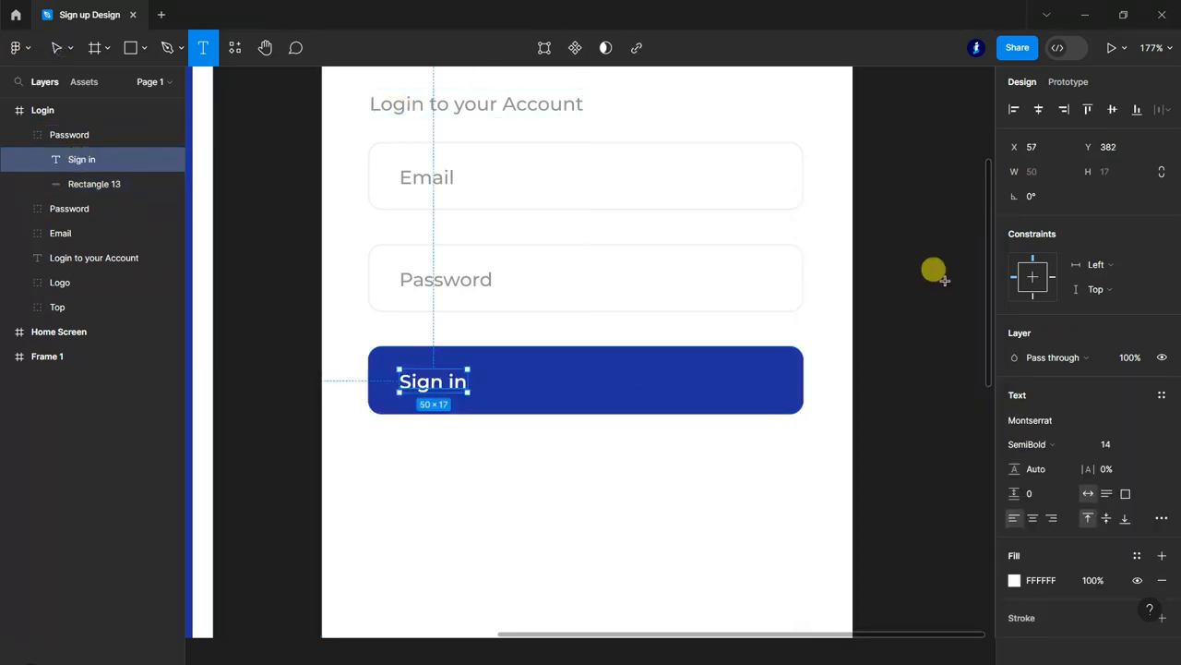
click(1108, 113)
click(58, 47)
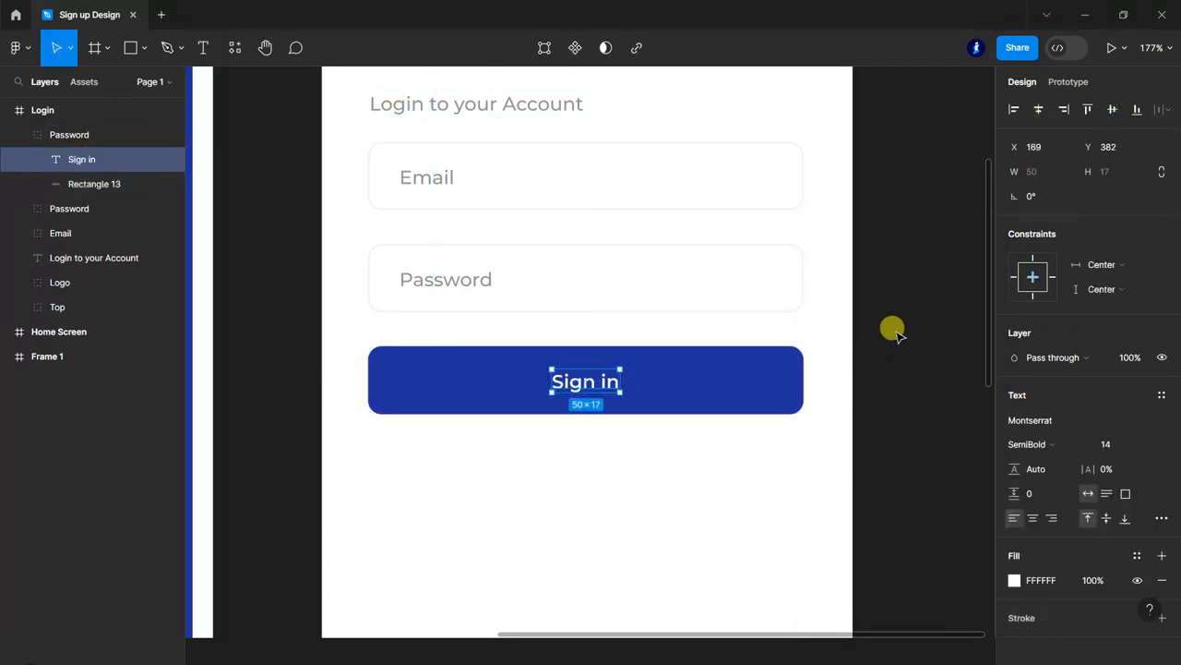
click(888, 329)
Step: Add the text "Or sign in with" below the Sign in button on the Login screen
scroll(877, 332, down, 5)
scroll(540, 443, down, 2)
scroll(764, 553, down, 2)
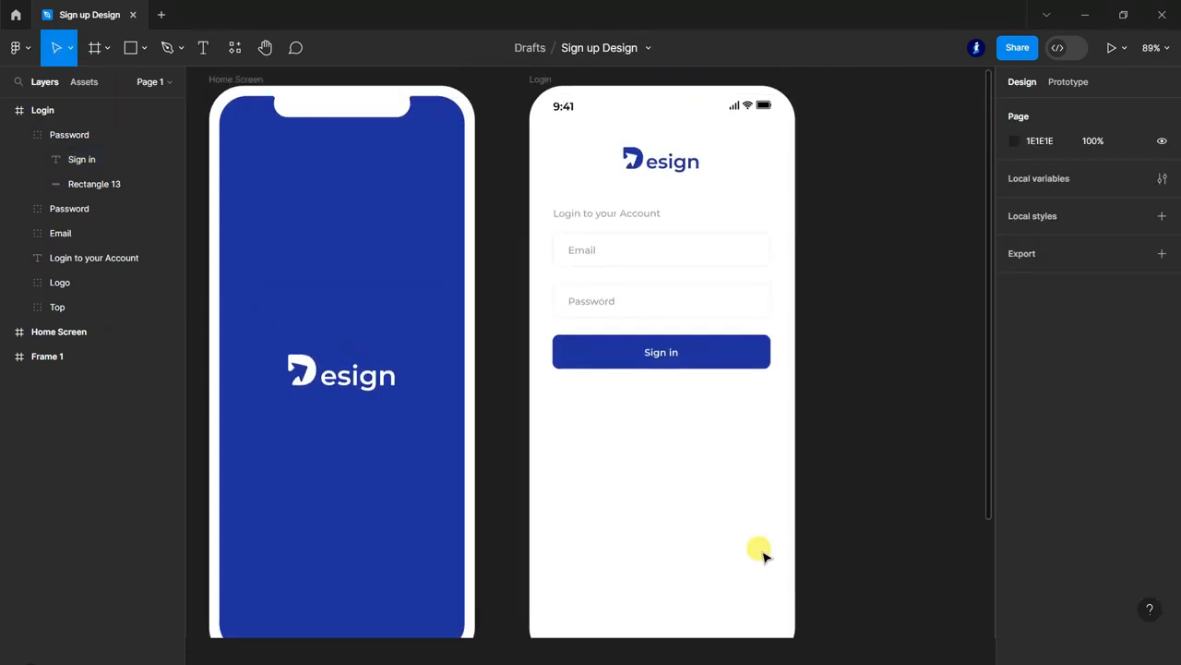
scroll(828, 488, down, 2)
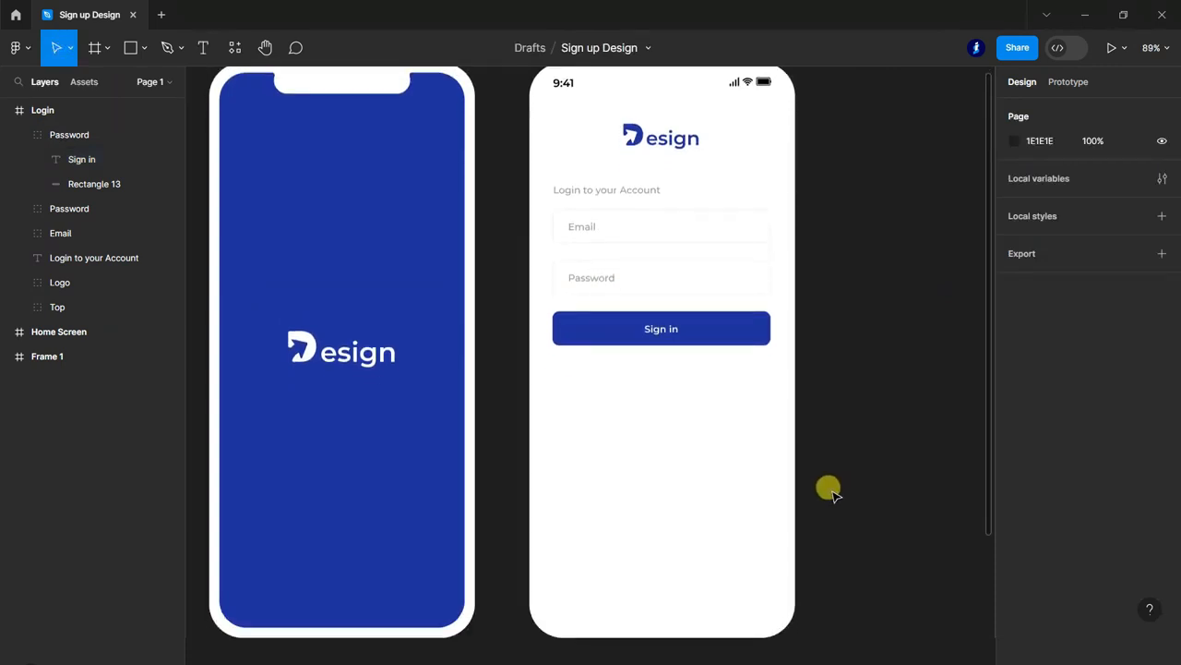
click(203, 48)
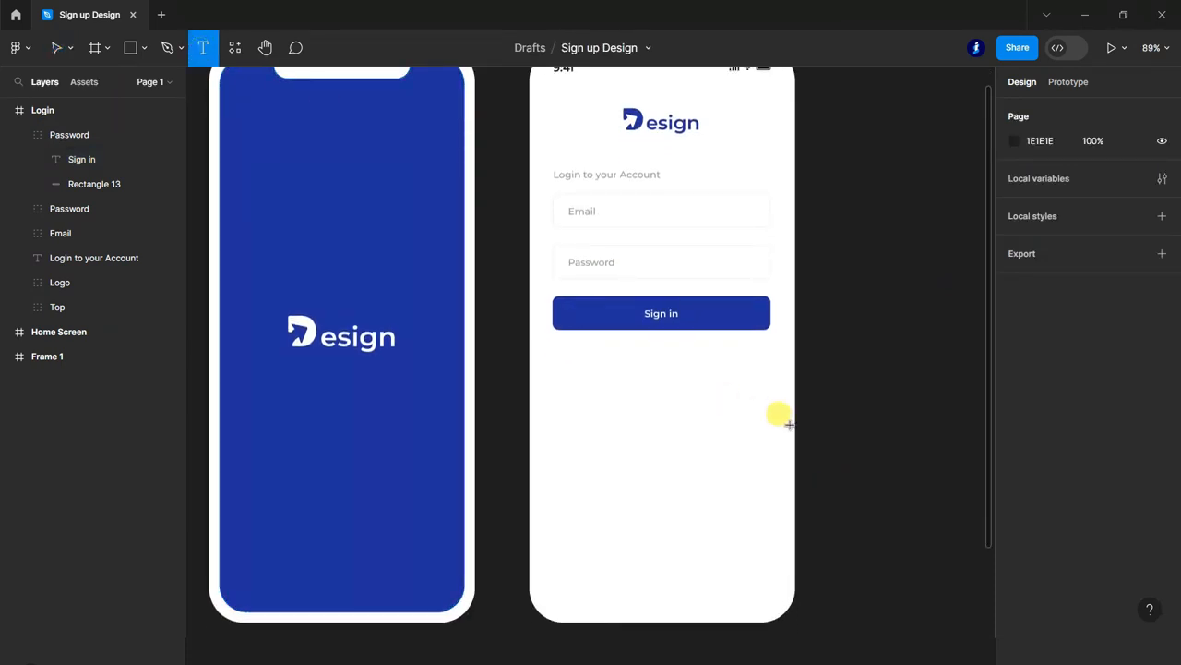
scroll(786, 423, up, 5)
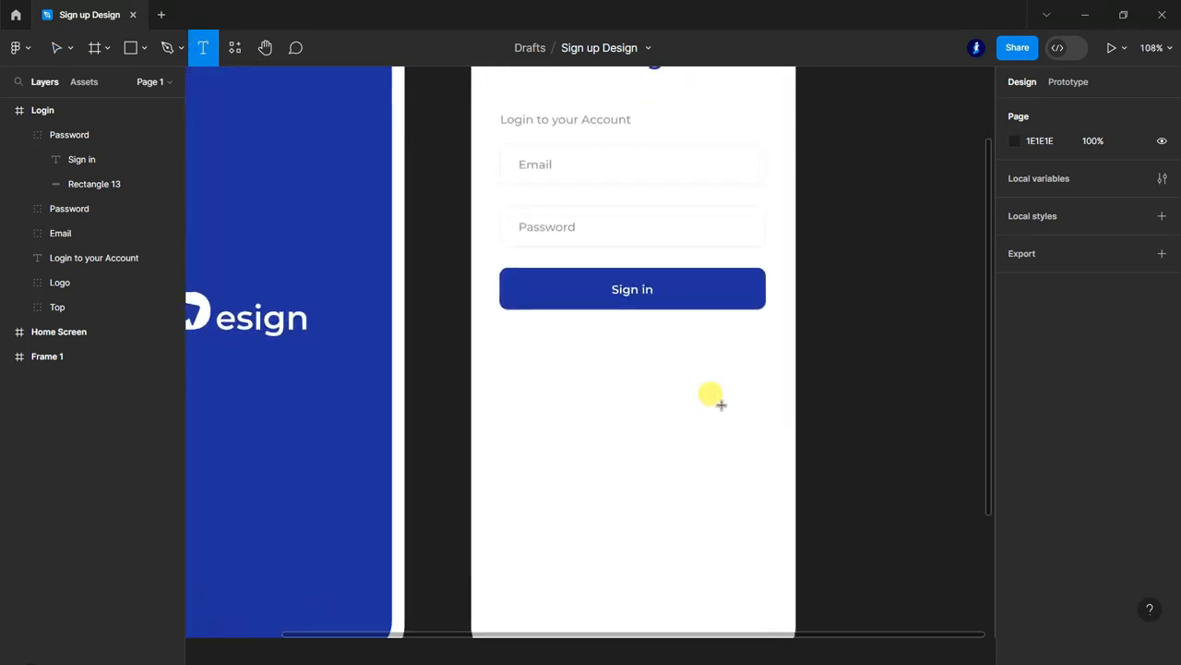
key(v)
click(203, 48)
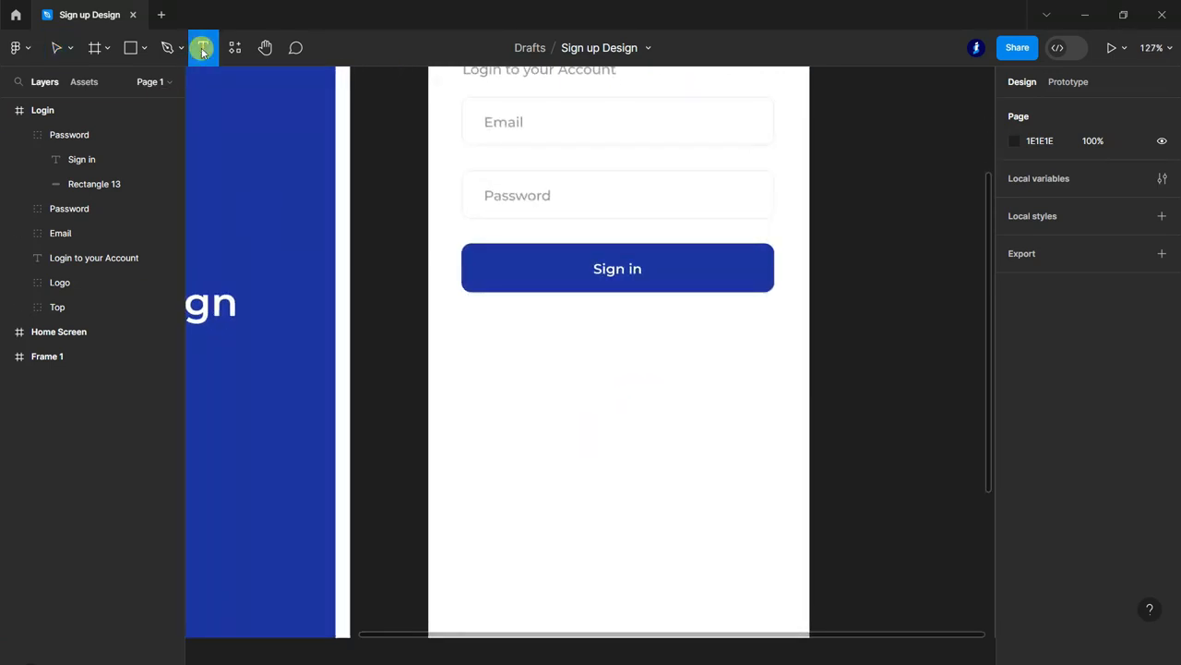
click(546, 361)
text(O)
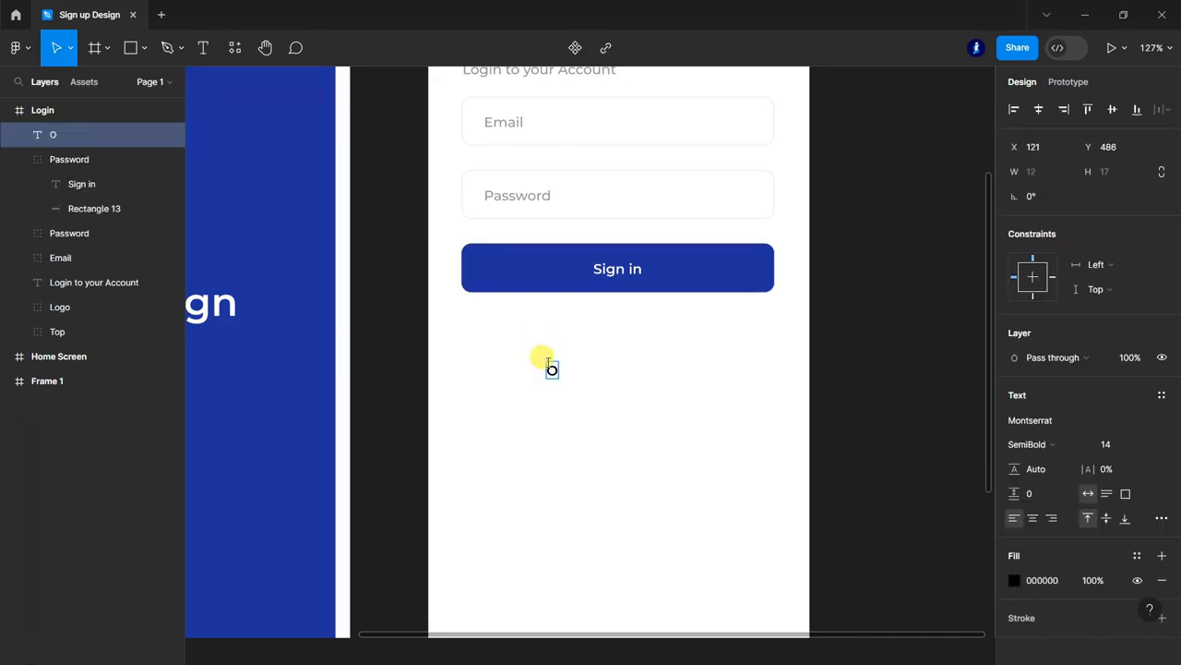
scroll(591, 365, down, 1)
text(r sign in with)
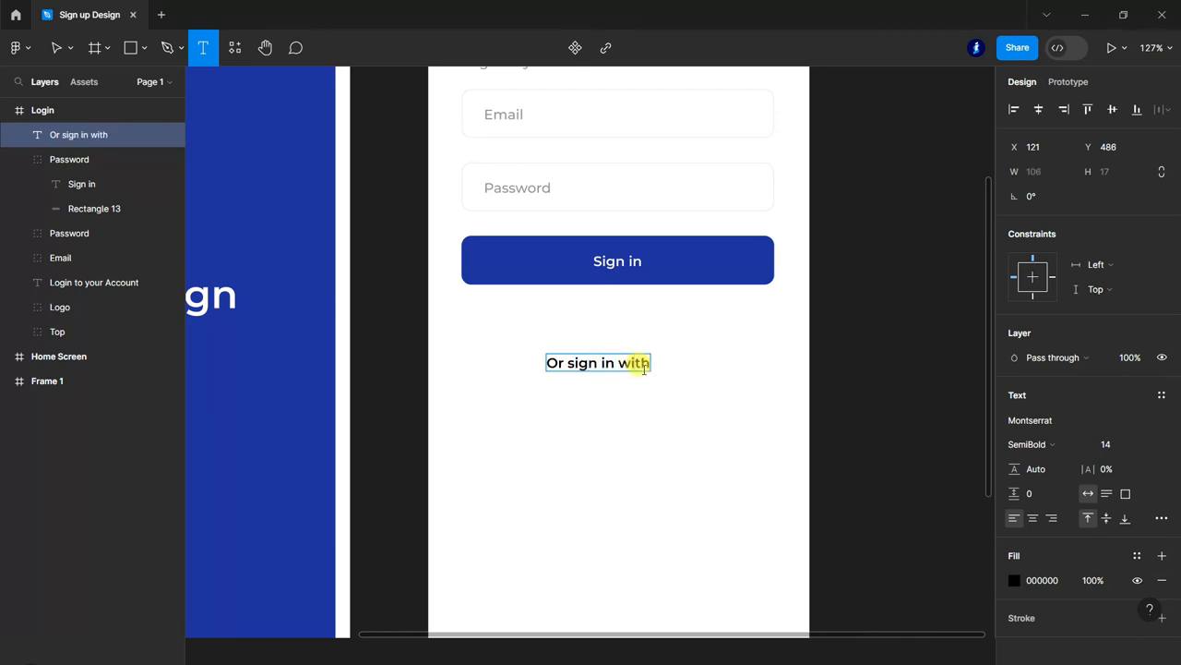
Step: Change the "Or sign in with" text's fill to grey 959595 and its weight to Medium
key(ctrl+a)
click(1014, 579)
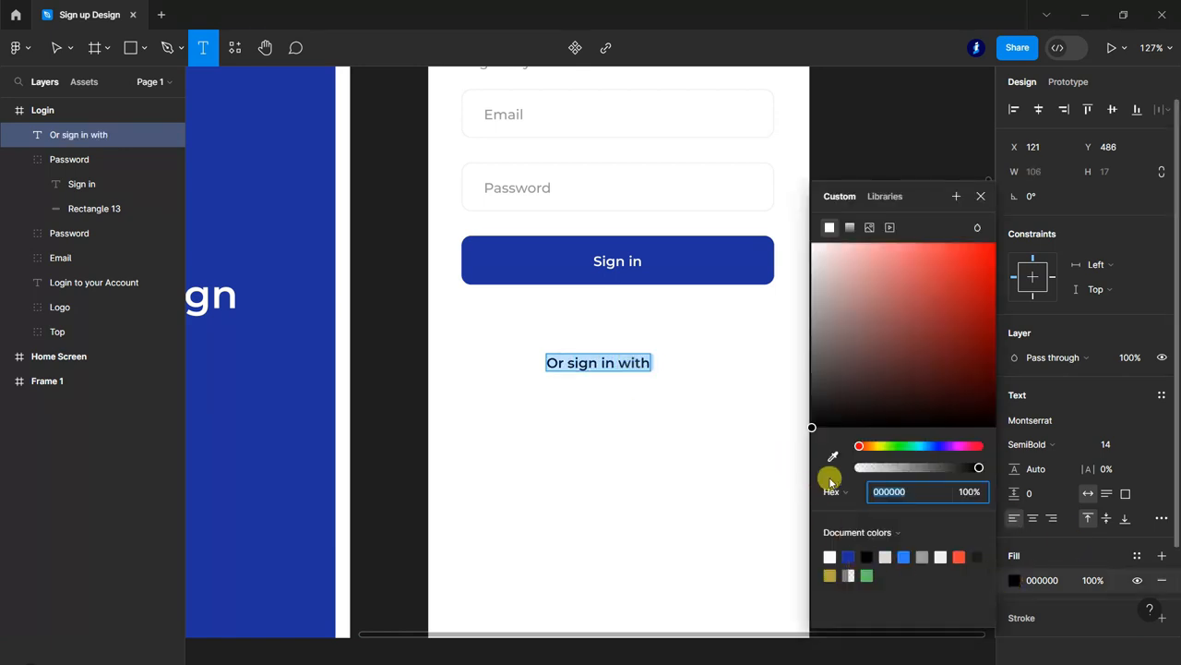
click(922, 556)
click(1075, 444)
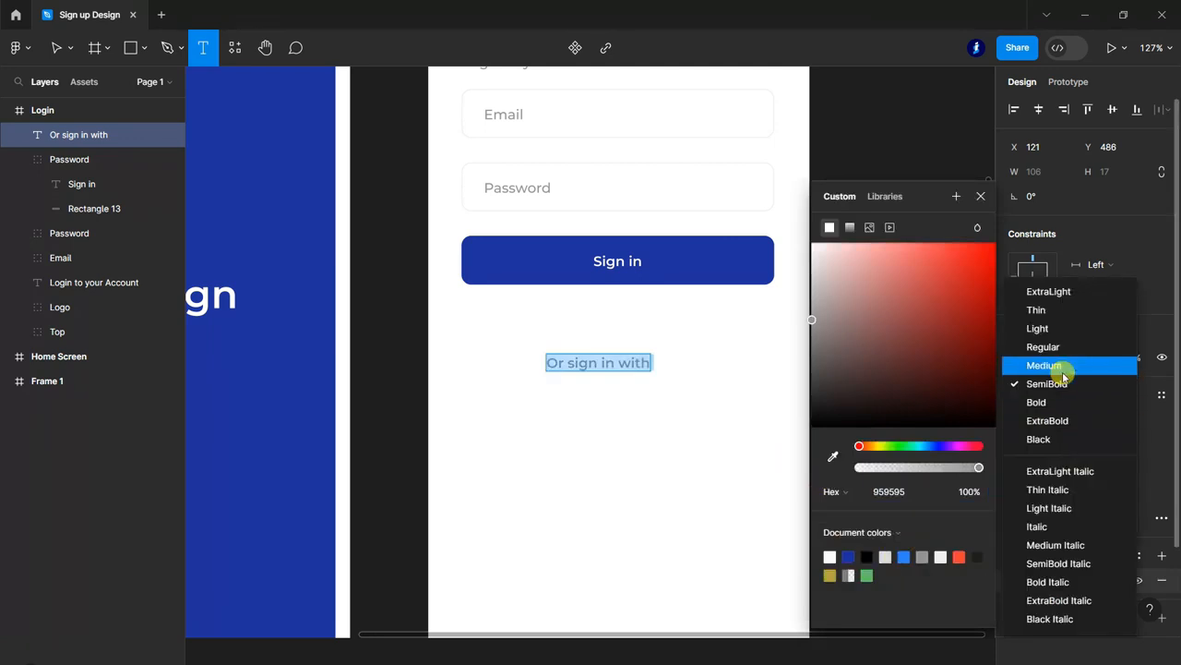
click(1043, 361)
key(Escape)
Step: Center the "Or sign in with" text horizontally on the Login screen
click(791, 316)
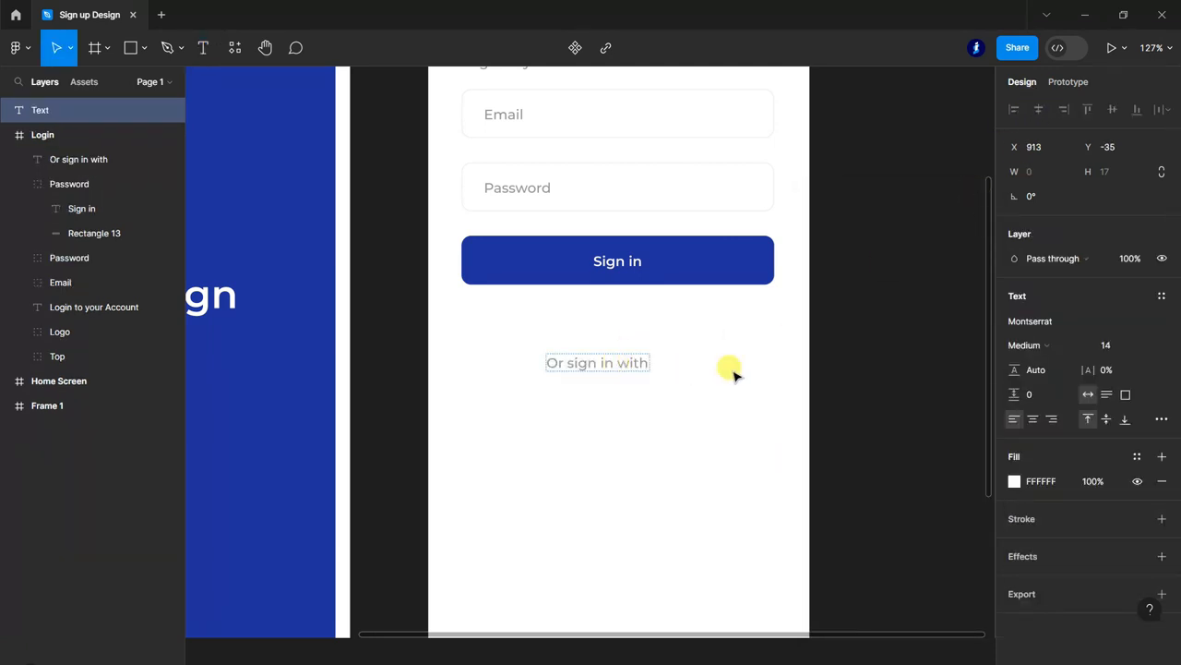
key(Escape)
click(598, 365)
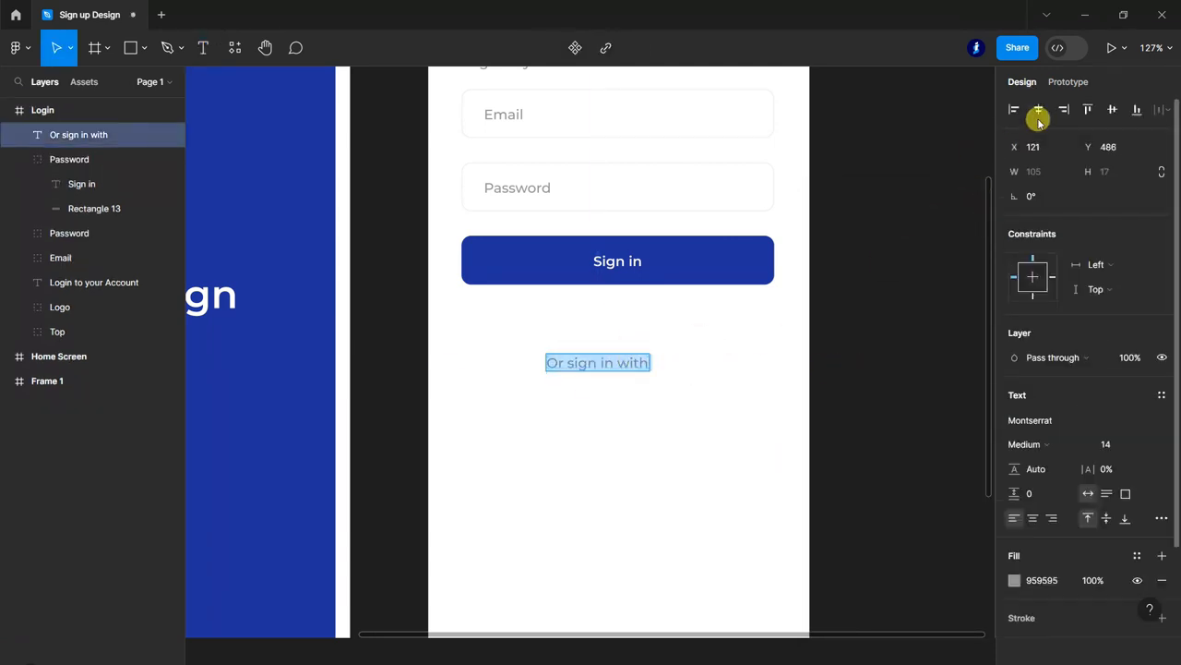
click(888, 356)
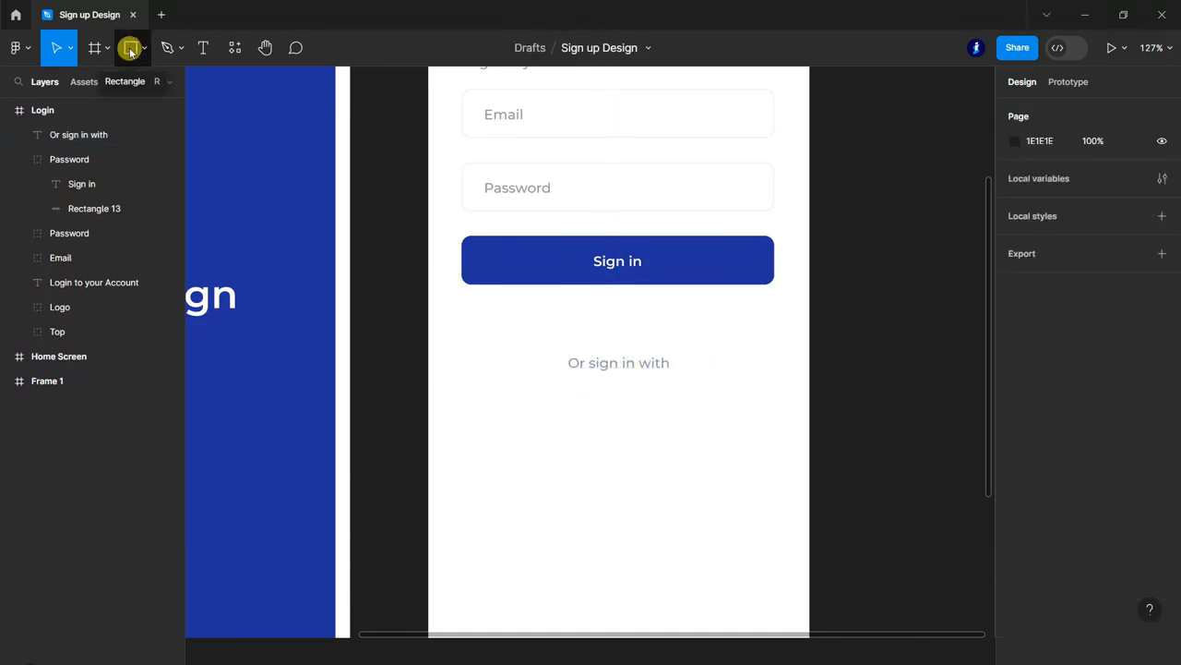
Step: Rename the blue button's group as Sign in and collapse it in the layer list
click(80, 184)
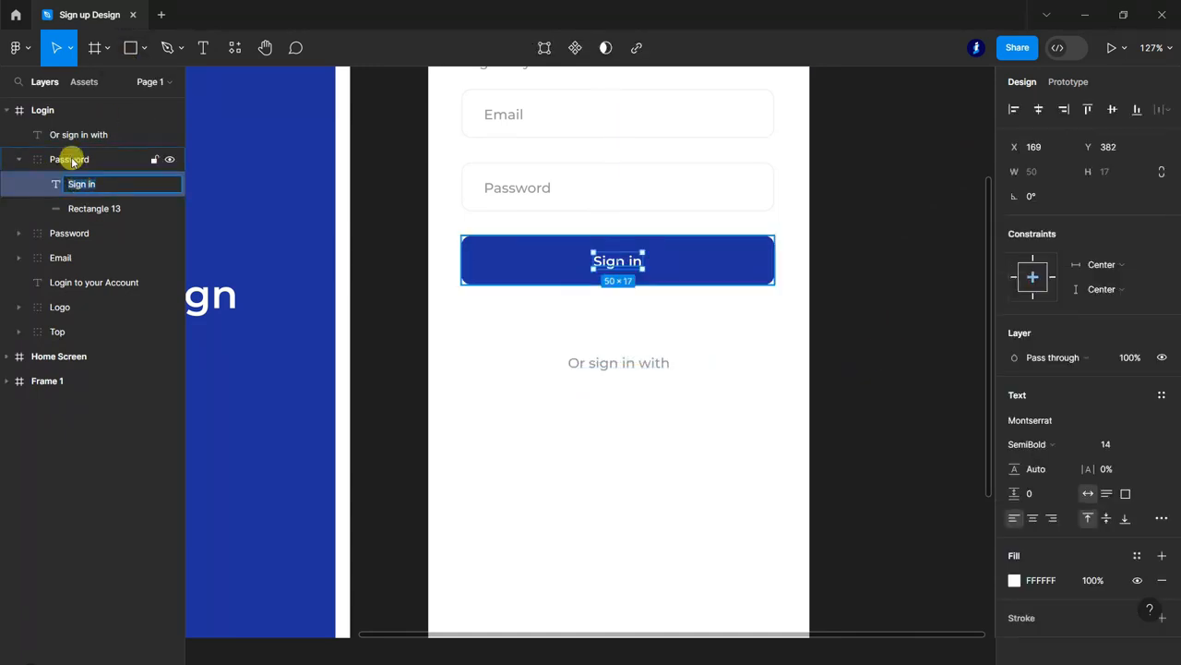
double_click(74, 161)
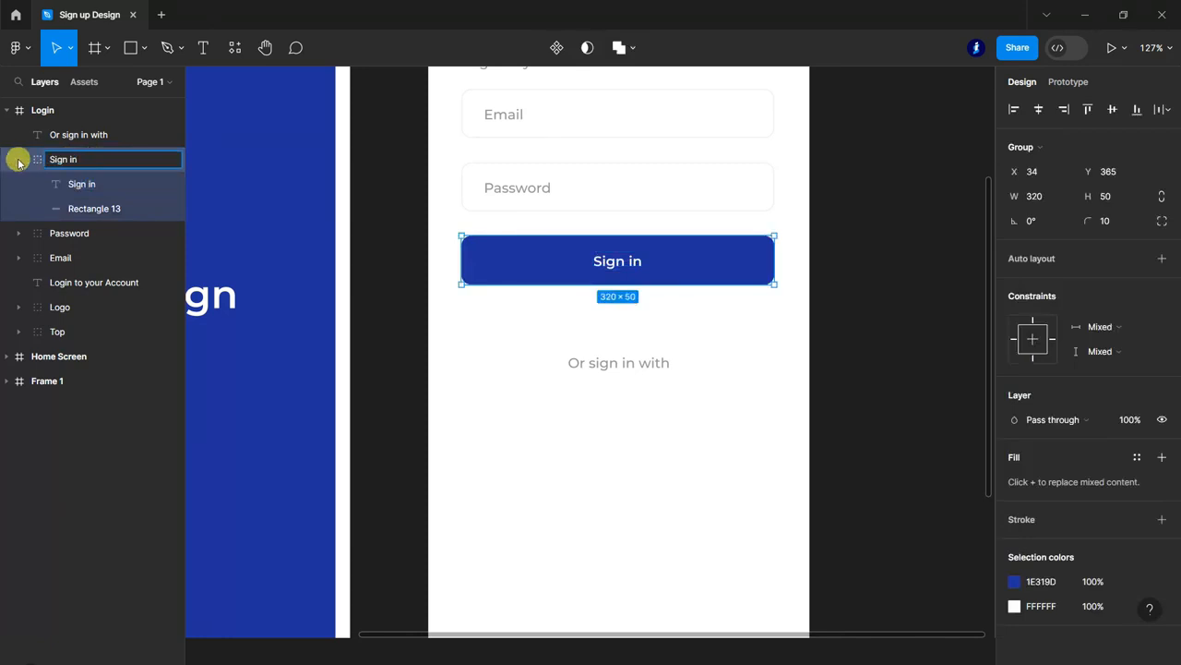
click(18, 162)
click(900, 230)
Step: Duplicate the Email field below the "Or sign in with" text and shrink the copy to about 99 px wide
click(179, 205)
drag(598, 114, 601, 454)
drag(767, 441, 559, 445)
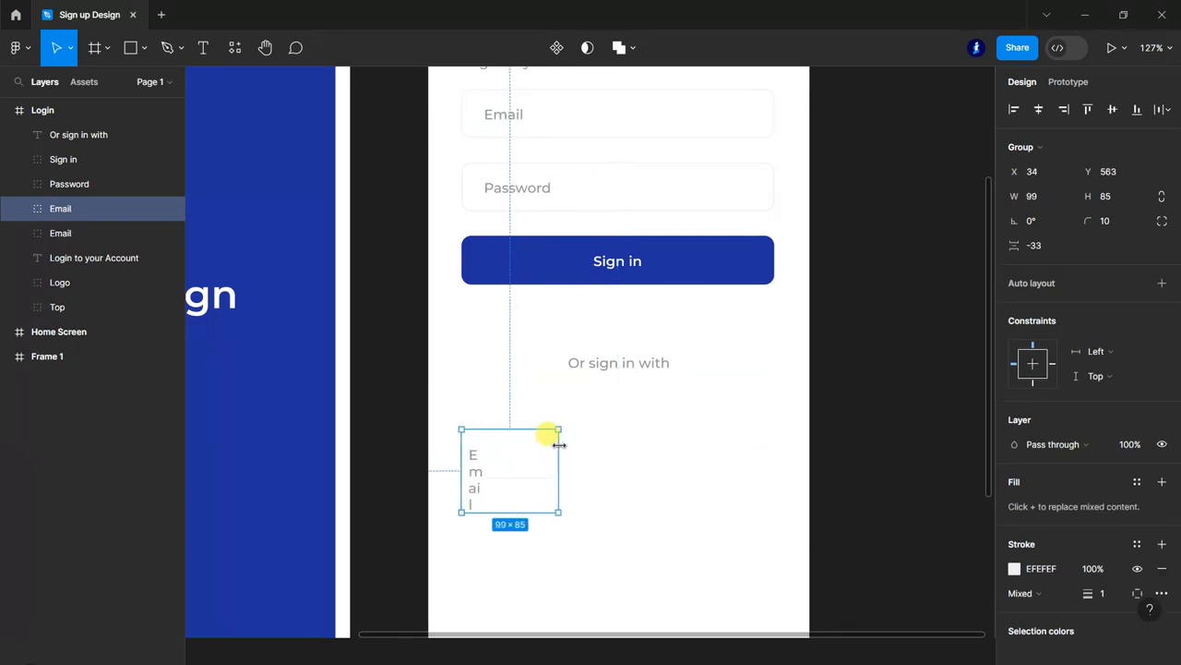
Step: Delete the Email text inside the narrowed field copy, keeping only its rectangle
click(19, 208)
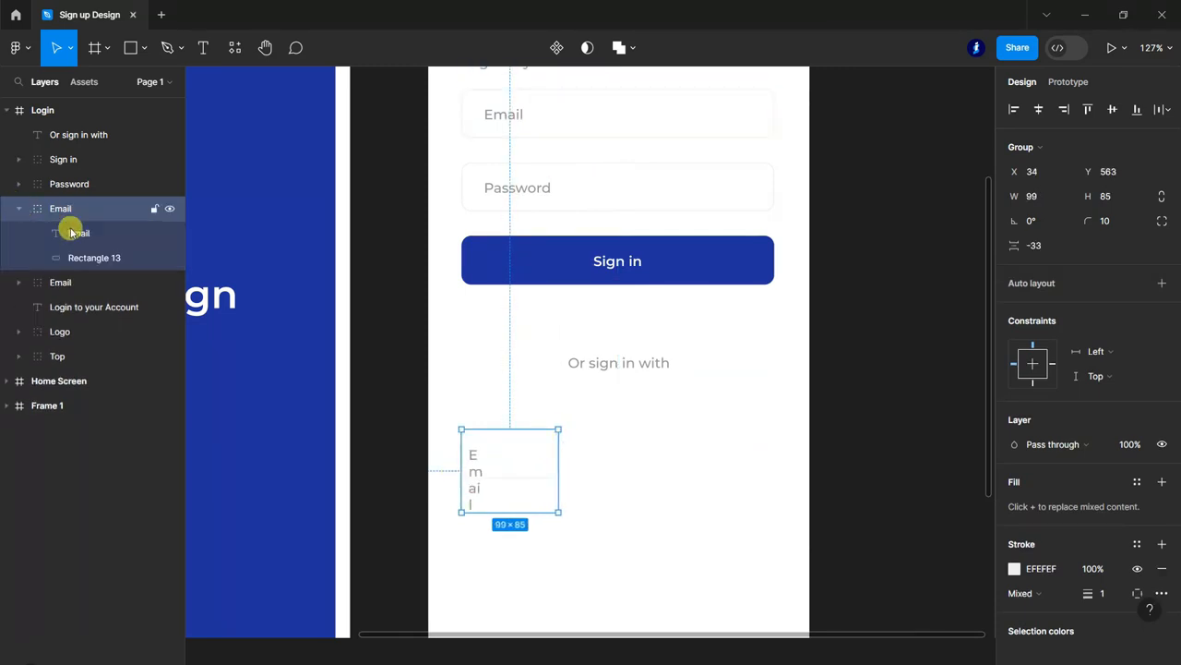
click(76, 233)
key(Delete)
Step: Move the copied Email group to the top of the Login frame's layers and set its width to 100
drag(57, 209, 98, 130)
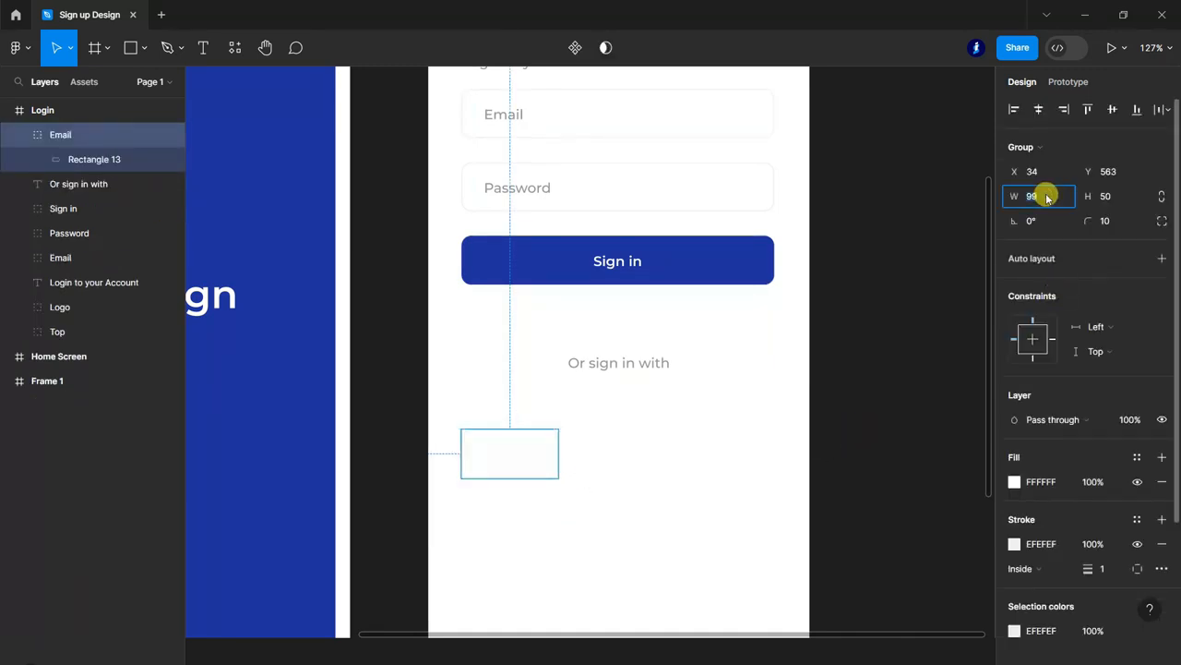
click(886, 369)
scroll(886, 370, down, 1)
scroll(711, 399, down, 2)
scroll(609, 362, up, 3)
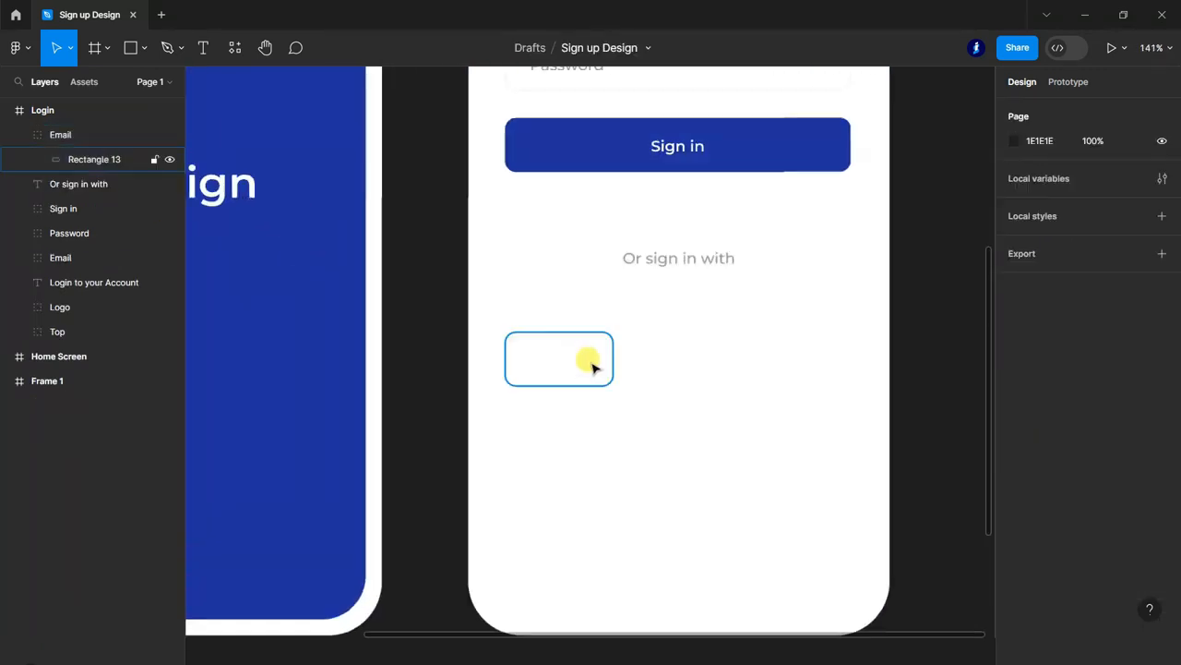
Step: Duplicate the small outlined rectangle twice in a row to its right, leaving 10 px gaps
click(549, 357)
drag(549, 356, 793, 352)
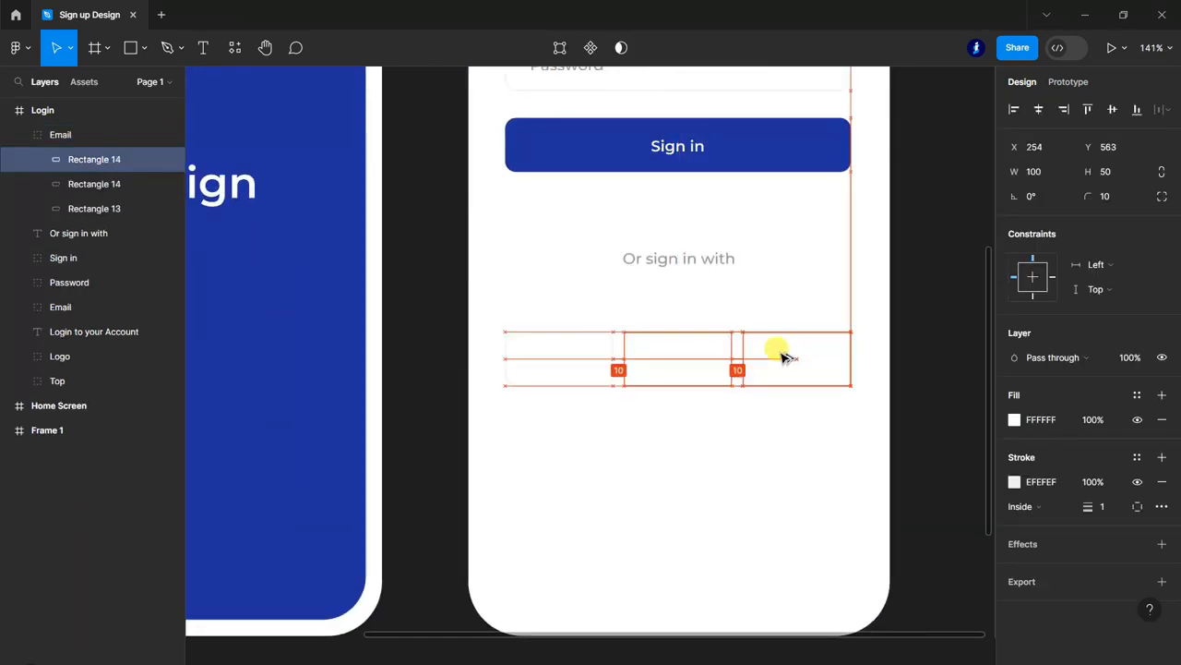
drag(782, 357, 785, 357)
click(917, 351)
Step: Rename the group of three small rectangles as Icon
scroll(747, 462, down, 5)
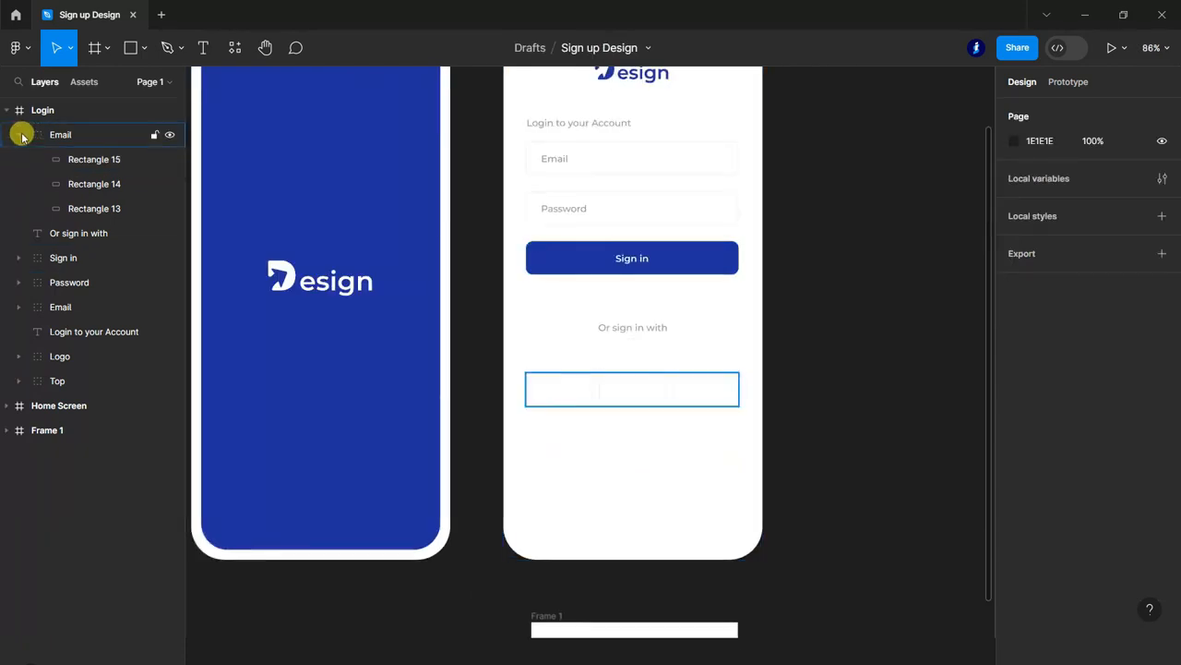
double_click(60, 136)
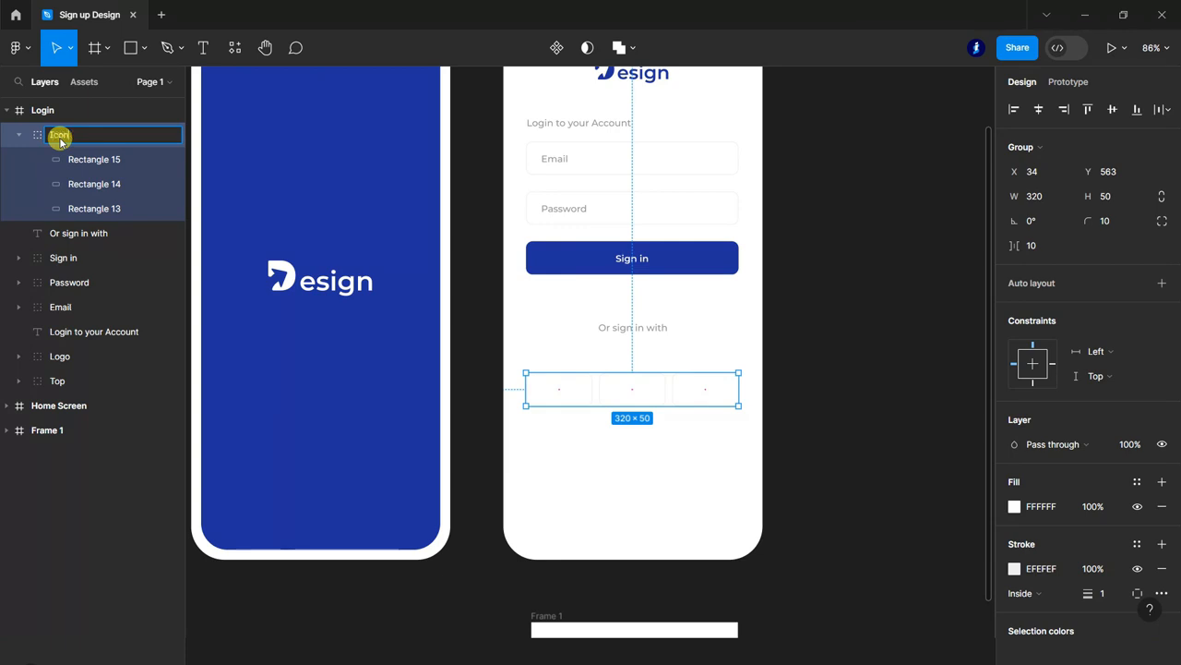
click(821, 430)
Step: Move the google icon from Frame 1 into the center of the first small box on the Login screen
click(19, 430)
scroll(554, 553, down, 2)
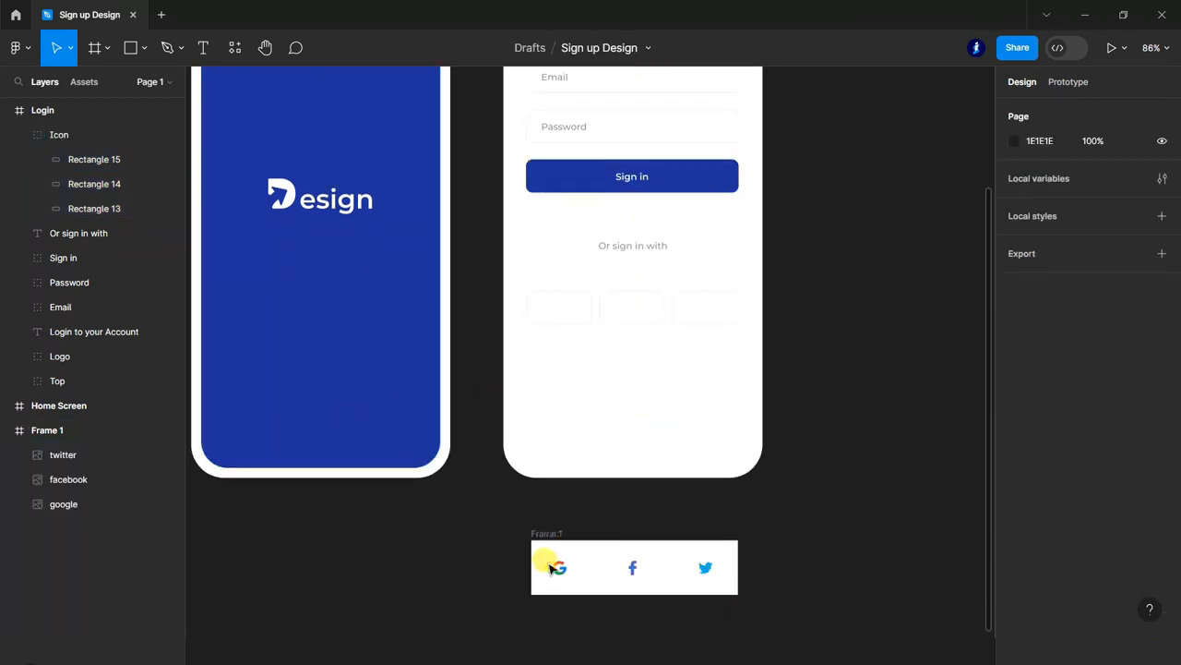
click(558, 568)
double_click(560, 570)
click(983, 240)
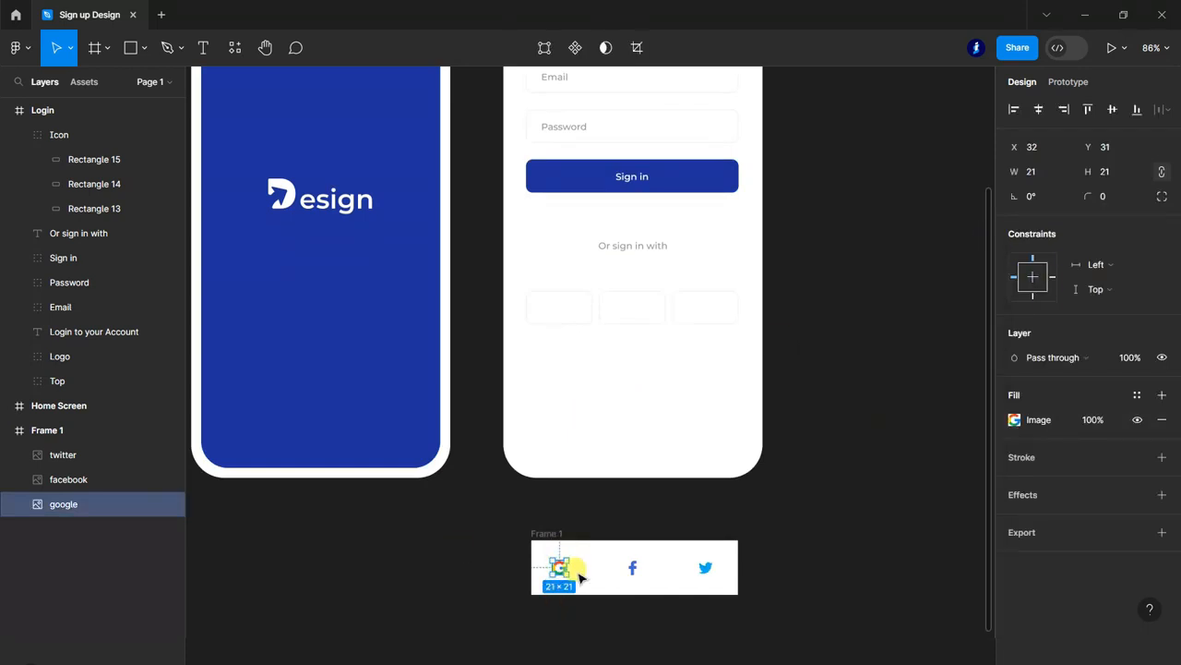
drag(561, 420, 556, 308)
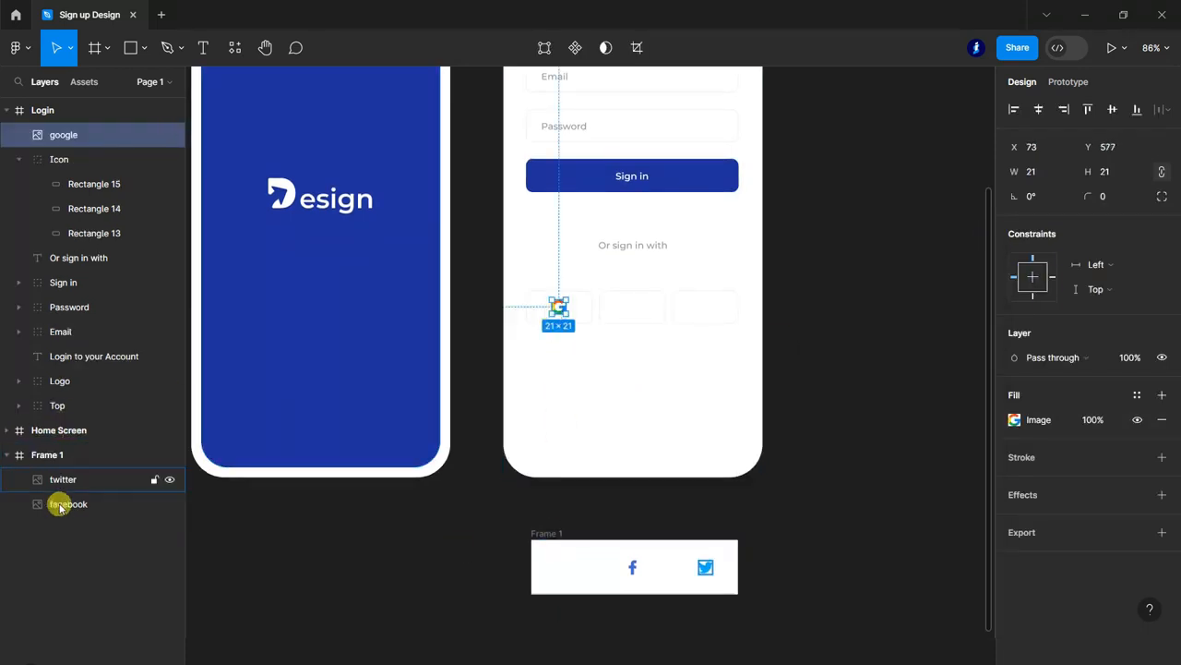
Step: Move the facebook and twitter icons from Frame 1 into the centers of the second and third small boxes on the Login screen
click(69, 504)
drag(636, 572, 633, 309)
click(707, 569)
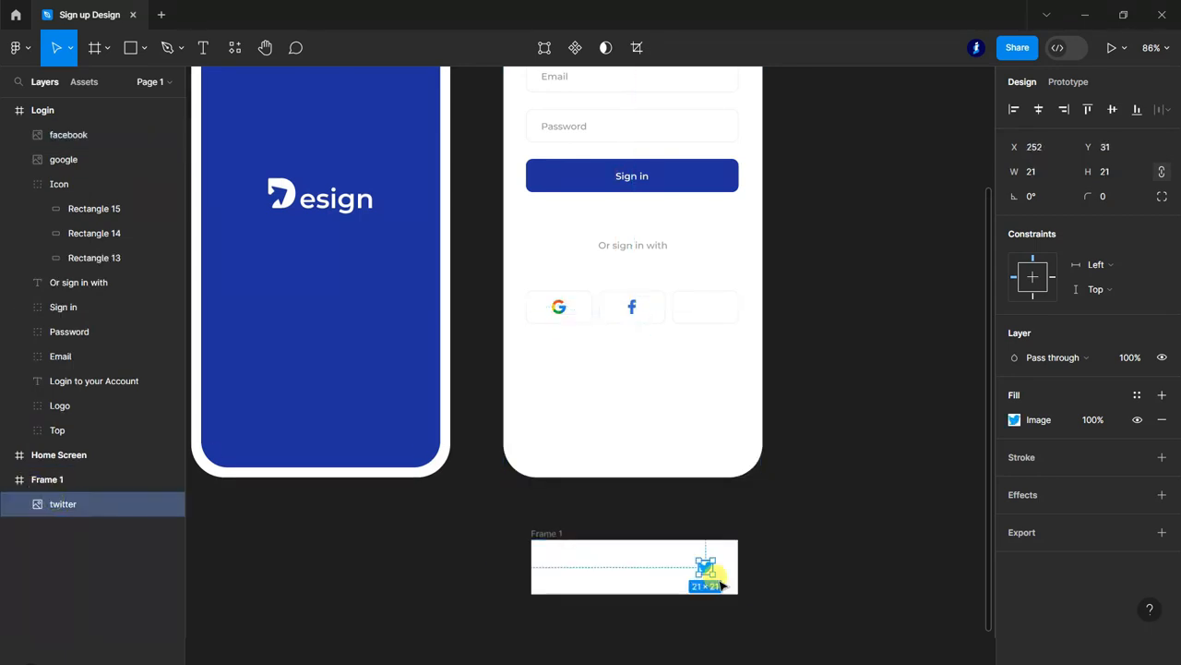
drag(709, 573, 705, 312)
Step: Delete the emptied Frame 1 below the Login screen
double_click(51, 506)
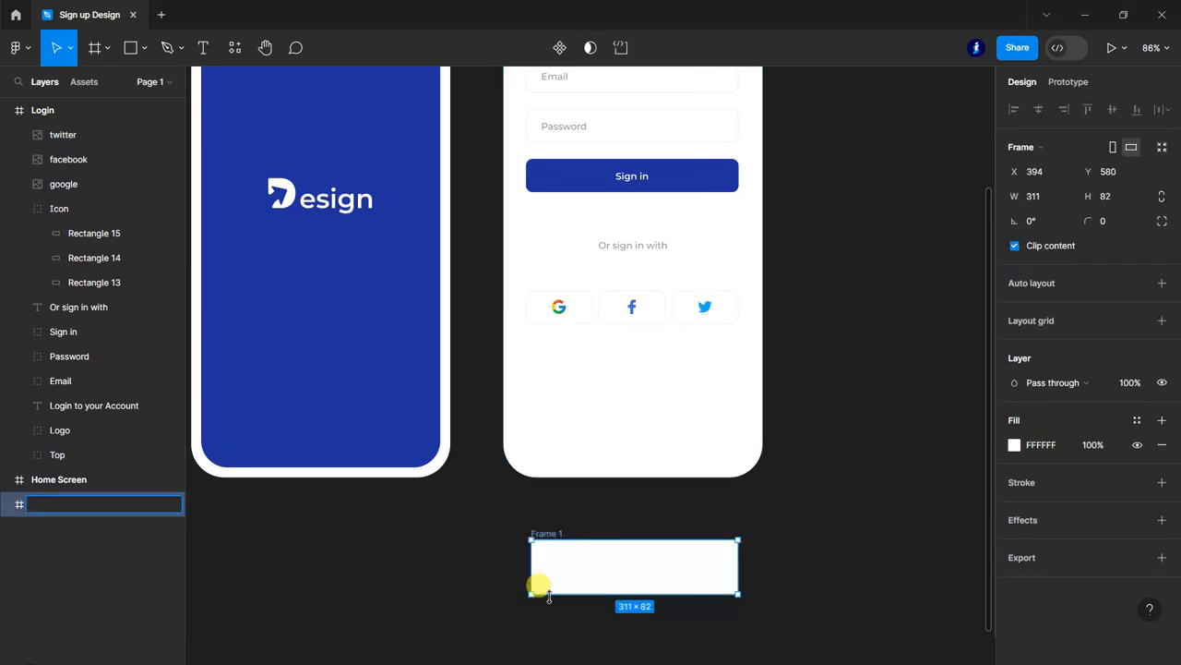
key(Escape)
key(Delete)
scroll(711, 268, up, 5)
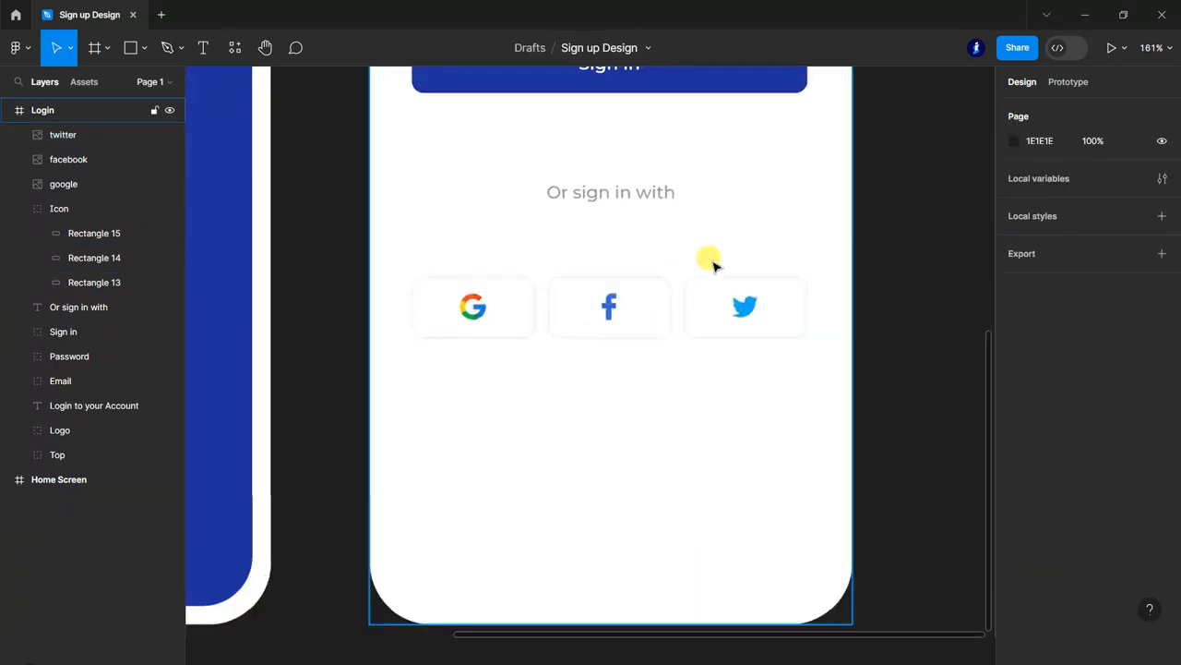
Step: Fine-tune the twitter and facebook icons within their boxes
mouse_move(750, 328)
mouse_down()
mouse_move(761, 319)
mouse_move(750, 318)
mouse_up()
drag(580, 316, 581, 316)
click(969, 399)
scroll(585, 475, down, 5)
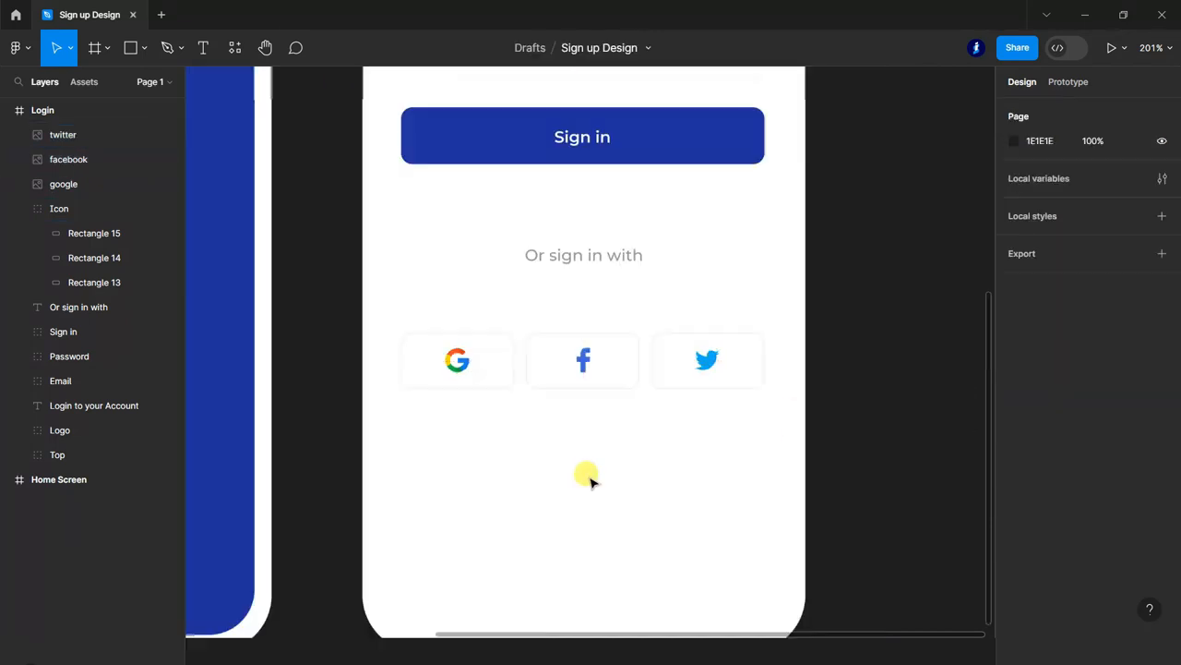
Step: Move the "Or sign in with" text down to Y 504 on the Login screen
click(603, 264)
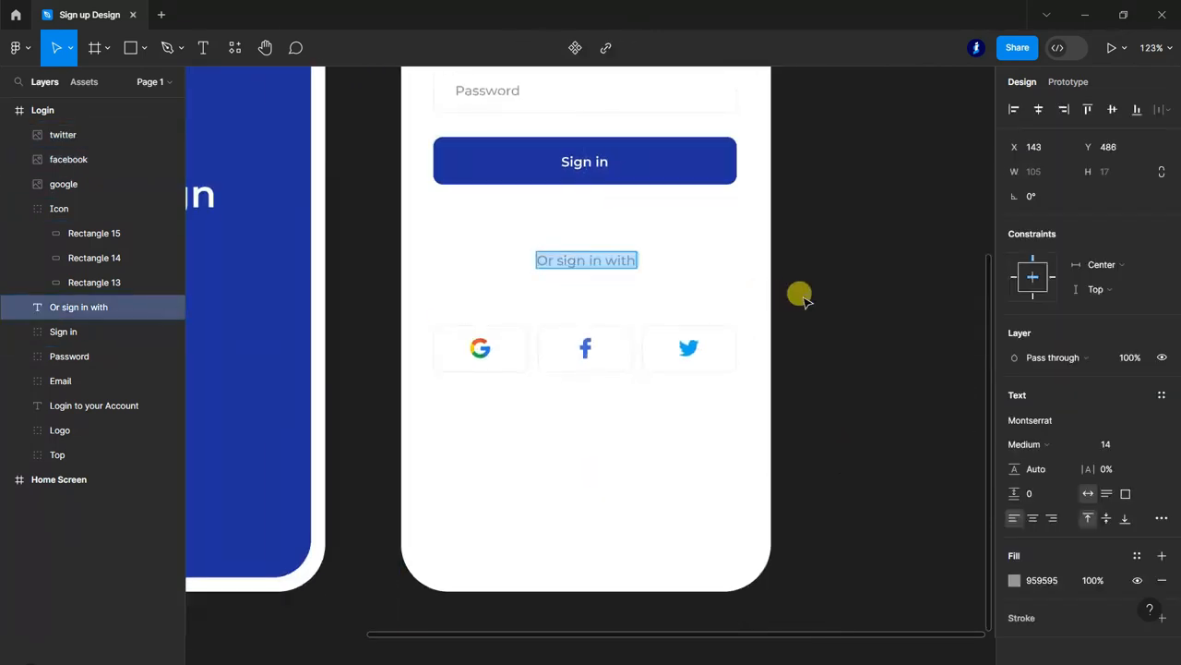
key(shift+Down)
key(Down)
key(Down)
key(Down)
key(Down)
key(Down)
scroll(859, 360, down, 1)
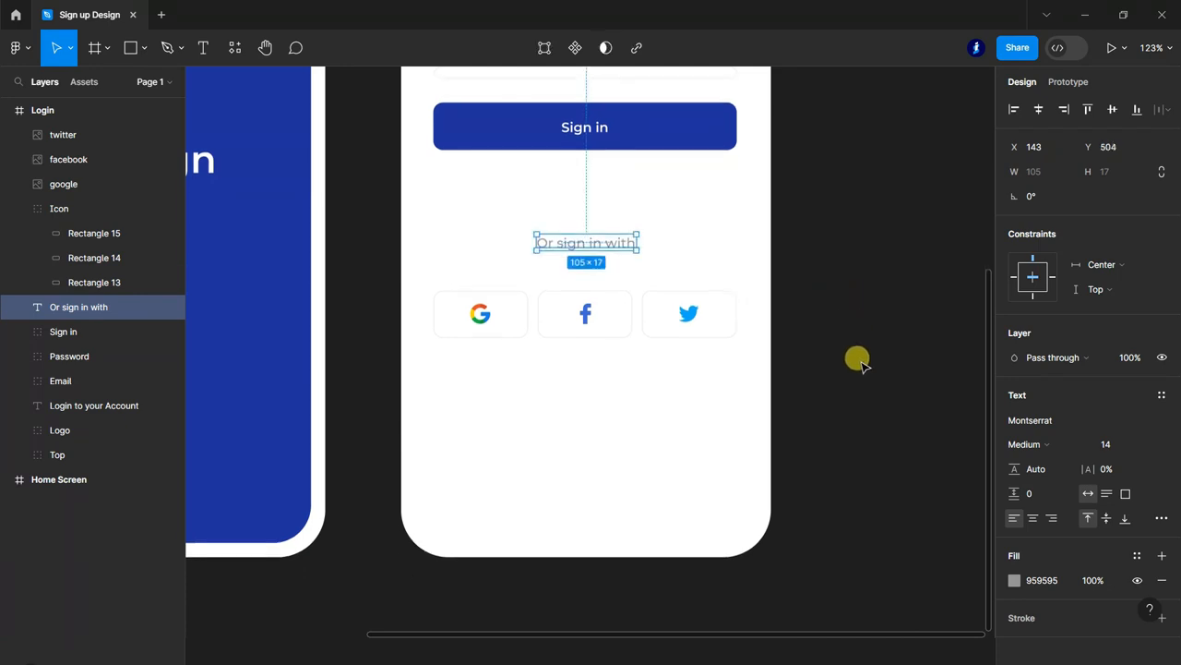
Step: Add the text "Don’t have an account? Sign up" below the social icons on the Login screen
click(203, 47)
scroll(564, 516, up, 4)
scroll(564, 508, down, 5)
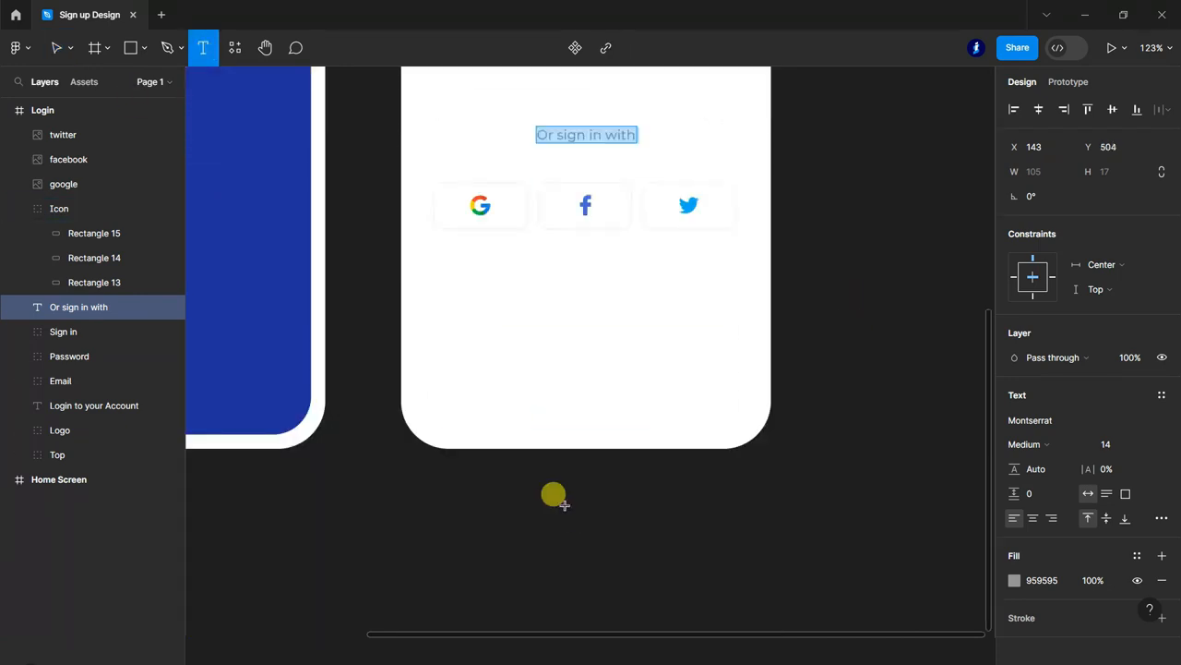
scroll(449, 308, up, 3)
click(451, 310)
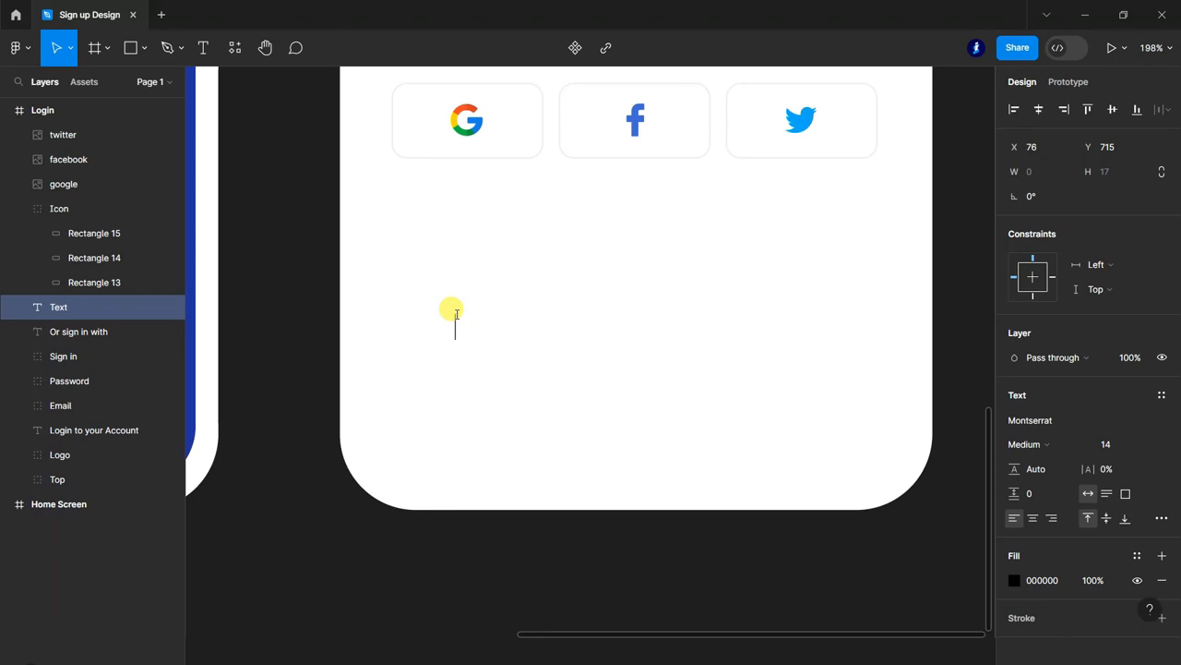
text(Don’t have an account? Sign up)
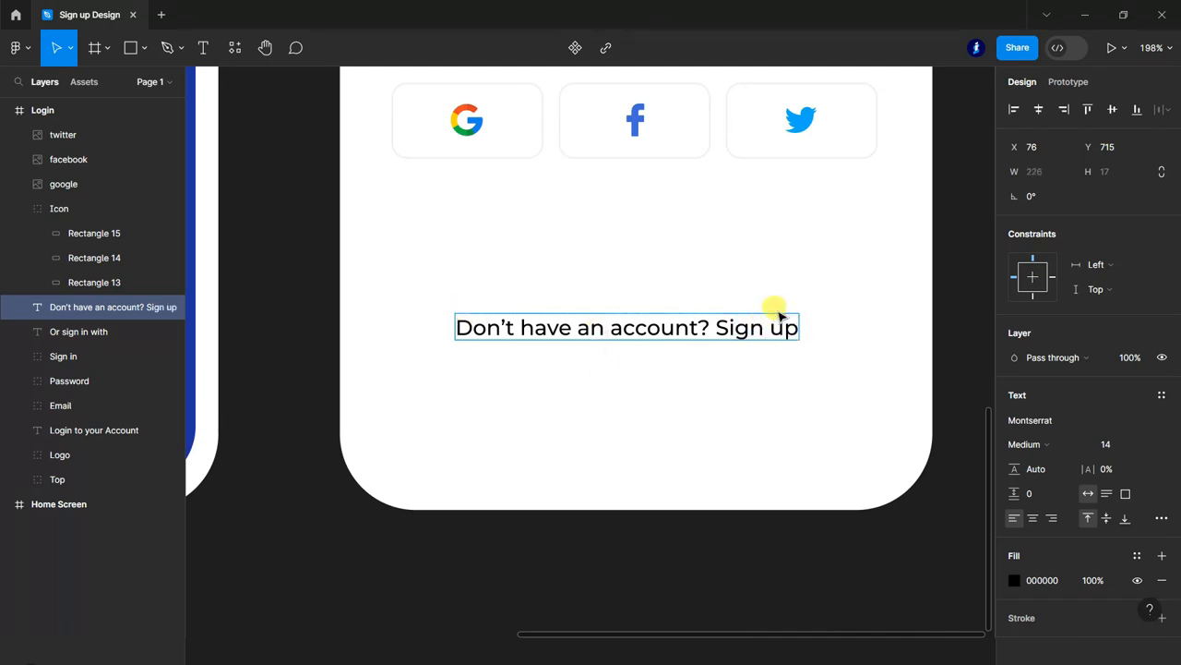
Step: Color the words "Sign up" in the new text line with the document blue 1E319D
key(shift+0)
scroll(701, 449, up, 1)
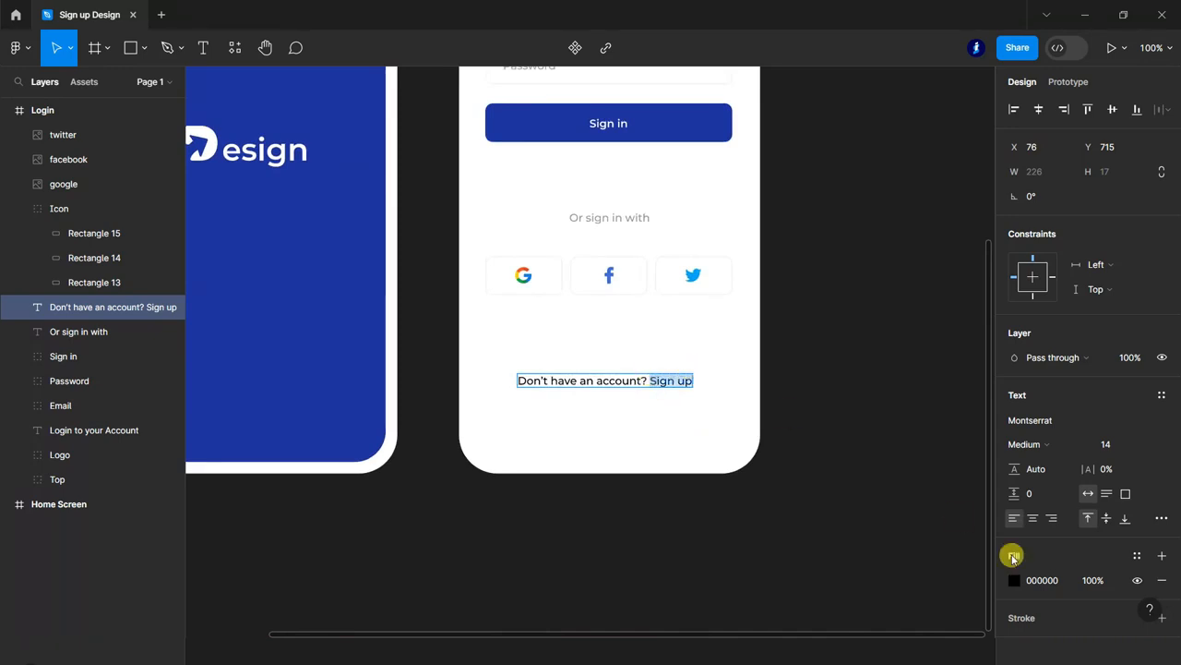
click(1014, 580)
click(848, 557)
click(980, 196)
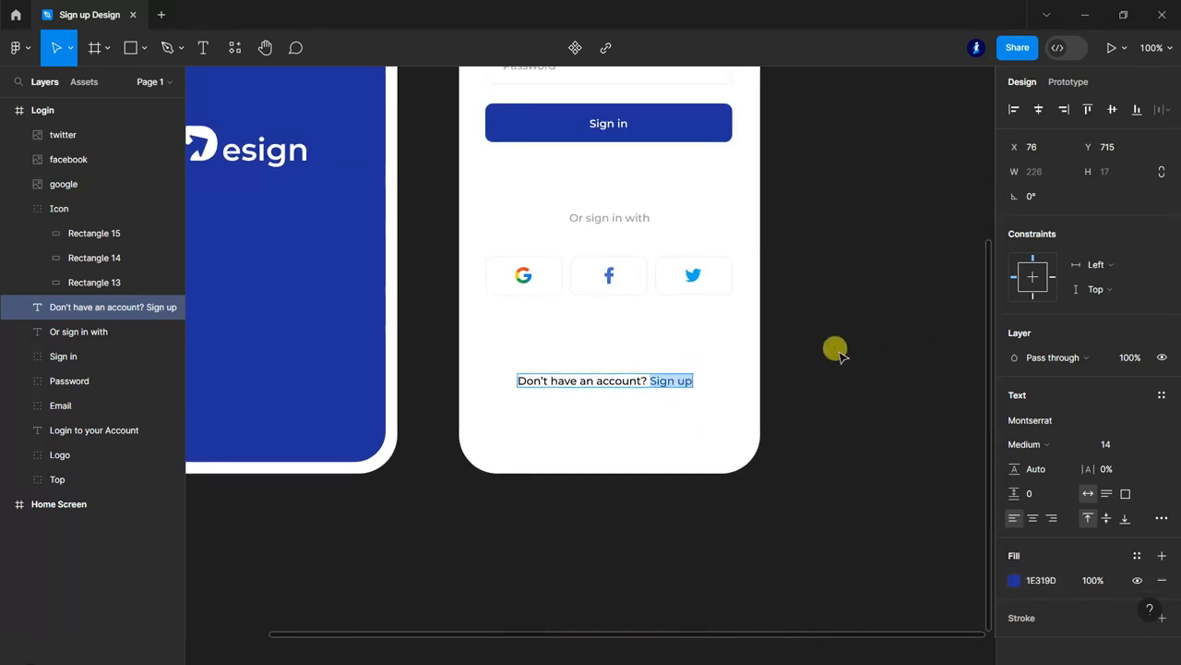
Step: Color "Don’t have an account?" with the document gray 959595 and center the whole line horizontally on the Login screen
scroll(651, 378, up, 5)
drag(637, 381, 388, 384)
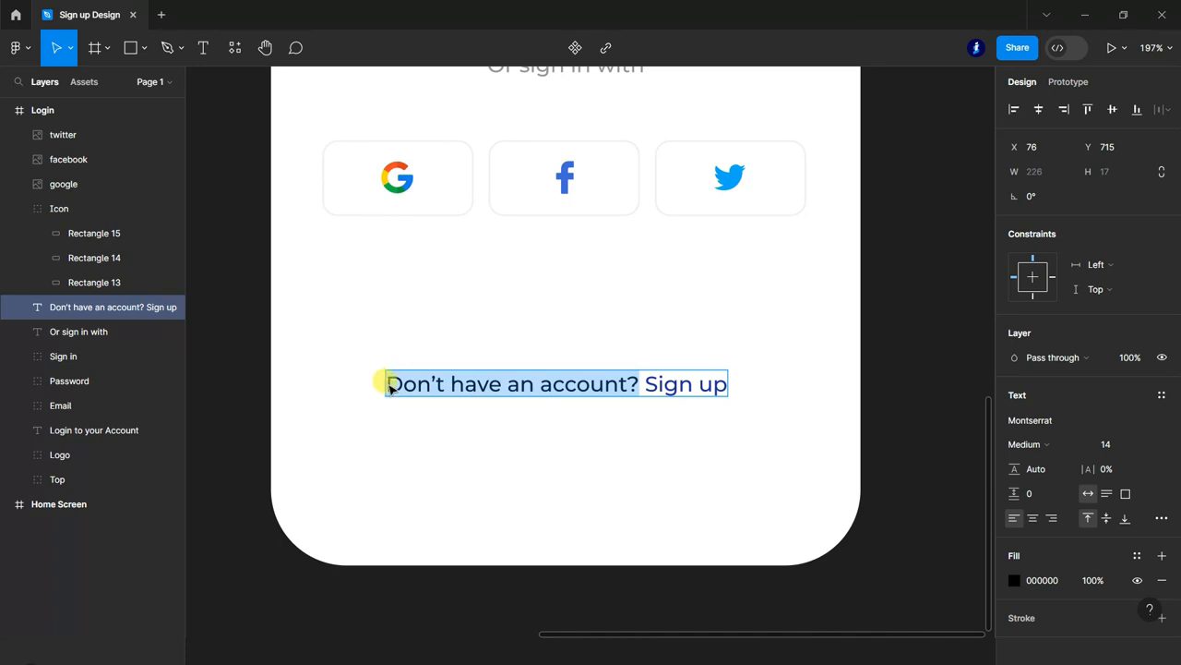
scroll(490, 390, up, 3)
click(1016, 580)
click(920, 560)
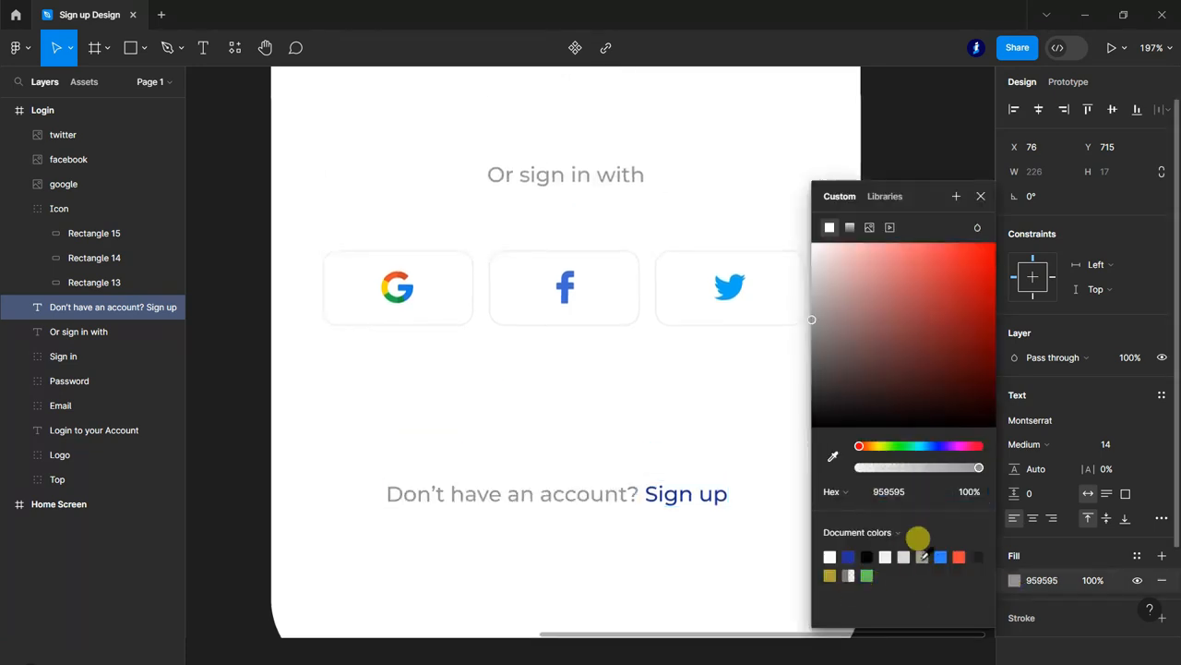
click(980, 196)
key(Escape)
click(936, 319)
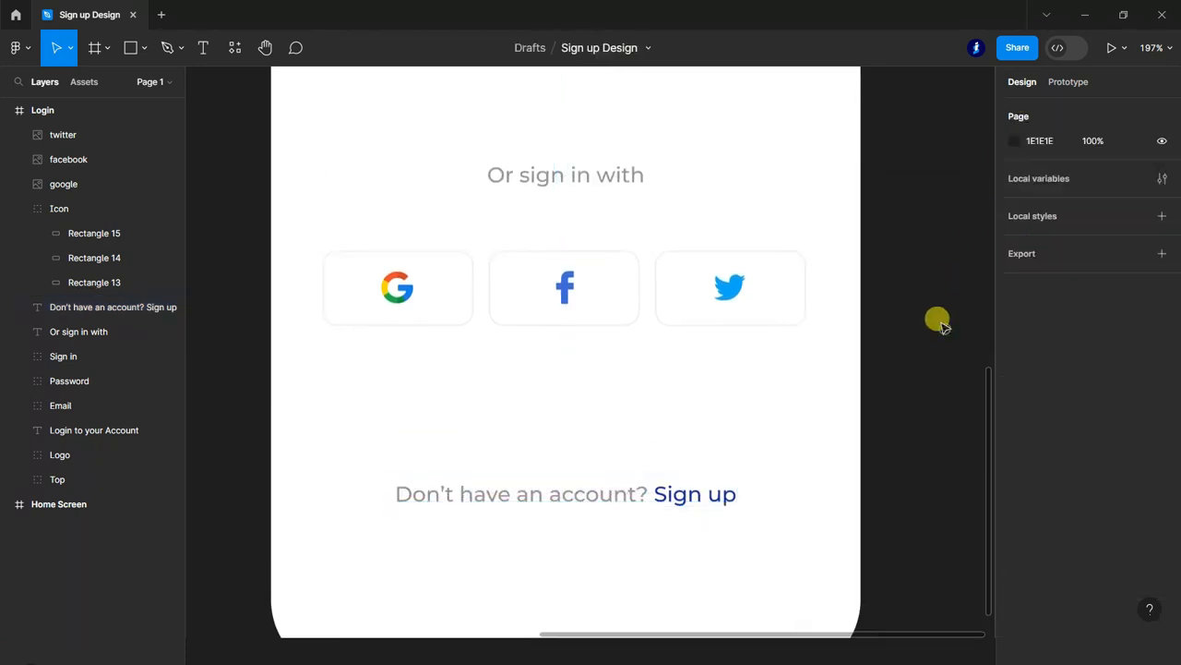
scroll(488, 498, down, 6)
scroll(786, 476, up, 1)
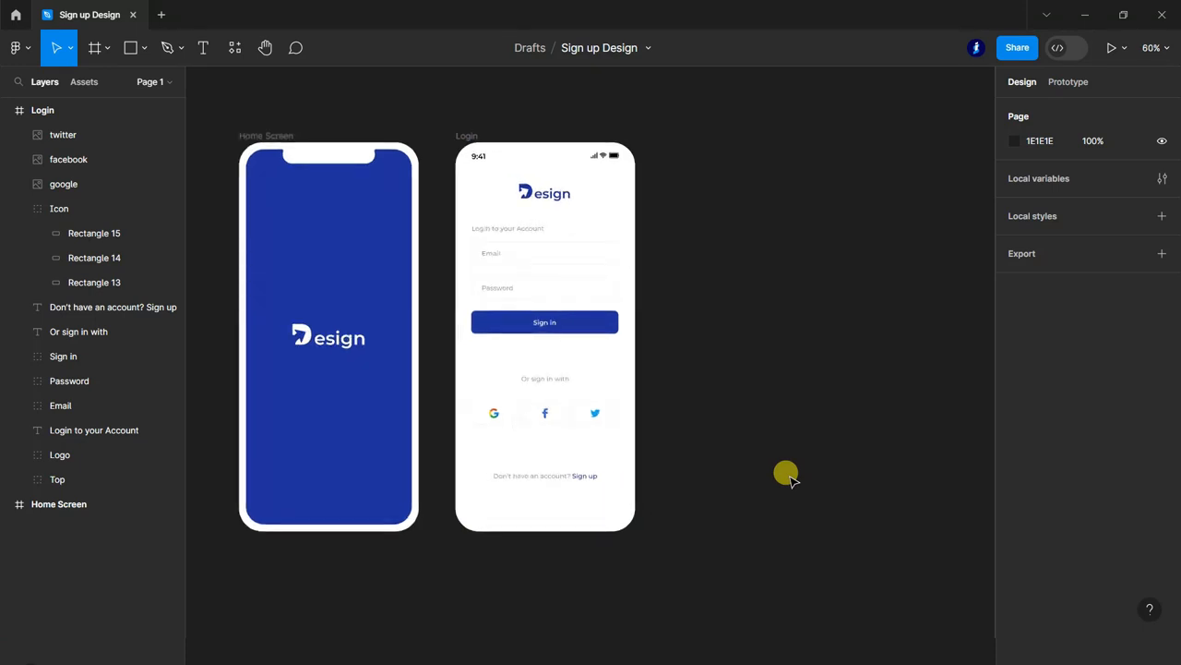
Step: Move the google, facebook and twitter layers into the Icon group, above its three rectangles
scroll(786, 476, up, 1)
click(20, 209)
click(55, 210)
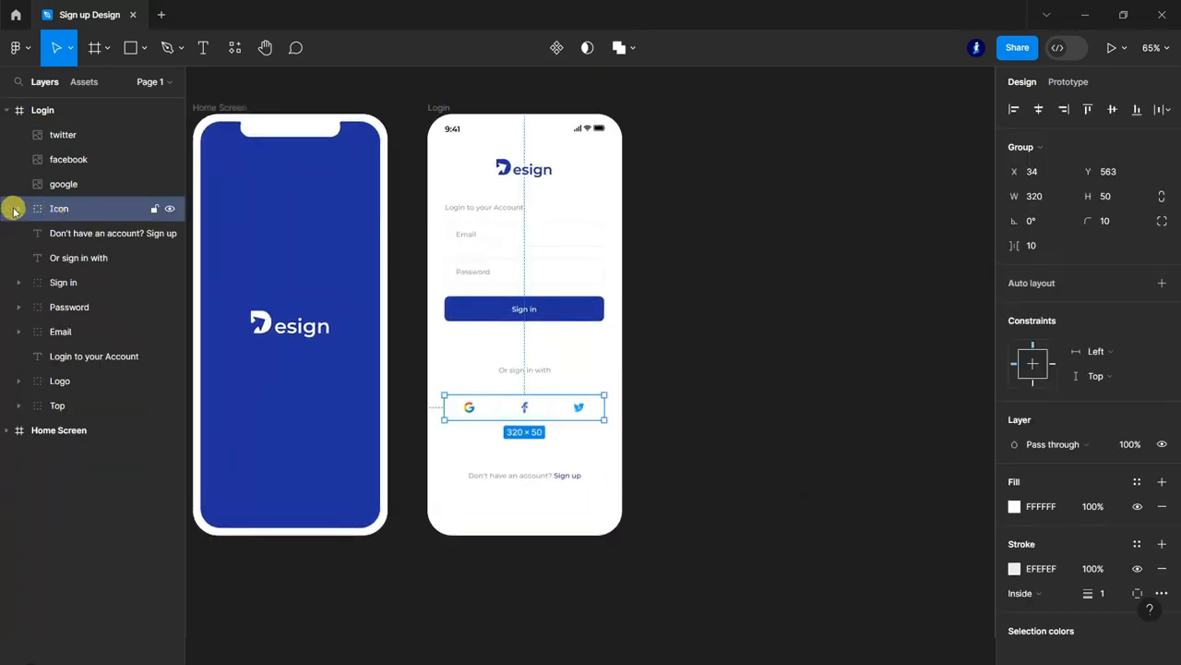
click(20, 208)
click(63, 183)
shift+click(93, 137)
drag(92, 138, 95, 225)
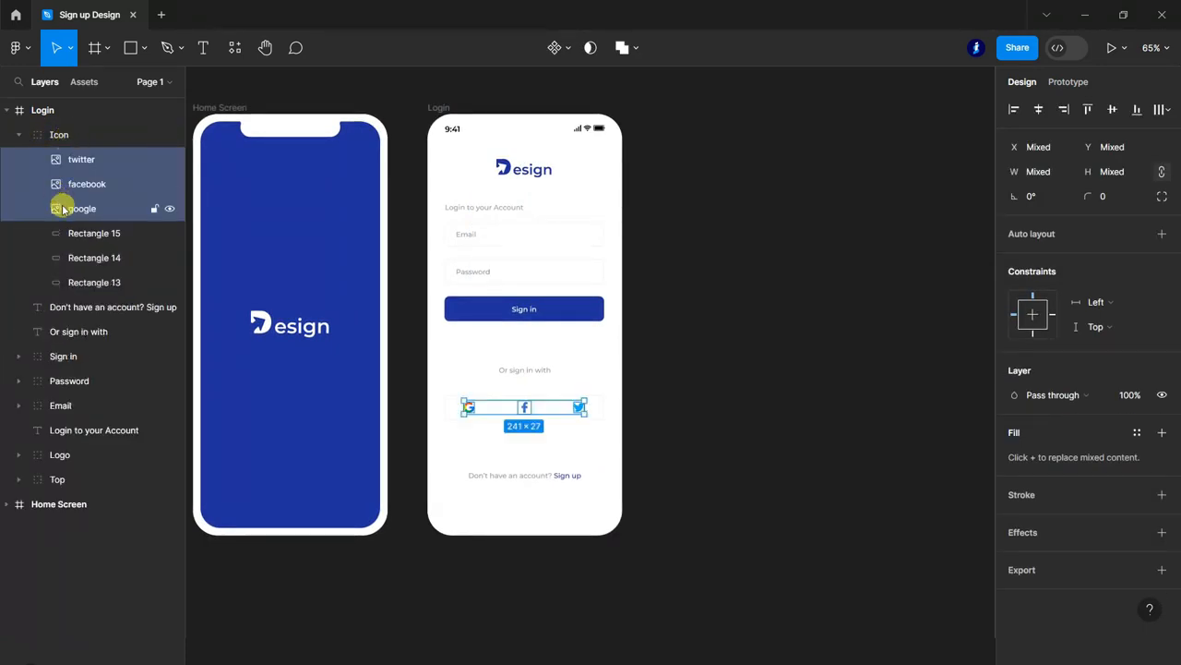
click(20, 135)
Step: Shift the "Don’t have an account? Sign up" line, the Icon group and the "Or sign in with" text further down the Login screen
click(59, 159)
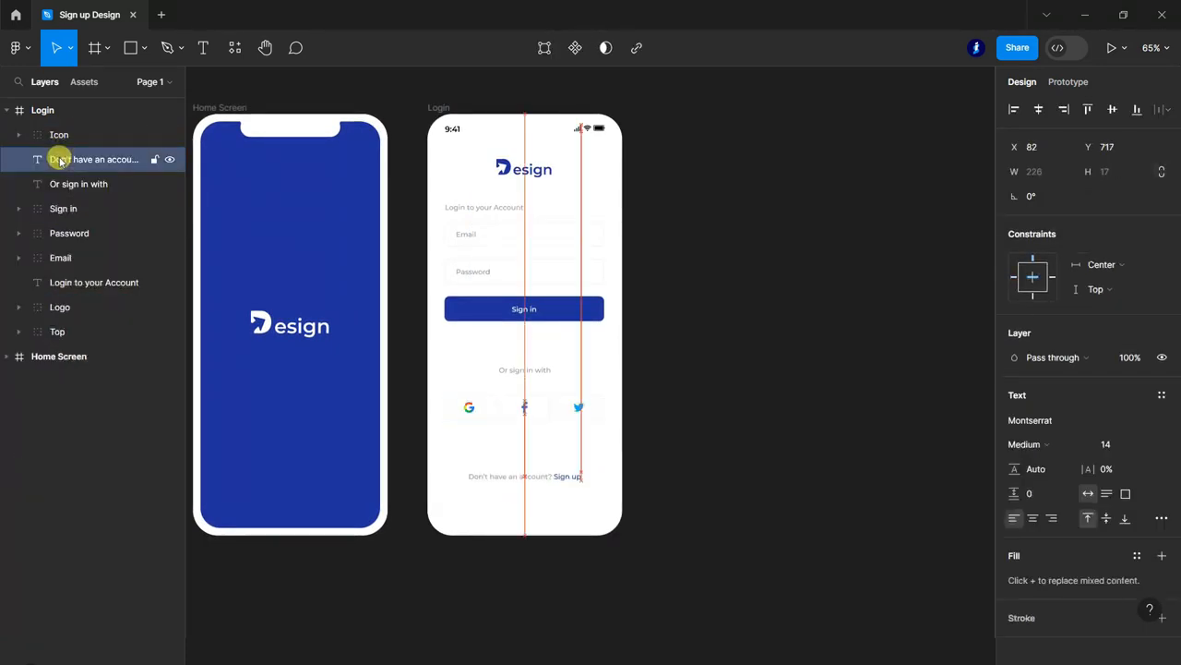
key(shift+Down)
key(shift+Down)
click(37, 135)
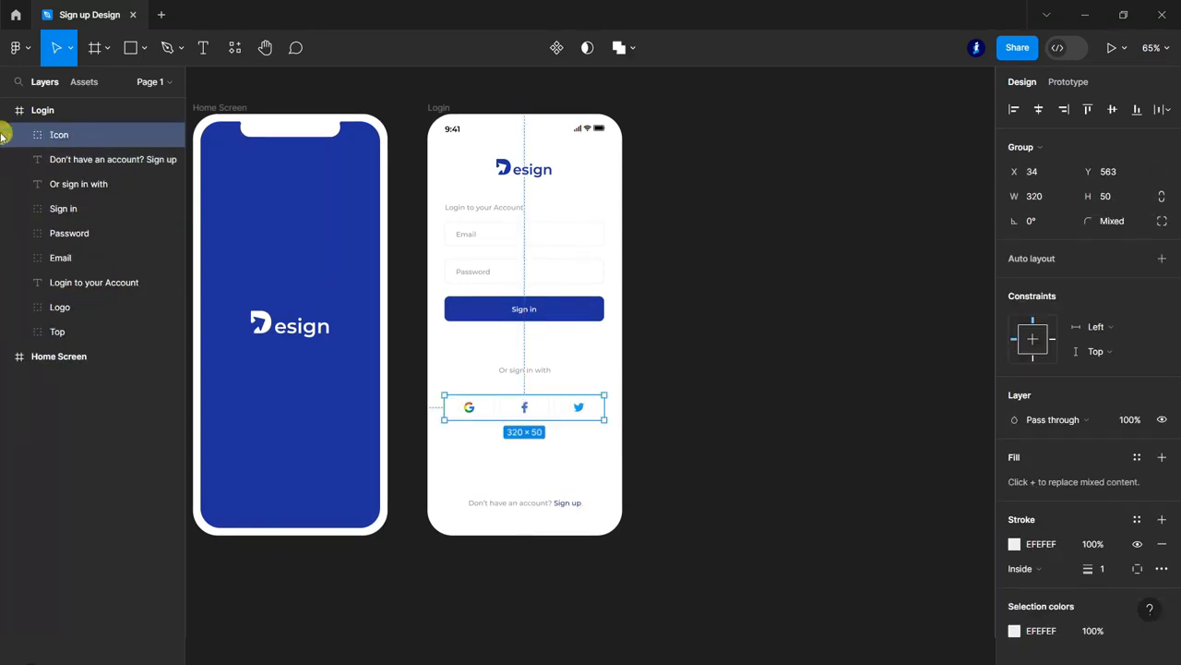
shift+click(13, 184)
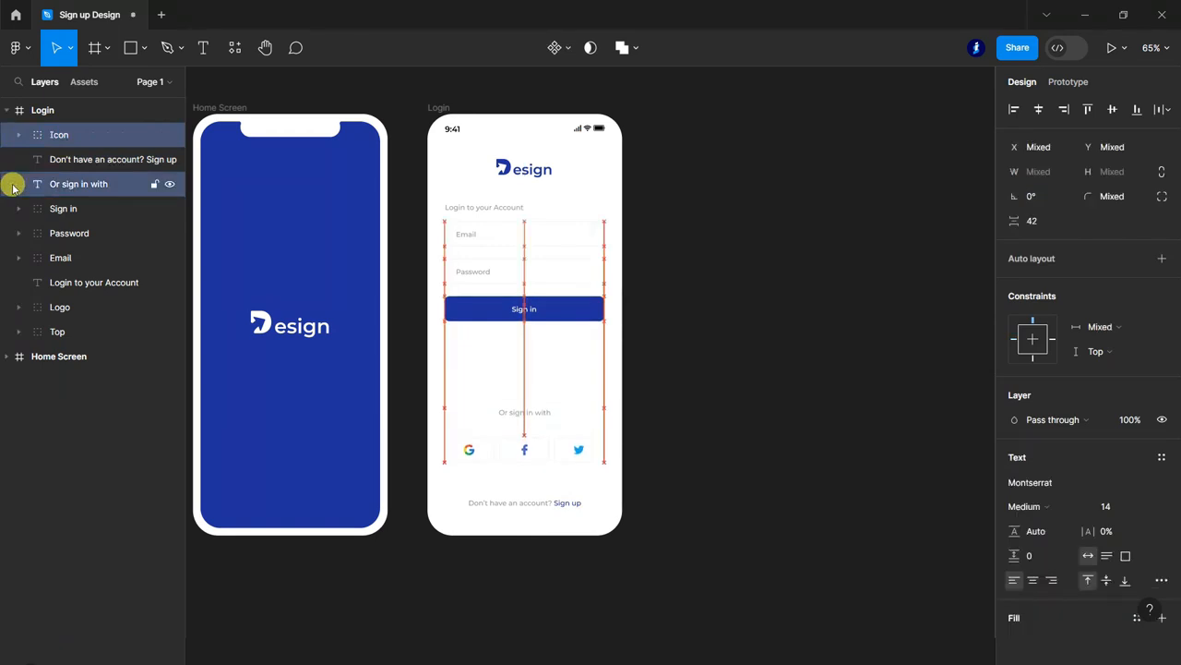
Step: Shift the Sign in, Password and Email groups together with the "Login to your Account" text 30 px down
click(98, 210)
shift+click(99, 234)
shift+click(107, 256)
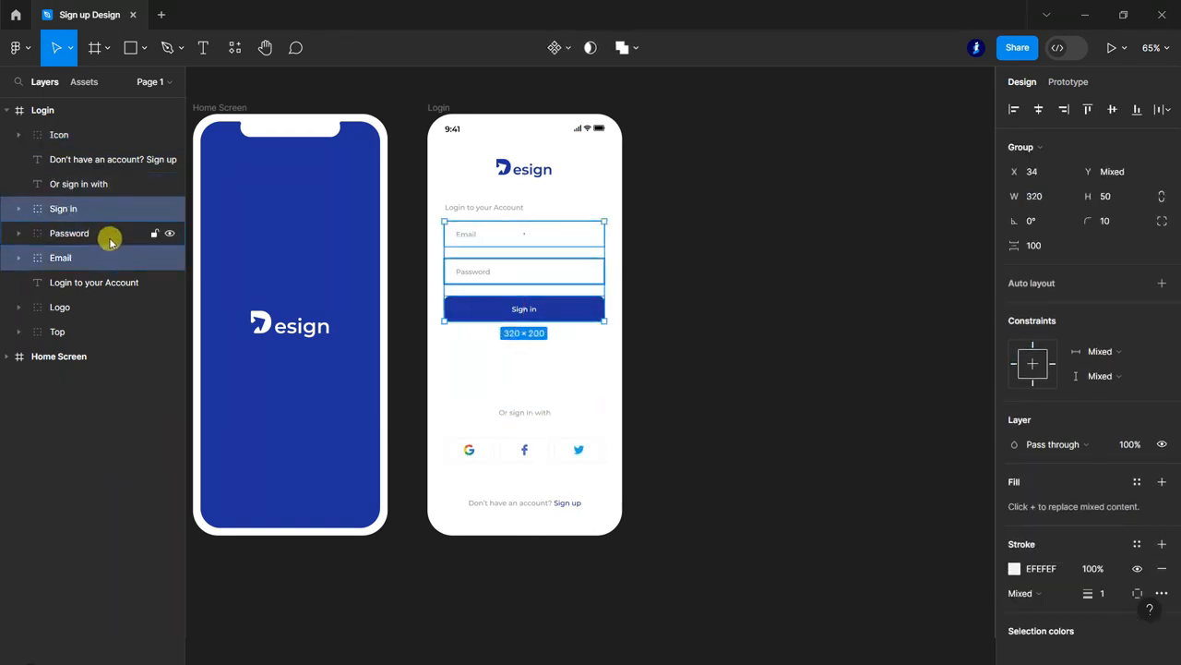
shift+click(132, 283)
key(shift+Down)
key(shift+Down)
key(shift+Down)
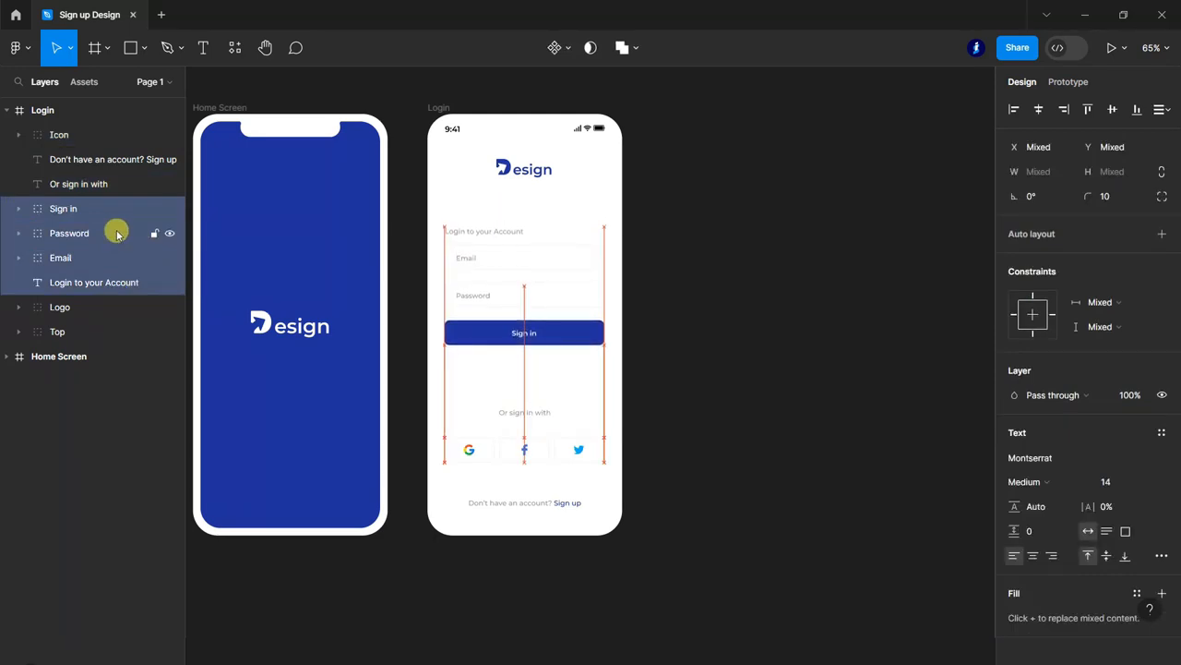
Step: Check the Login screen's spacing and its alignment against the frame's four-column layout grid, leaving the grid hidden
click(719, 424)
scroll(335, 369, down, 2)
scroll(839, 453, up, 4)
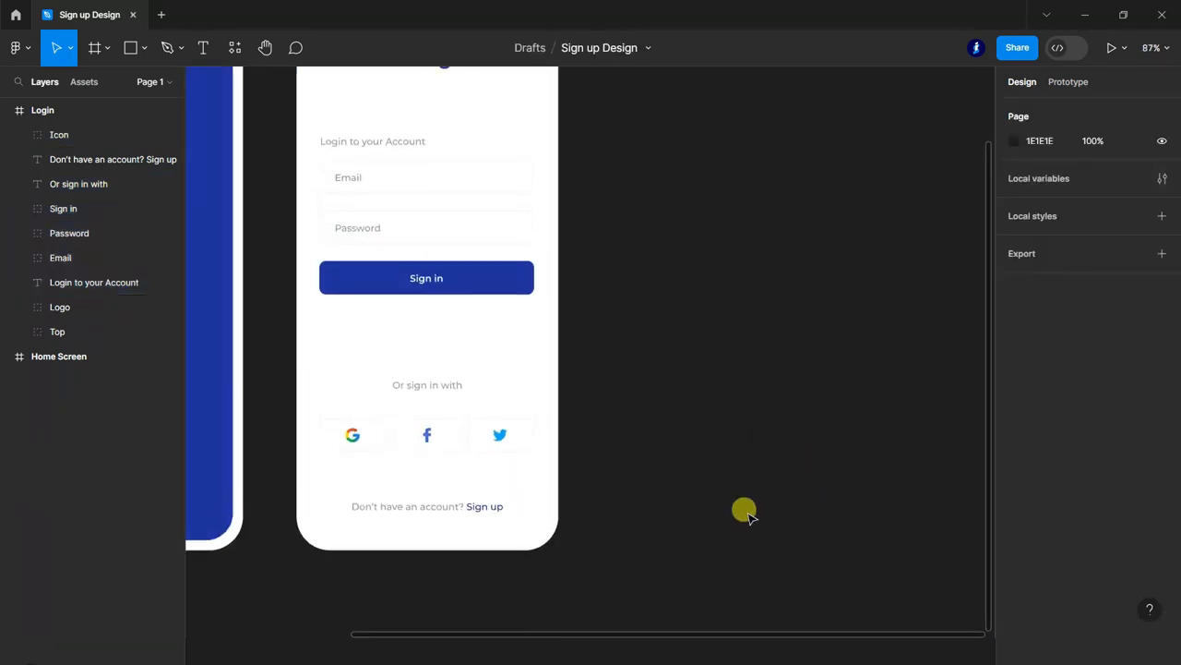
scroll(747, 513, up, 2)
scroll(748, 513, down, 1)
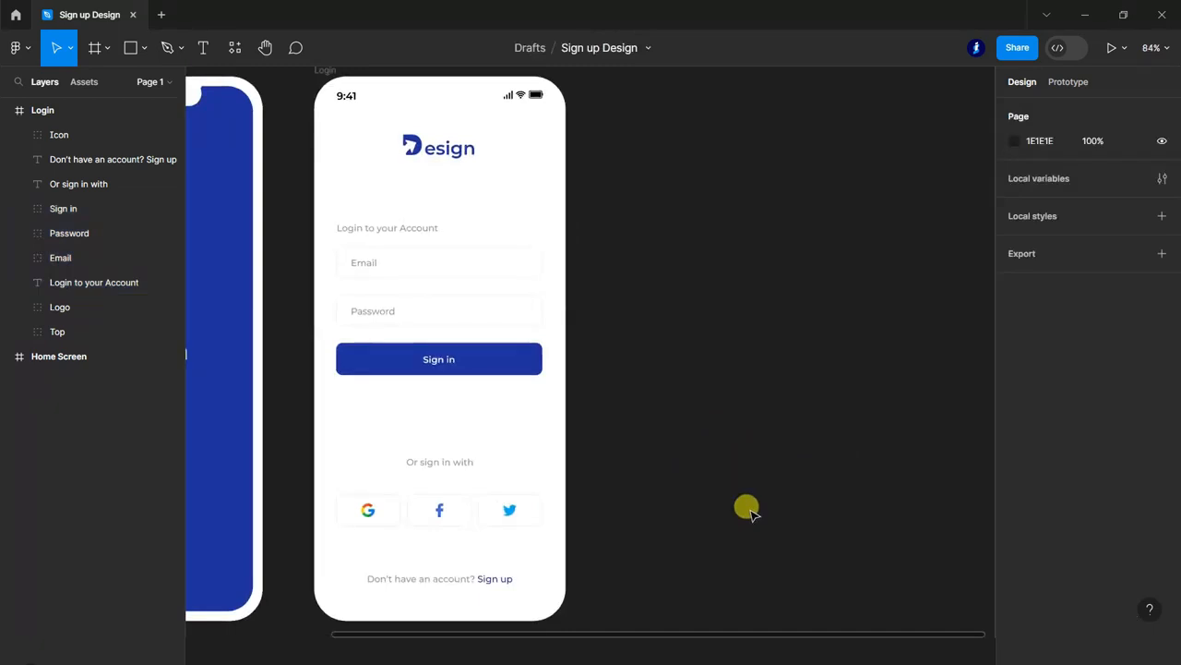
click(42, 110)
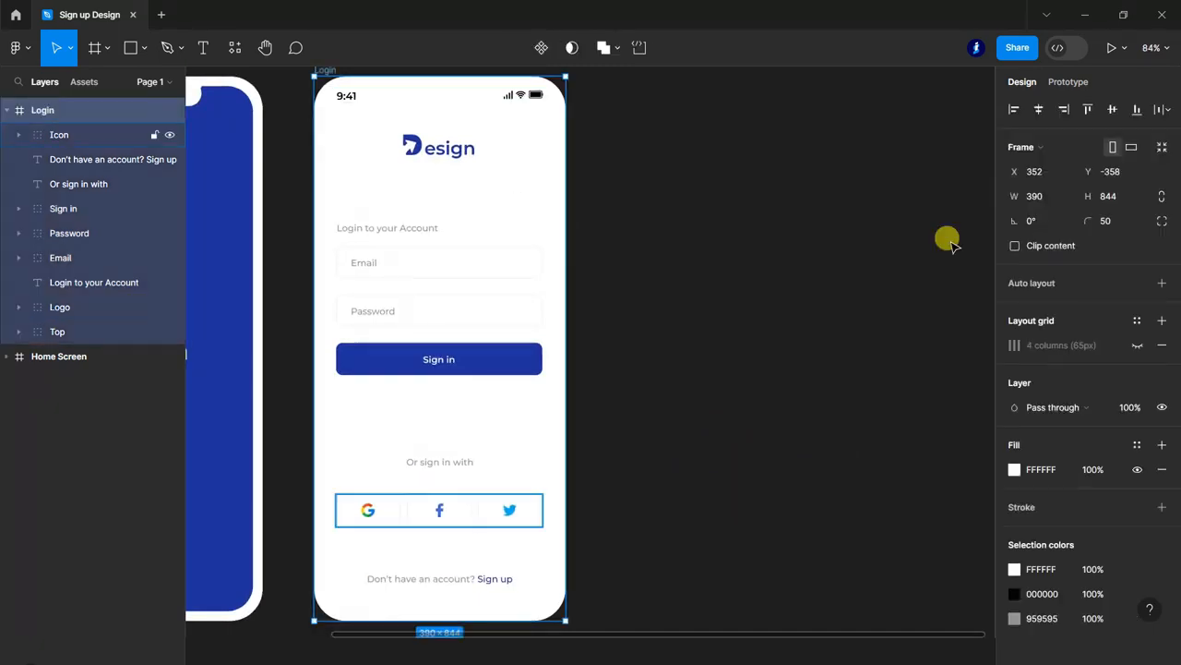
click(1137, 345)
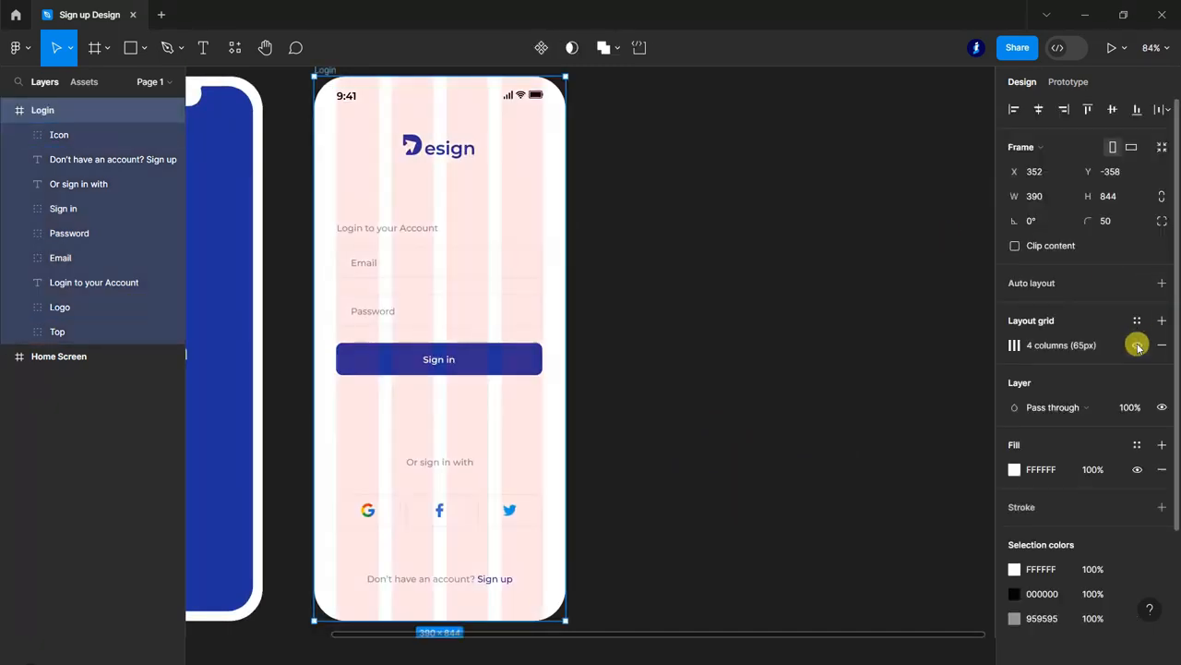
click(1137, 345)
Step: Duplicate the Login frame and place the copy to its right at X 822, with an 80 px gap
click(9, 110)
scroll(411, 222, down, 5)
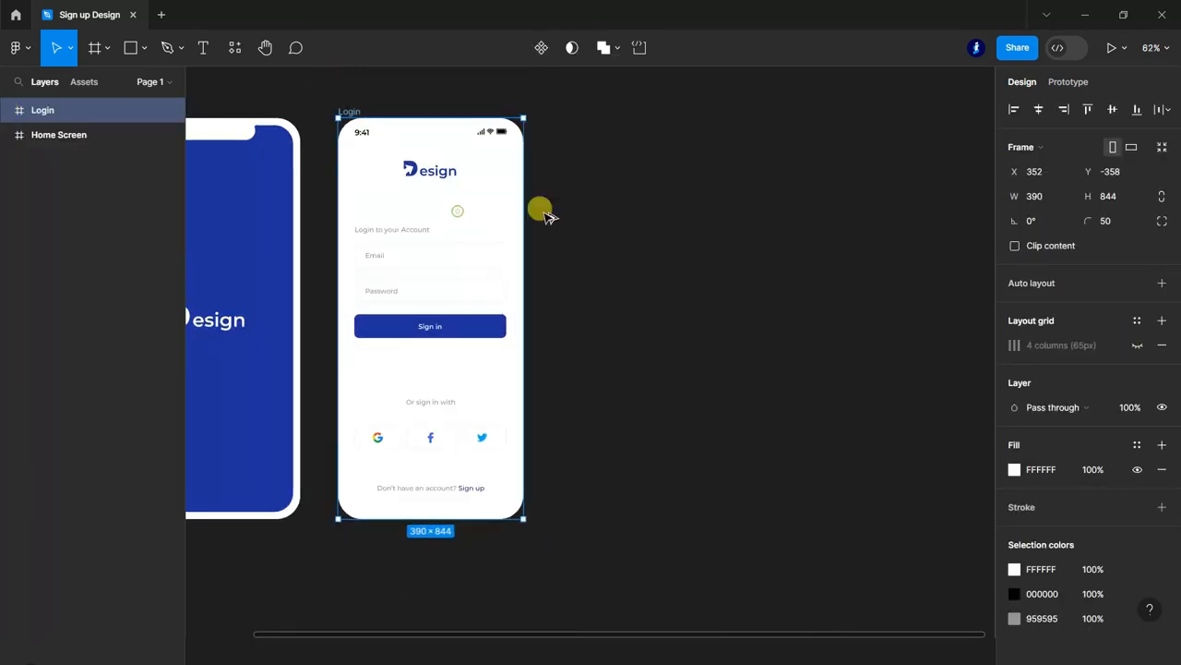
key(ctrl+d)
drag(668, 211, 681, 216)
scroll(831, 241, up, 1)
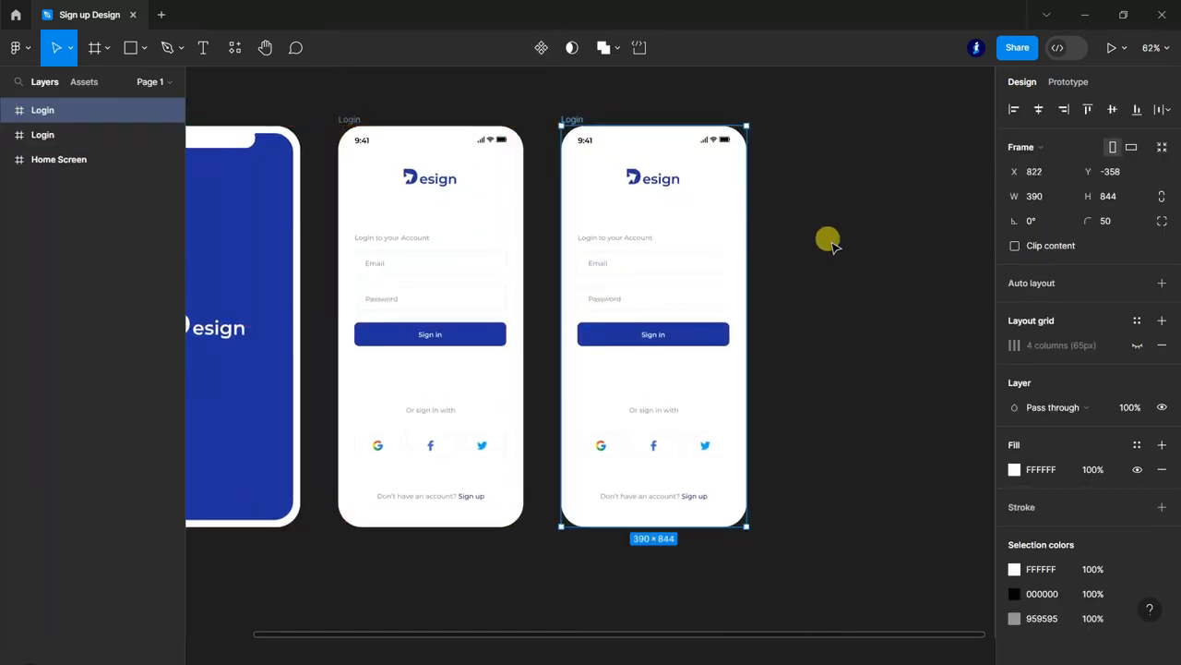
scroll(831, 241, up, 1)
scroll(841, 301, down, 1)
scroll(841, 301, up, 1)
click(842, 302)
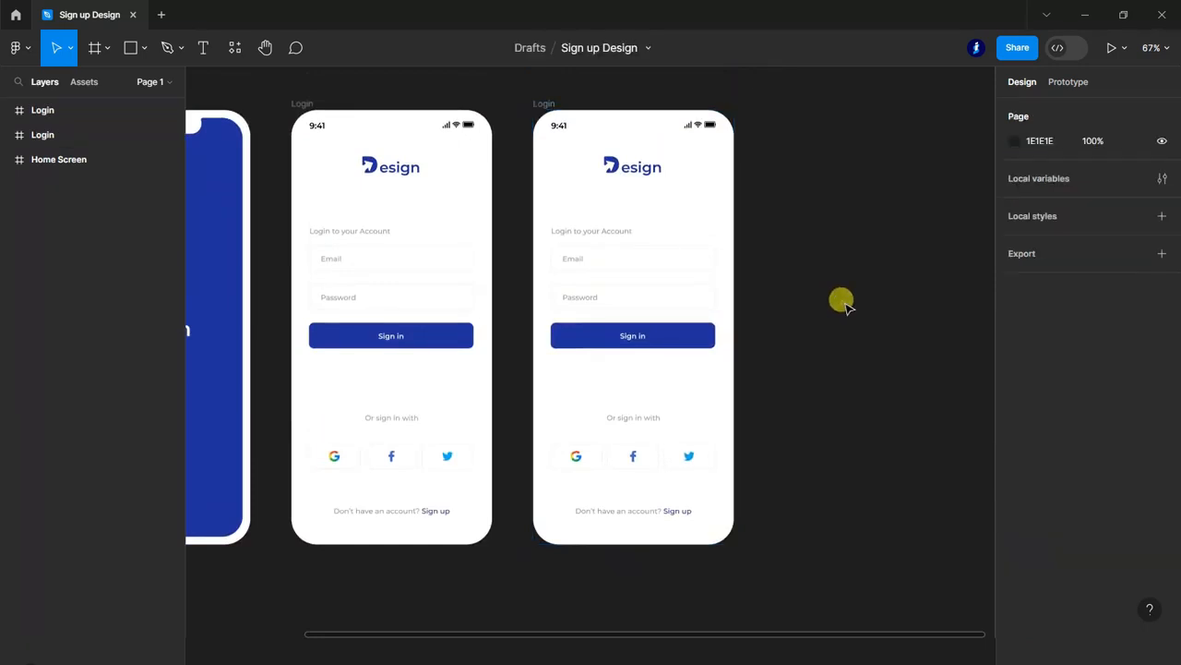
Step: Rename the duplicated frame as Sign up and delete its "Don’t have an account? Sign up" text
double_click(44, 111)
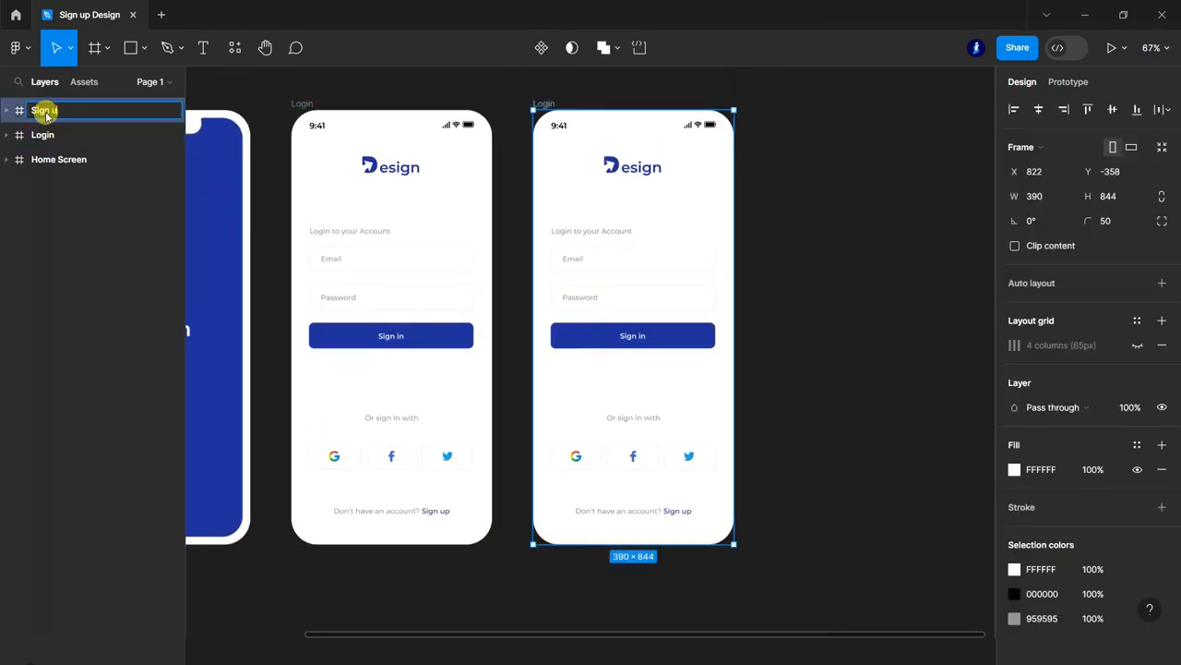
click(801, 287)
scroll(813, 294, down, 1)
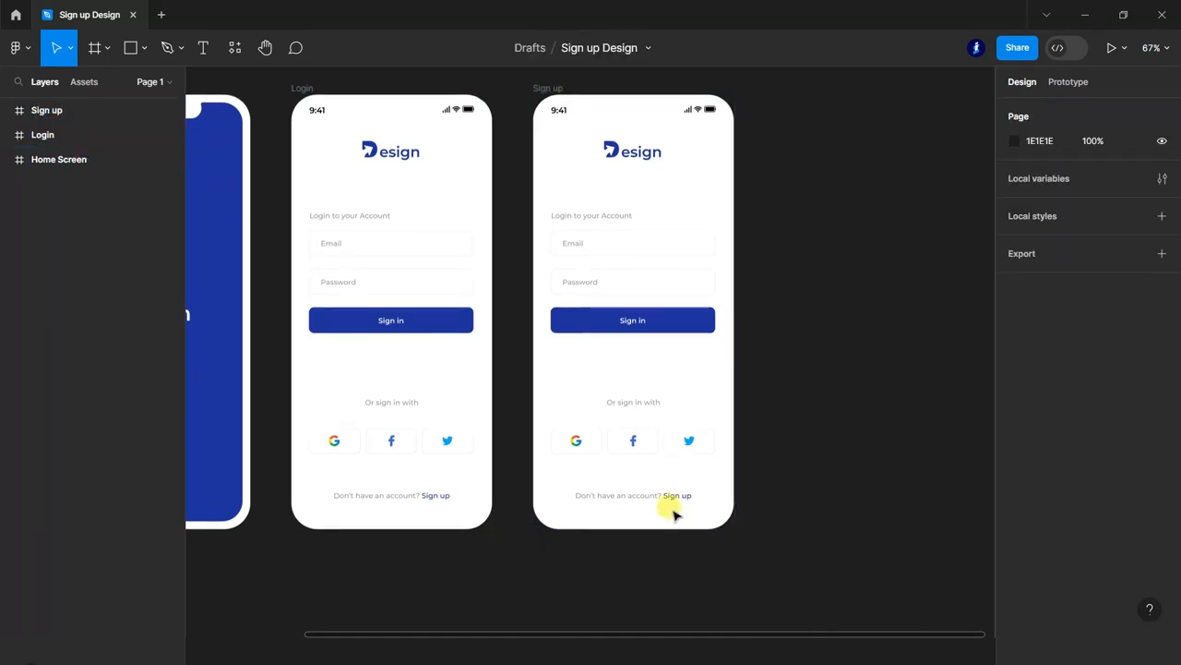
click(646, 495)
key(Delete)
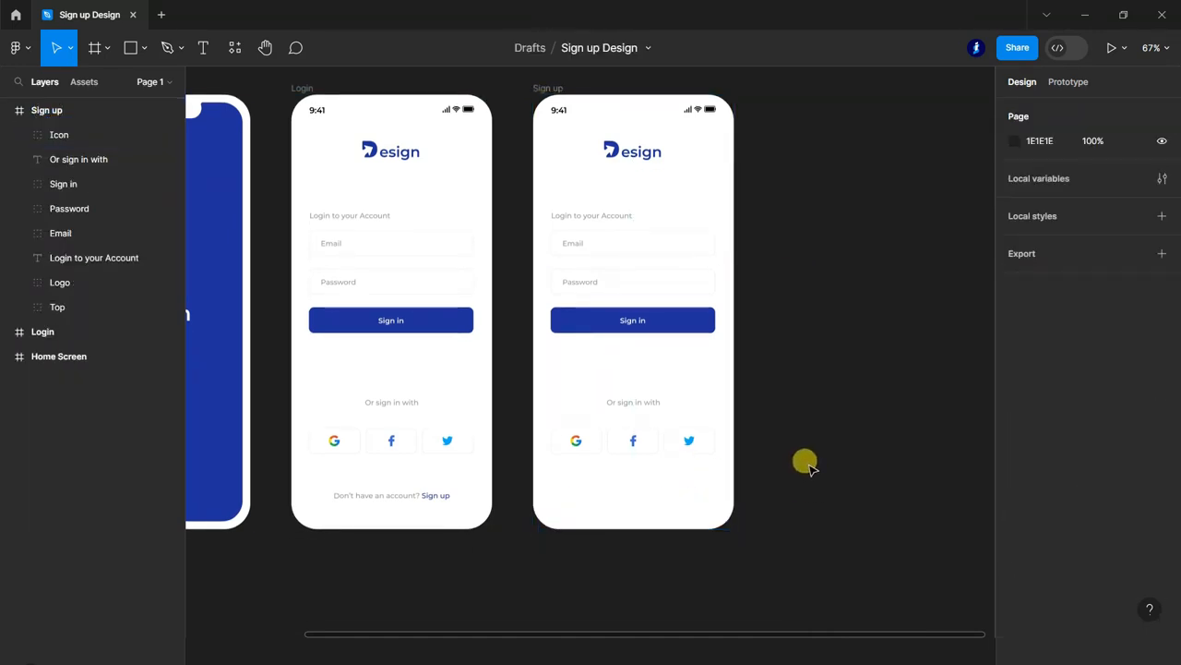
Step: Move the Icon group and the "Or sign in with" text down together on the Sign up screen
scroll(805, 466, up, 3)
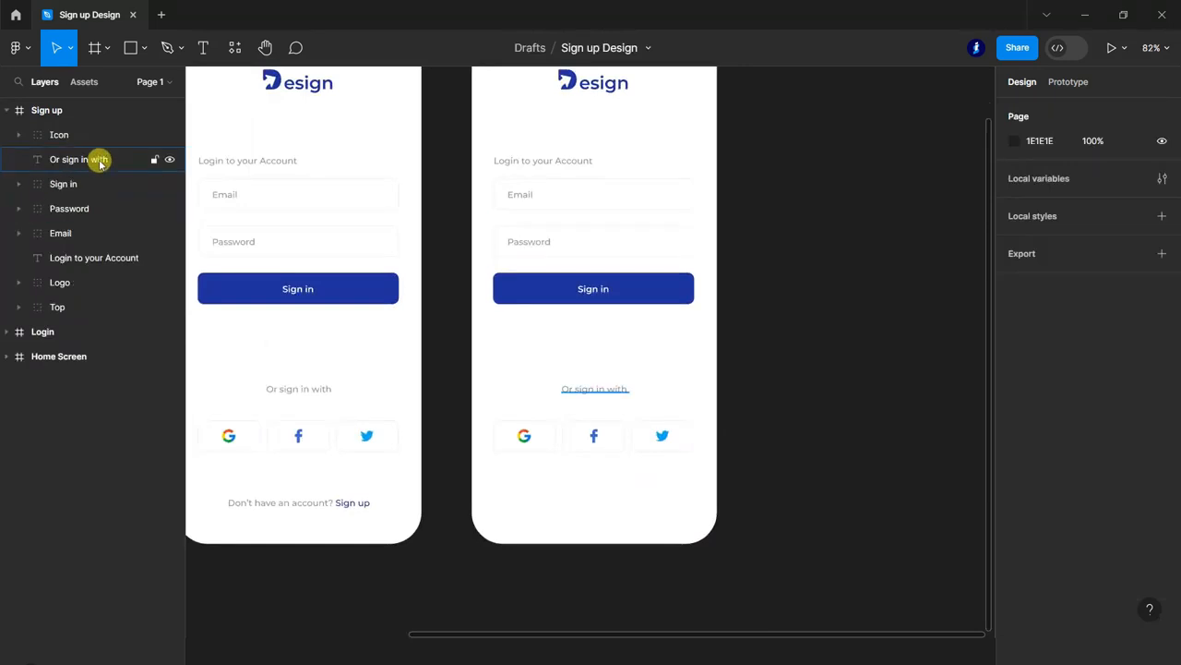
click(99, 163)
shift+click(73, 140)
key(shift+Down)
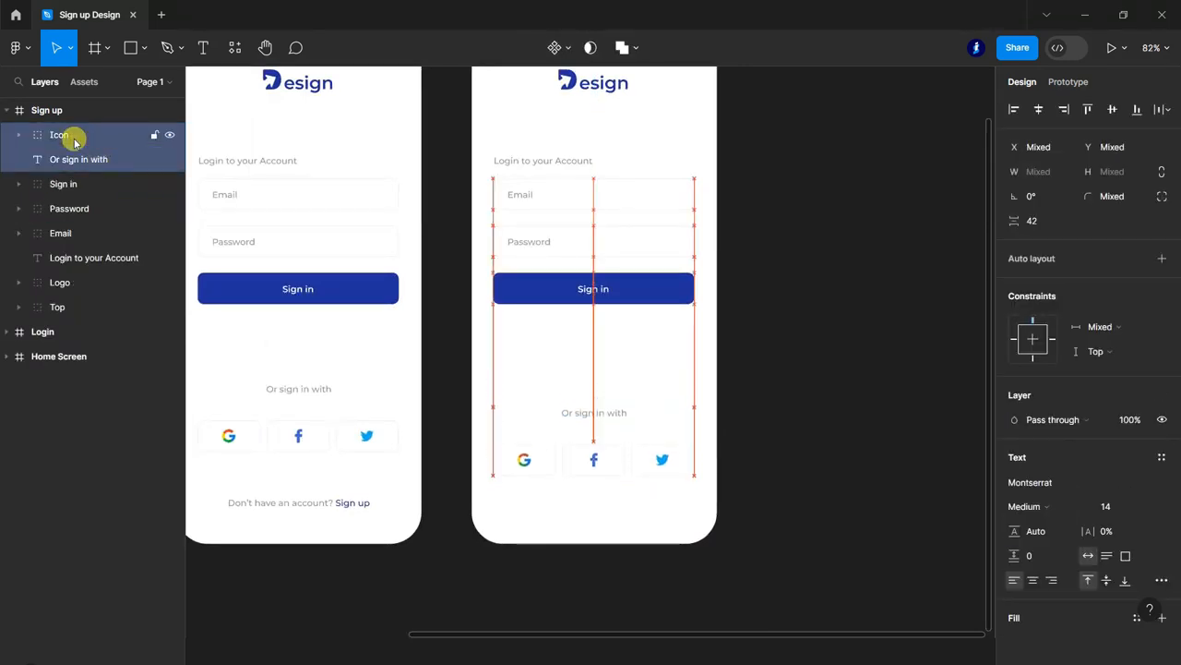
Step: Move the Sign in button group down to Y 507 on the Sign up screen
double_click(69, 184)
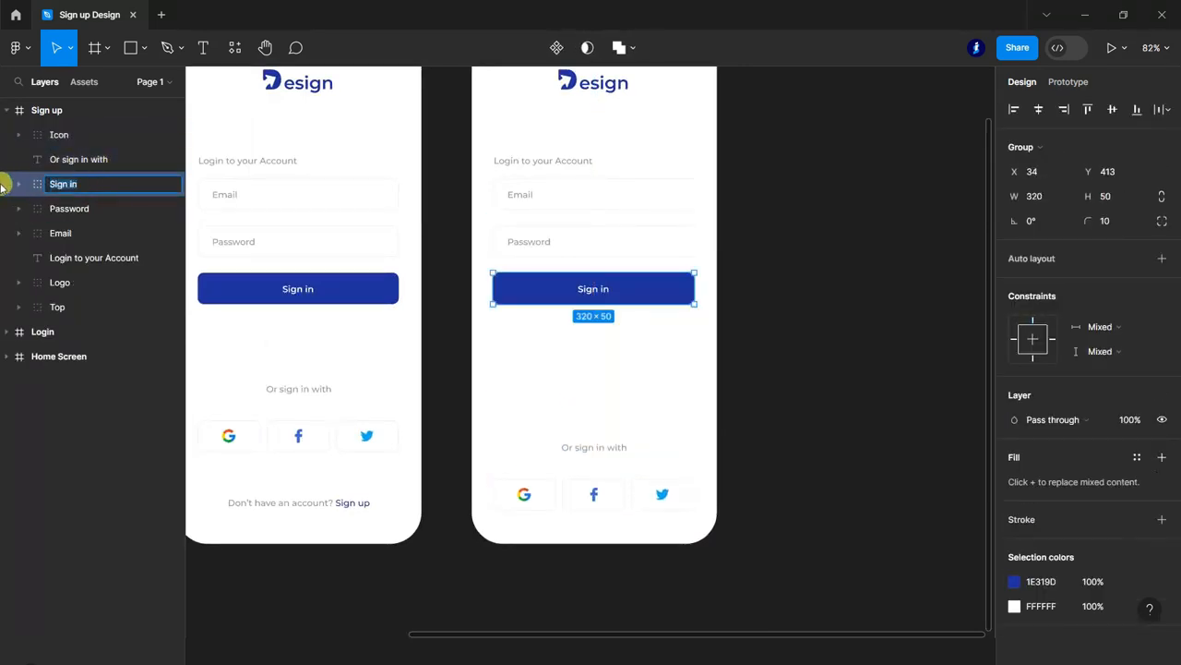
key(Return)
key(shift+Down)
key(shift+Down)
key(shift+Down)
key(shift+Down)
key(shift+Down)
key(Down)
key(Down)
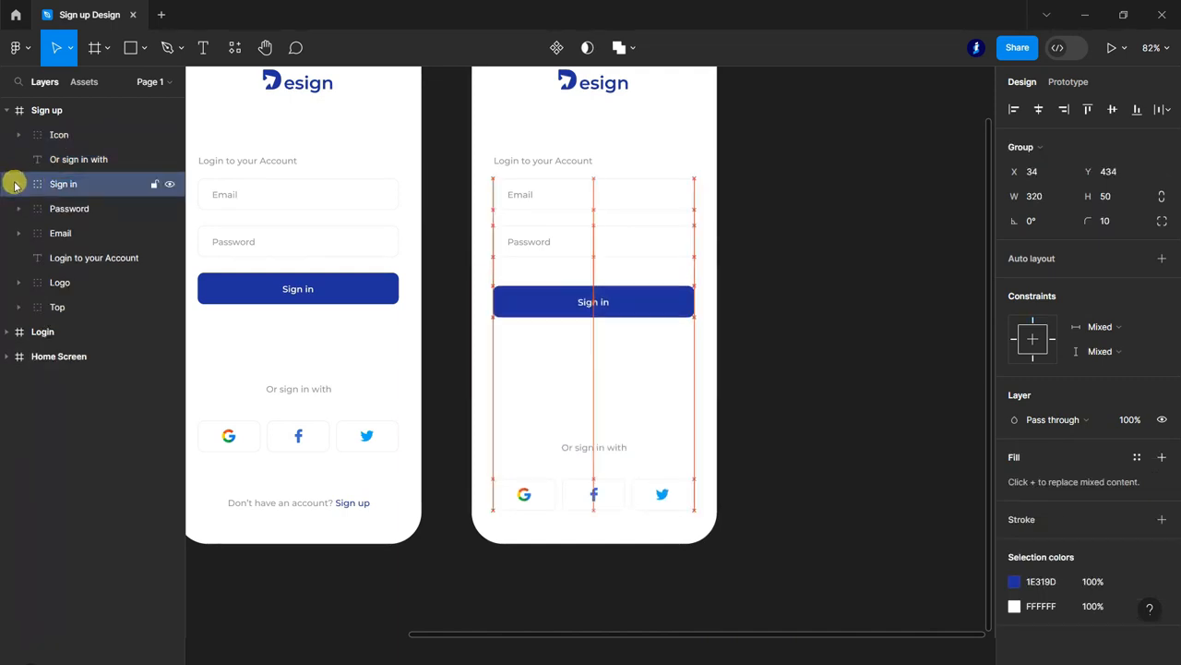
key(shift+Down)
key(shift+Down)
key(shift+Down)
click(897, 290)
Step: Duplicate the Password field group on the Sign up screen and place the copy directly beneath the original with matching spacing
scroll(601, 256, up, 3)
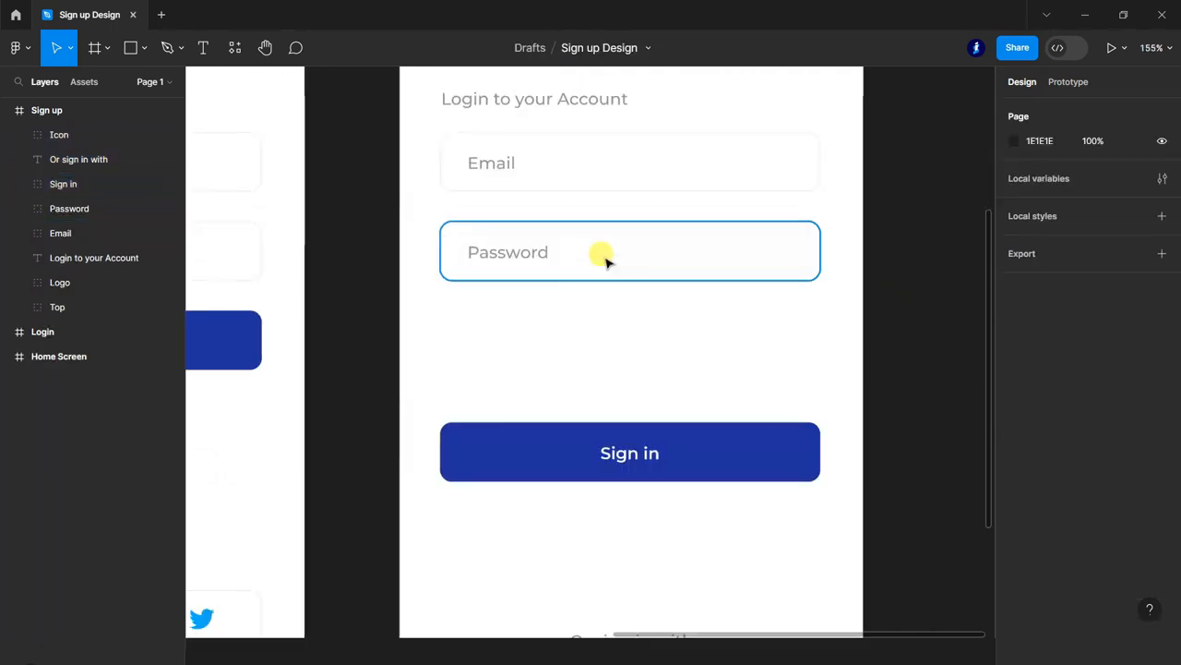
double_click(600, 256)
click(64, 209)
drag(607, 251, 606, 333)
Step: Move the Sign in button up beneath the second Password field, matching the spacing between the fields
click(65, 184)
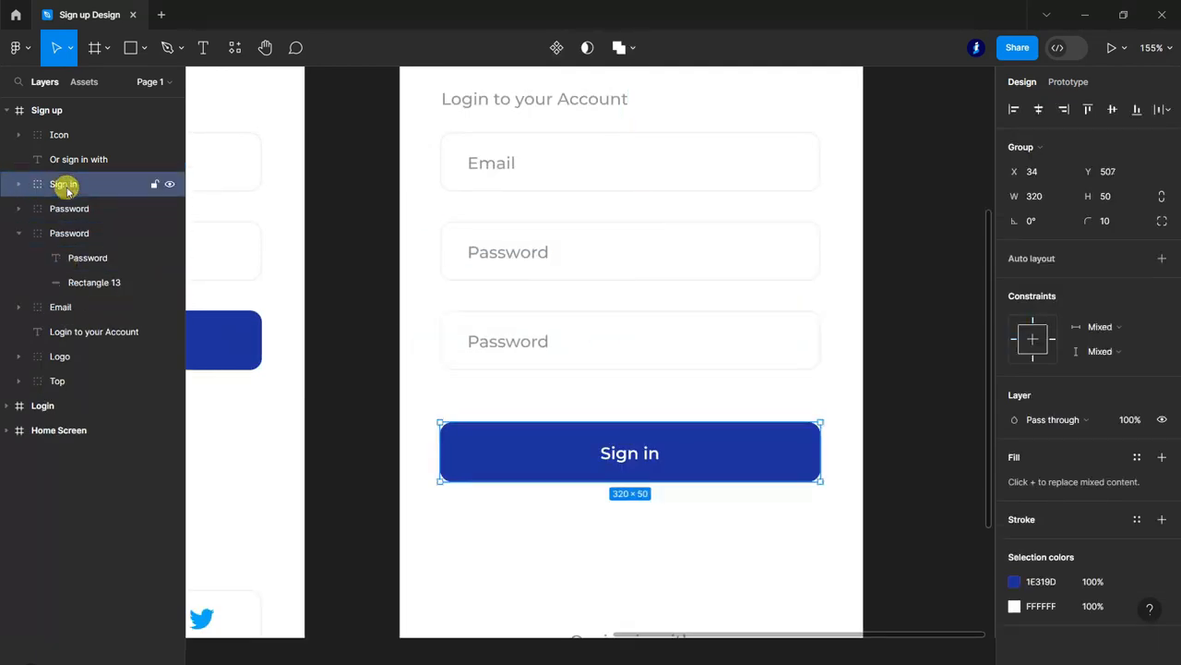
drag(711, 459, 707, 437)
click(852, 401)
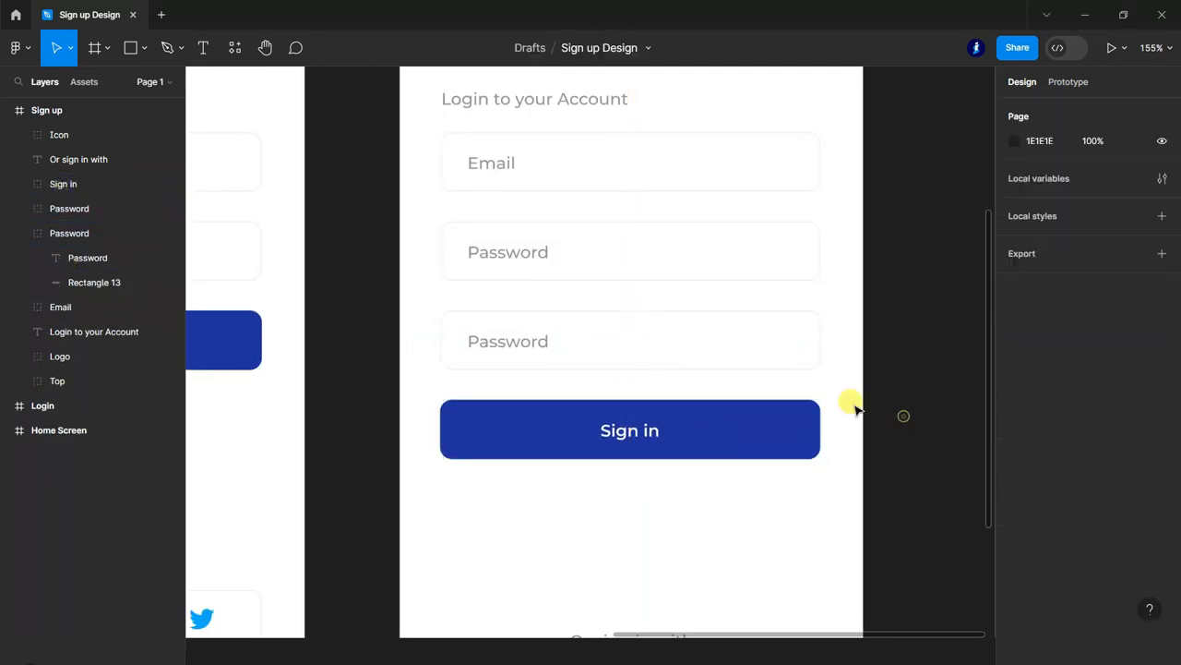
Step: Change the placeholder text of the lower Password field to "Confirm Password"
click(199, 48)
ctrl+scroll(548, 359, up, 3)
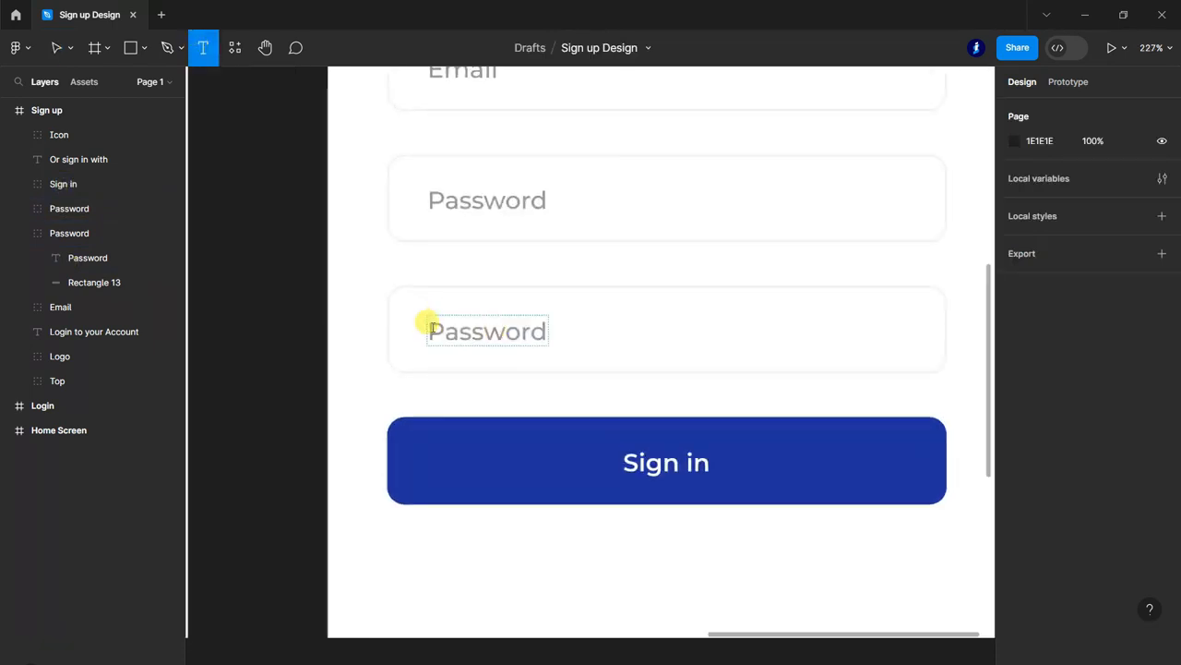
click(432, 329)
text(Confirm)
click(342, 264)
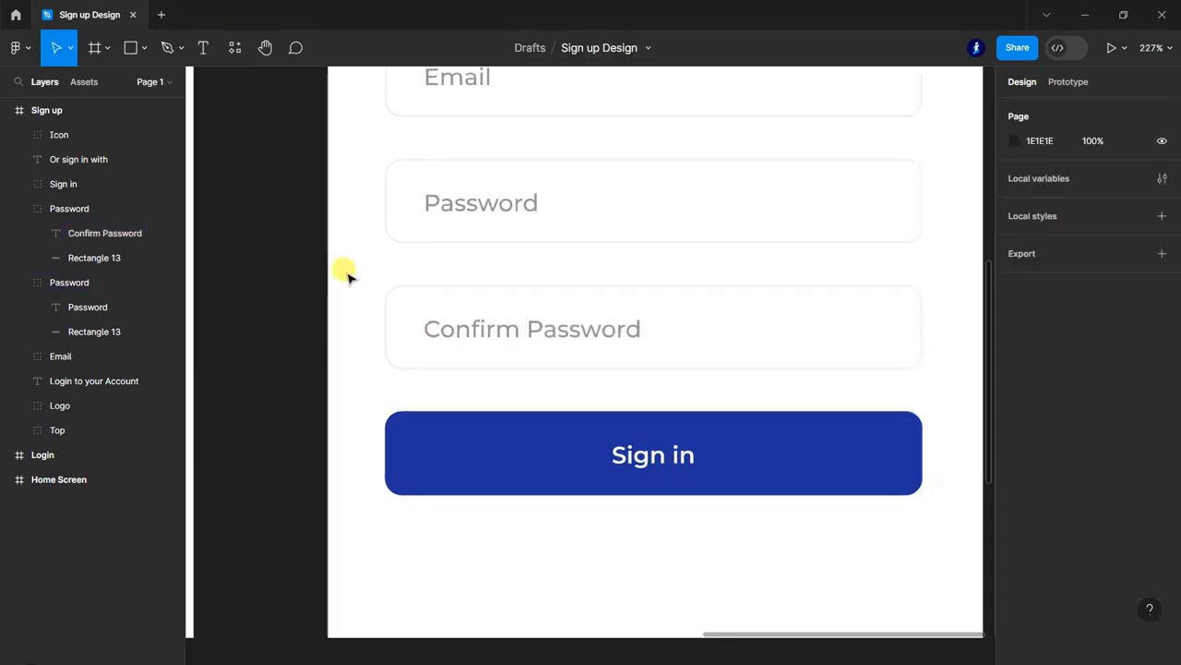
Step: Change the Sign up screen's heading text to "Create your Account"
scroll(831, 332, down, 5)
scroll(874, 369, up, 3)
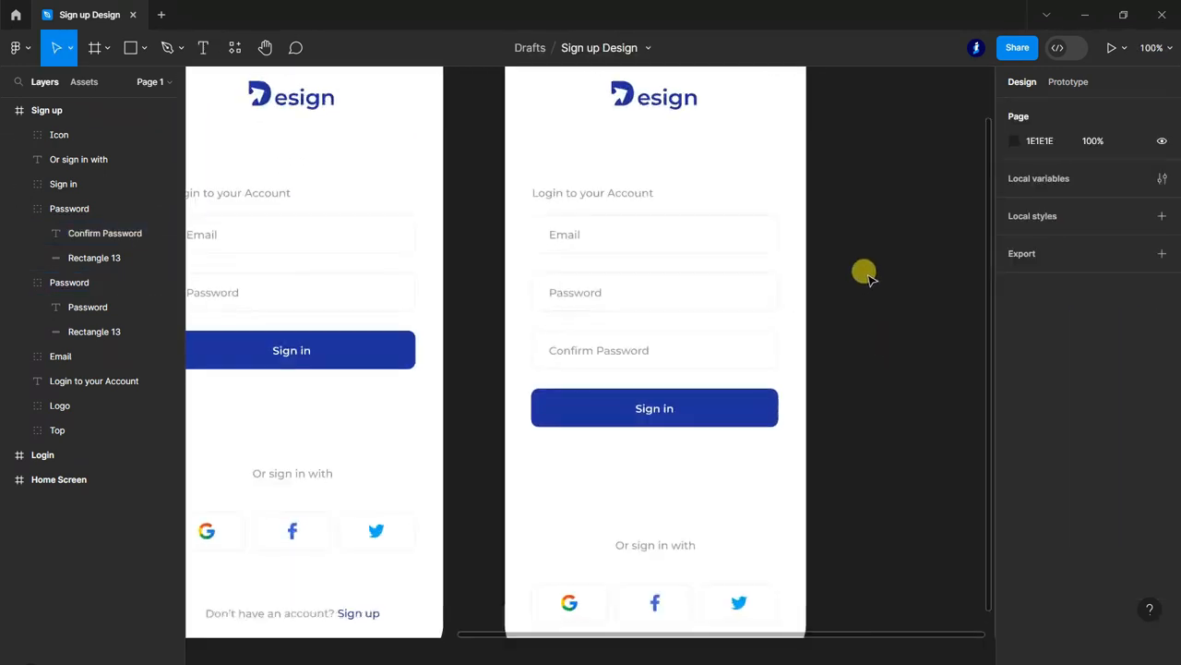
scroll(646, 258, up, 3)
scroll(628, 213, up, 3)
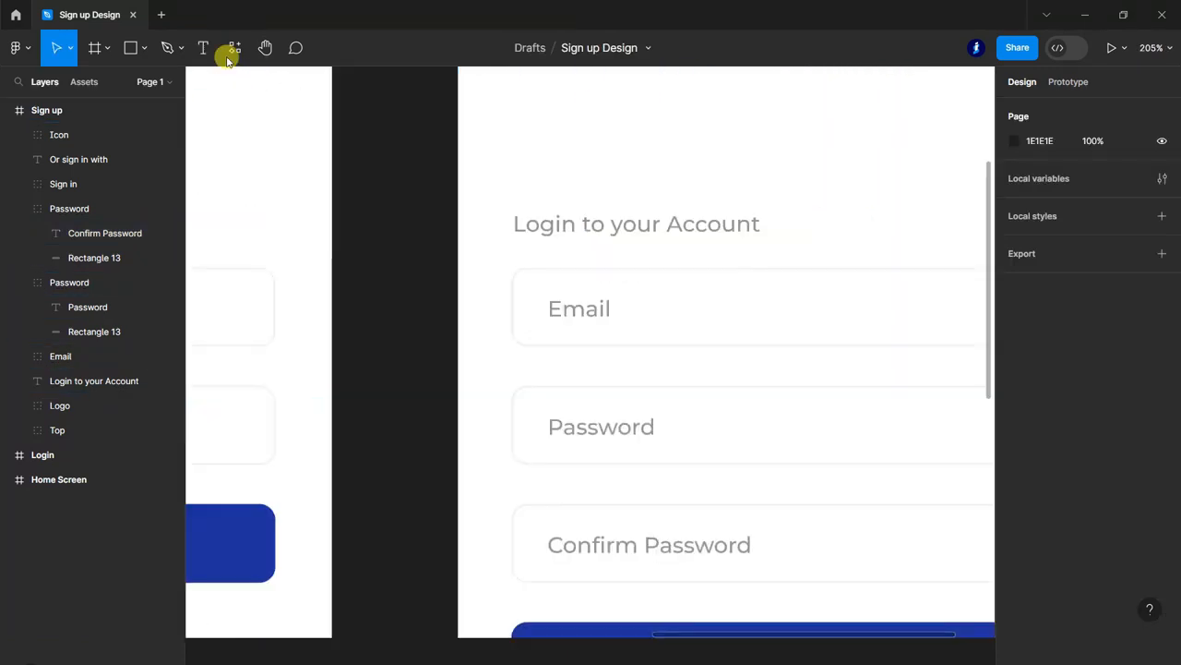
click(203, 47)
click(616, 224)
key(ctrl+a)
drag(602, 224, 495, 216)
text(Create)
scroll(569, 230, down, 5)
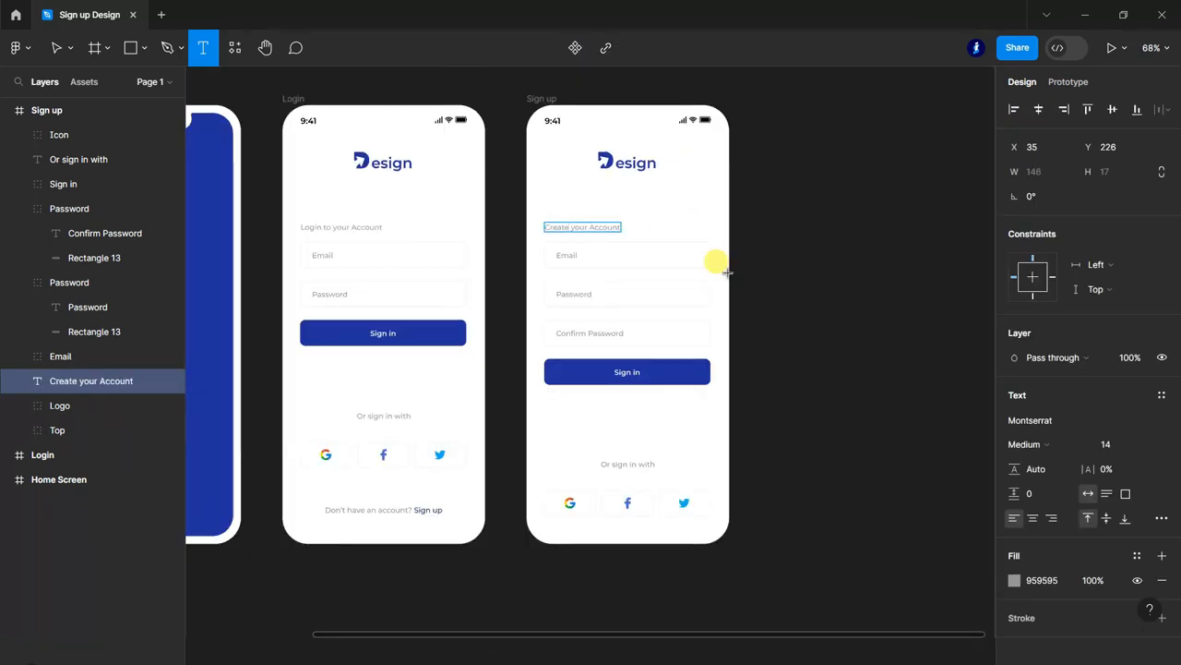
Step: Collapse both Password groups and move the "Or sign in with" text and Icon group up together, closer to the Sign in button
click(19, 282)
click(19, 209)
click(72, 165)
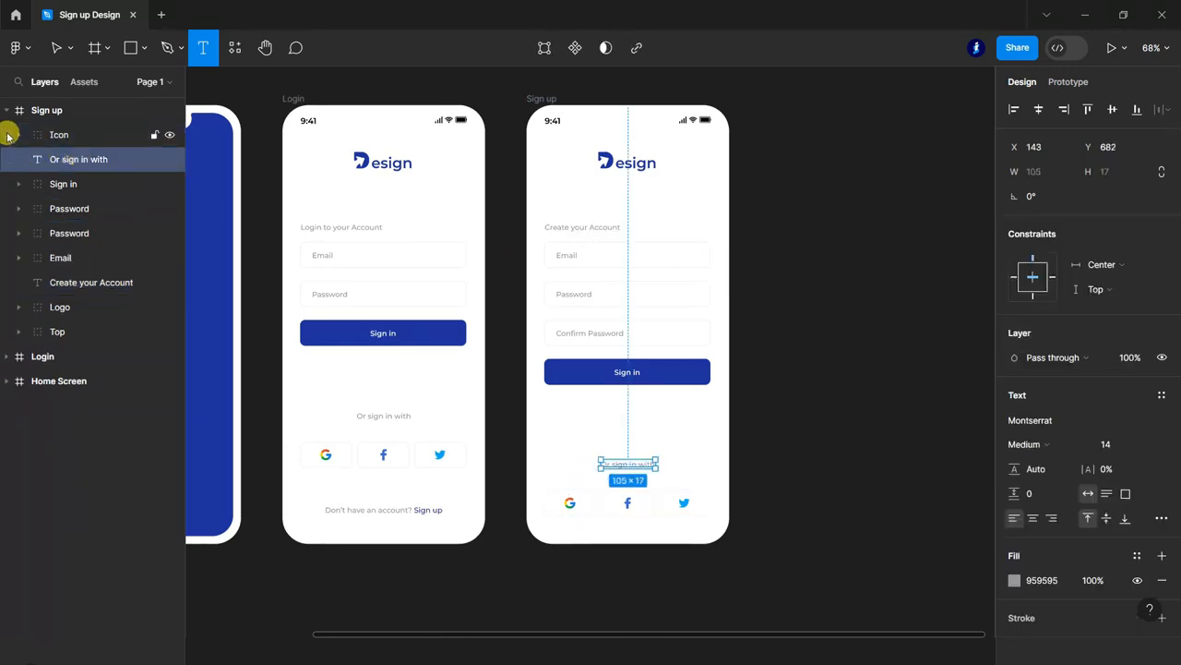
shift+click(7, 139)
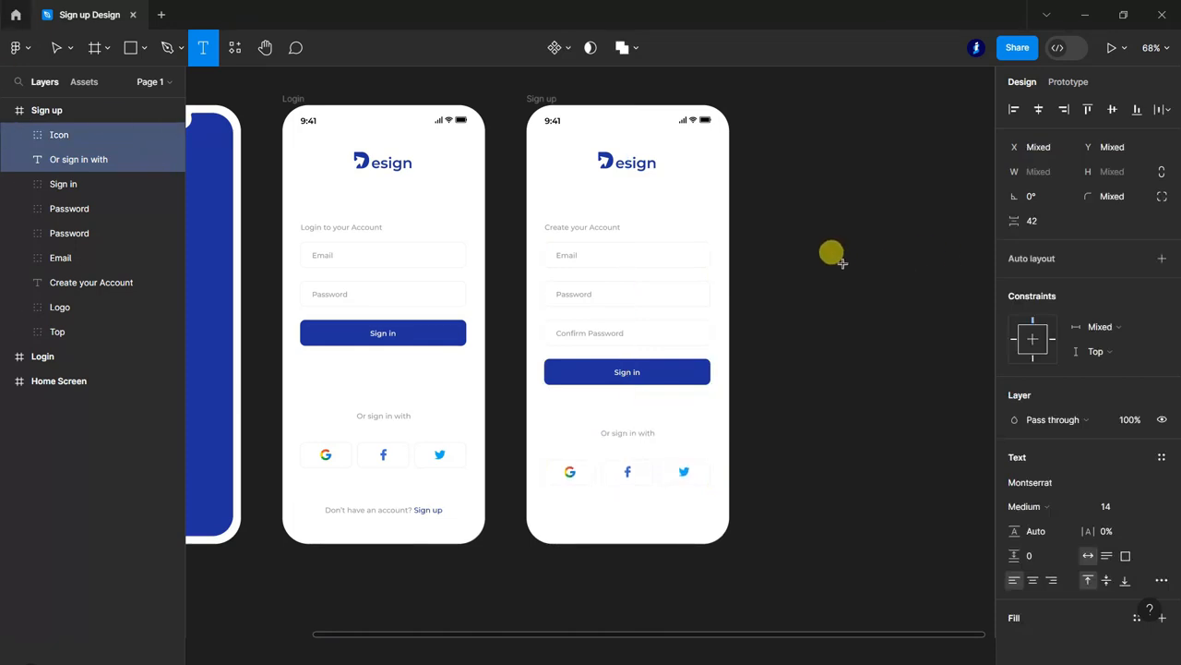
click(55, 47)
click(842, 263)
scroll(844, 264, down, 4)
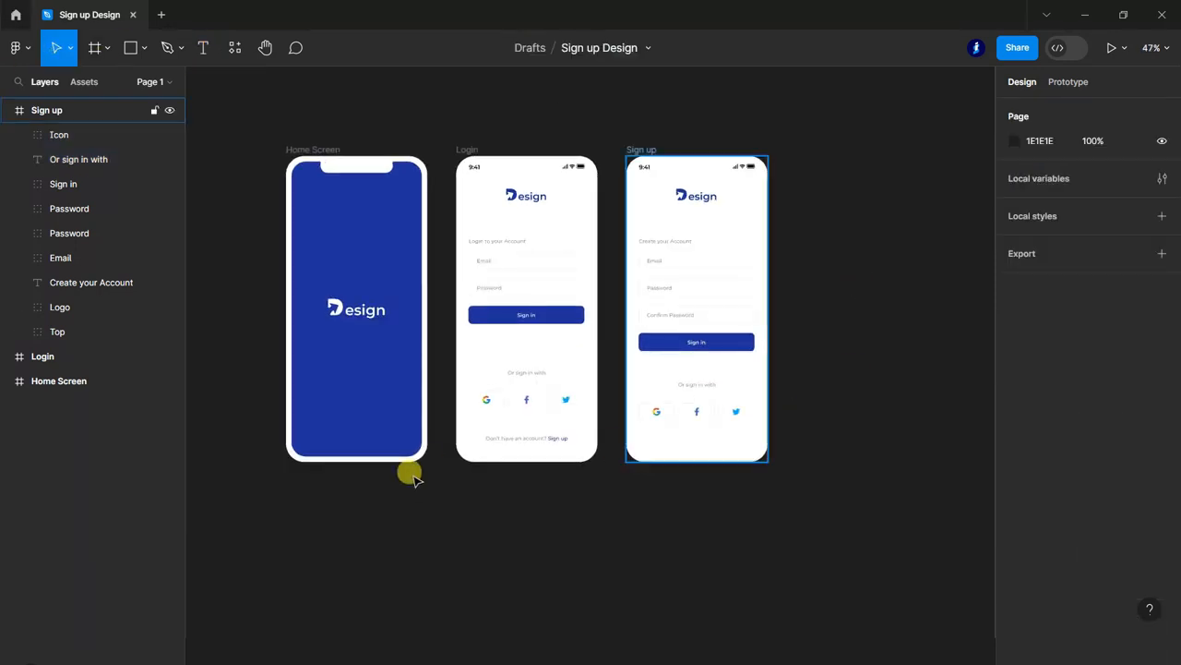
scroll(411, 474, up, 2)
scroll(605, 517, up, 1)
scroll(914, 491, up, 1)
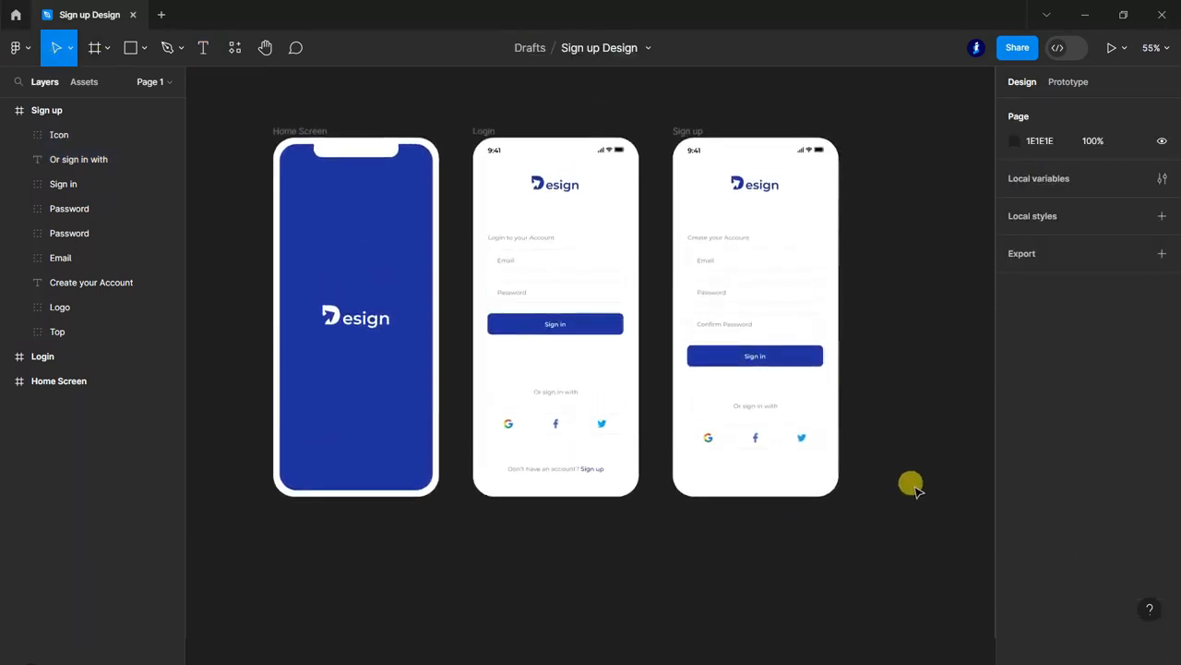
scroll(912, 486, up, 2)
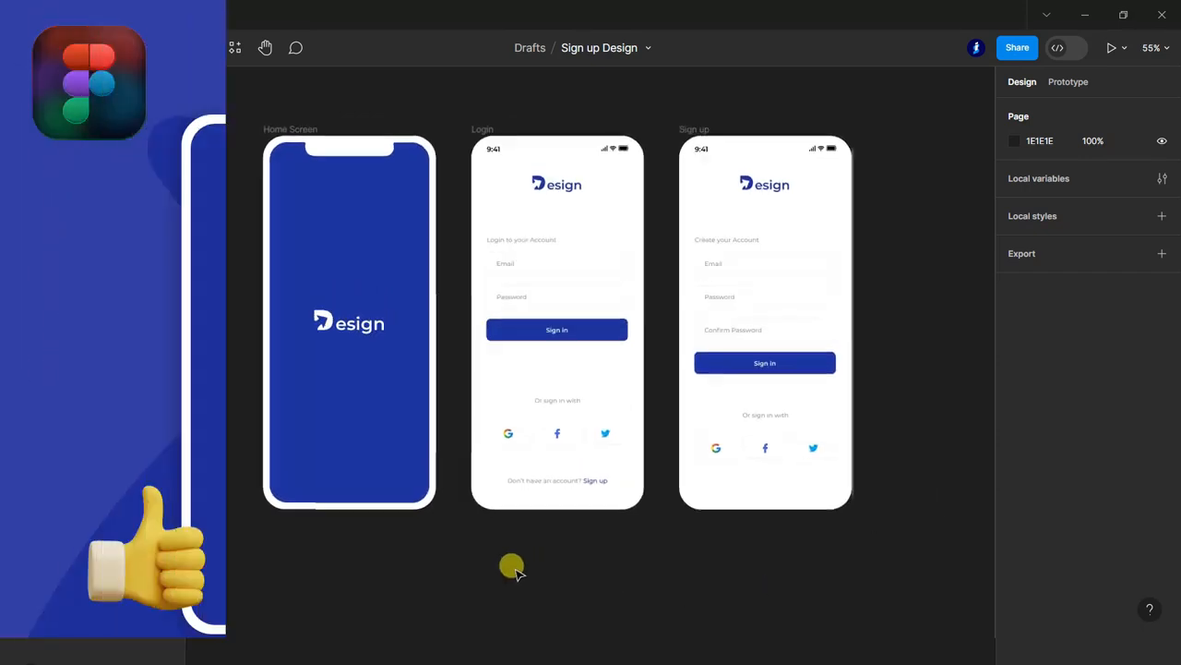